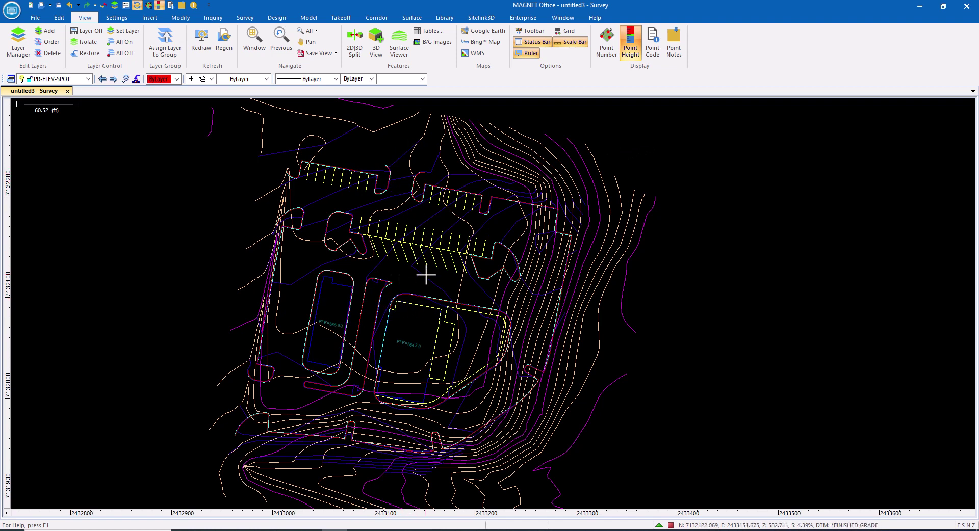
- Insert the PDF file "pdf site-layerized" from the Dealer Training-SITE folder as a background image
middle_drag(475, 209, 155, 214)
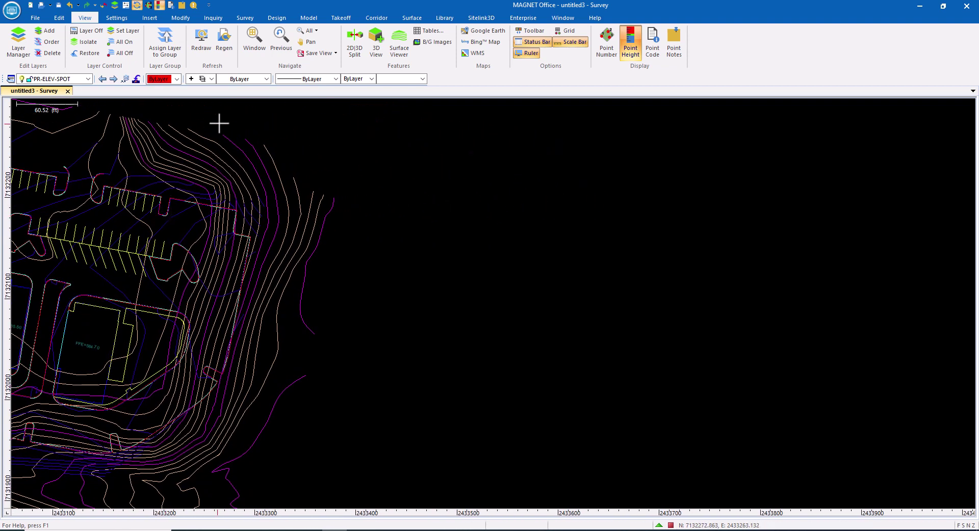
click(310, 18)
click(184, 39)
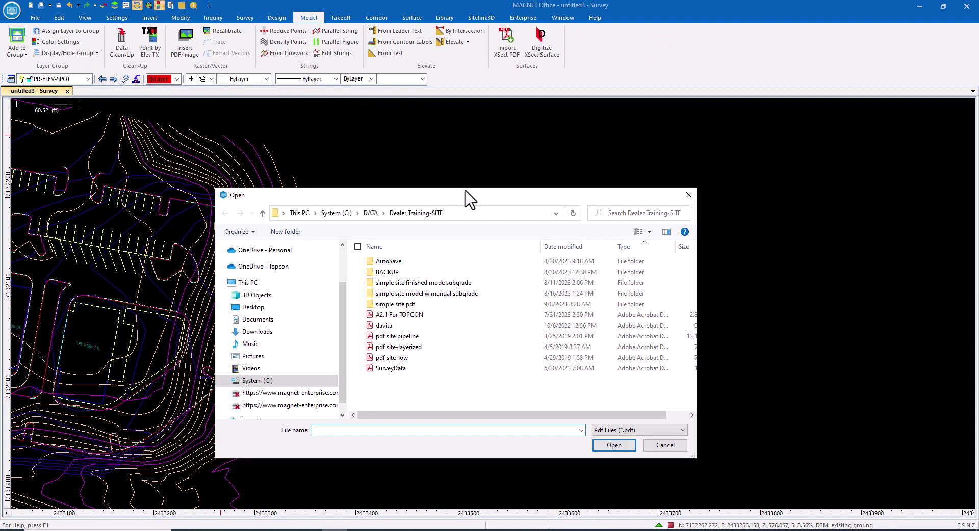
click(398, 347)
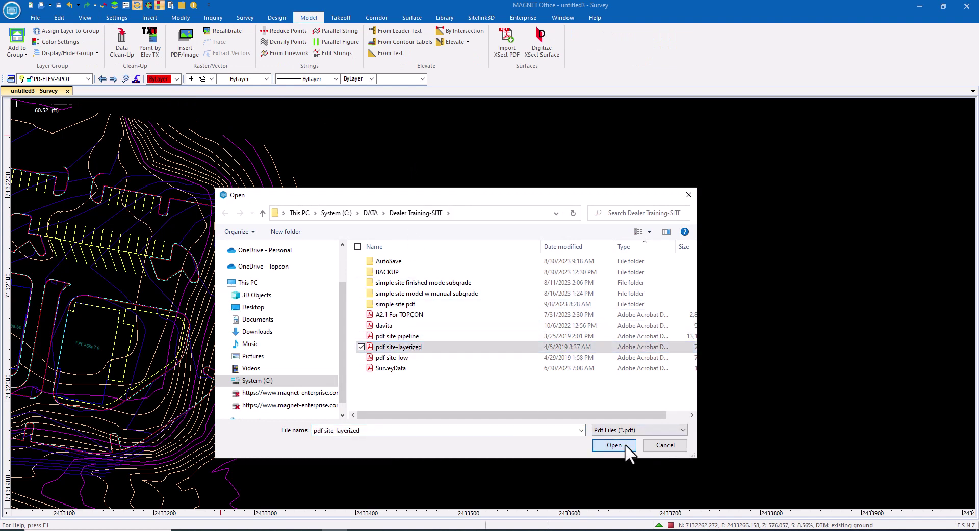
click(614, 445)
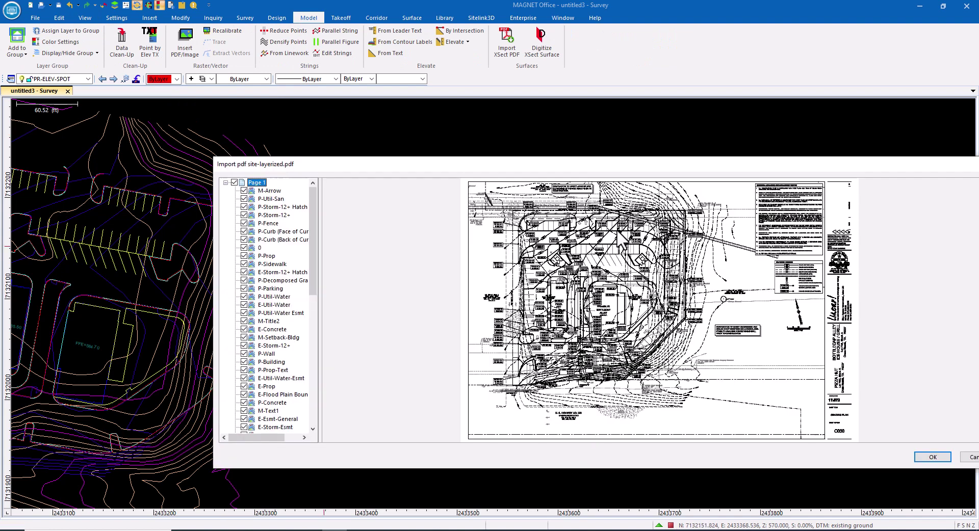
- Limit the PDF import to face-of-curb, P-Prop, P-Sidewalk, P-Util-Water, P-Building, P-Util-San and P-Storm-12+ layers, and accept the selection
click(234, 182)
click(243, 231)
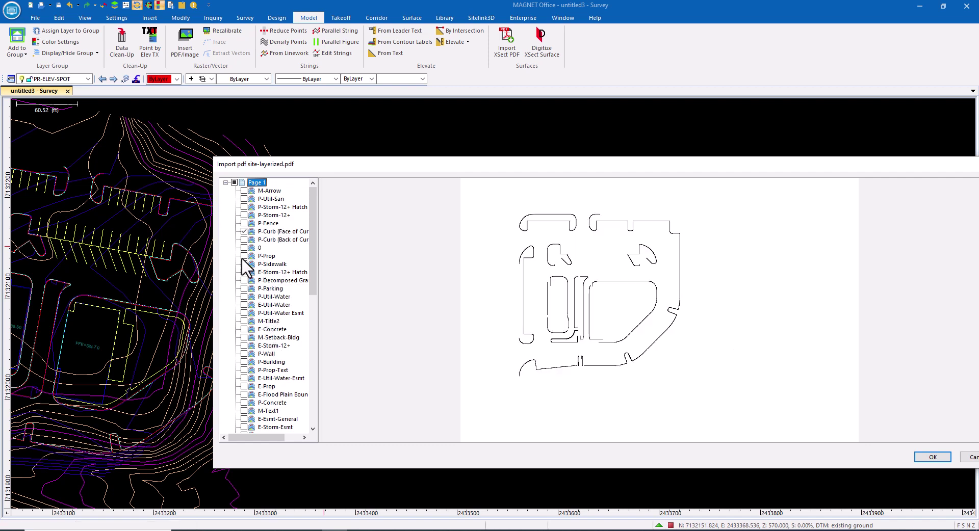
click(244, 256)
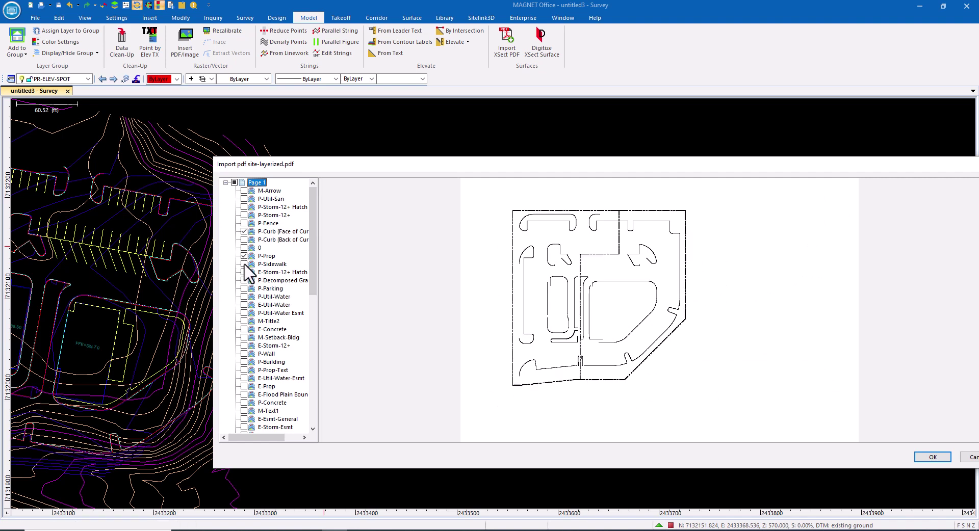
click(244, 264)
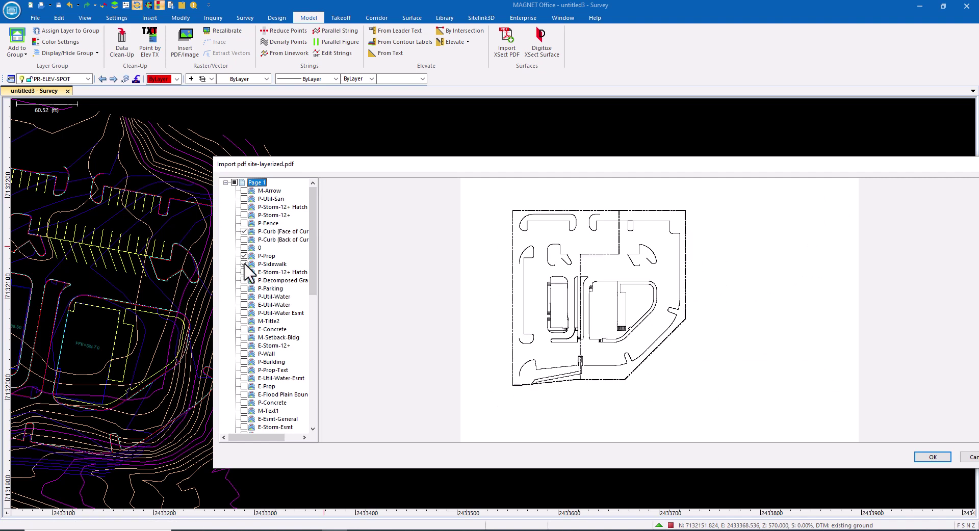
click(244, 362)
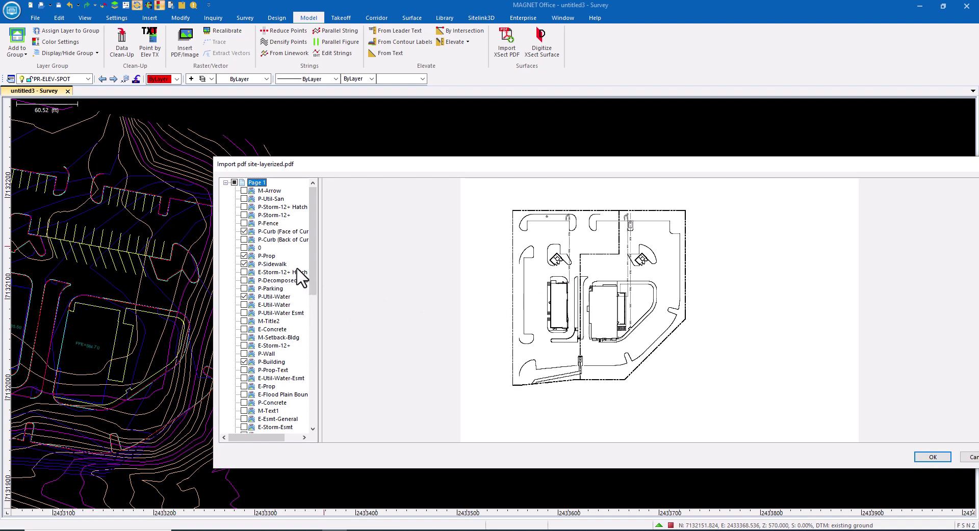
click(244, 199)
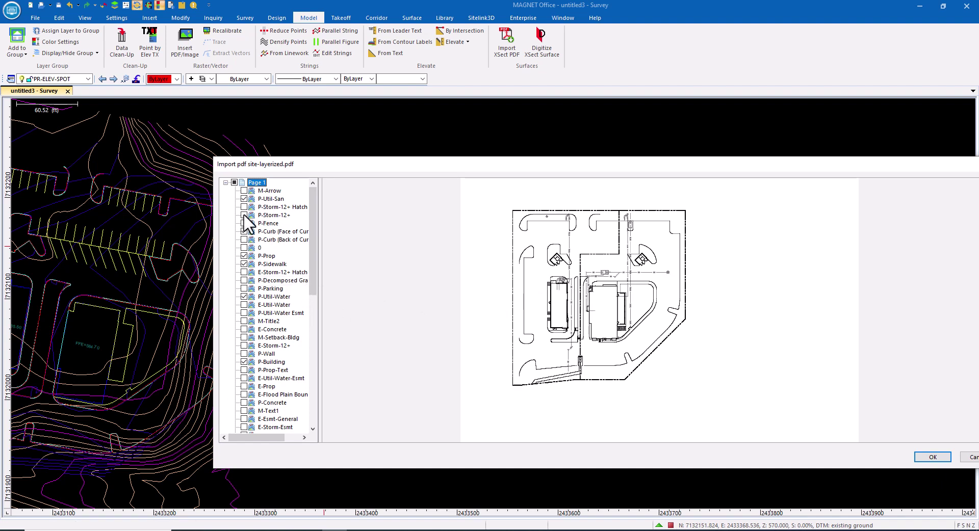
click(244, 215)
click(931, 457)
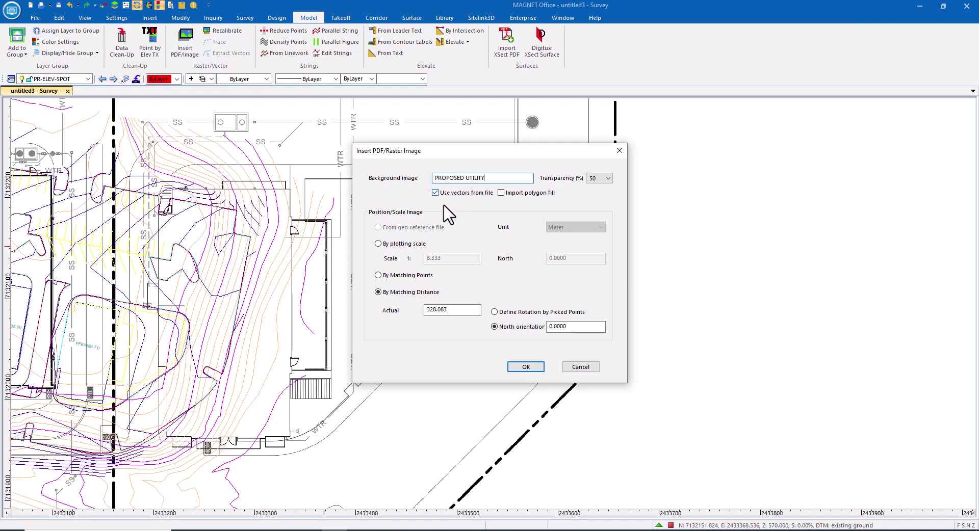
- Name the background image PROPOSED UTILITY and choose to position it by matching points
click(378, 275)
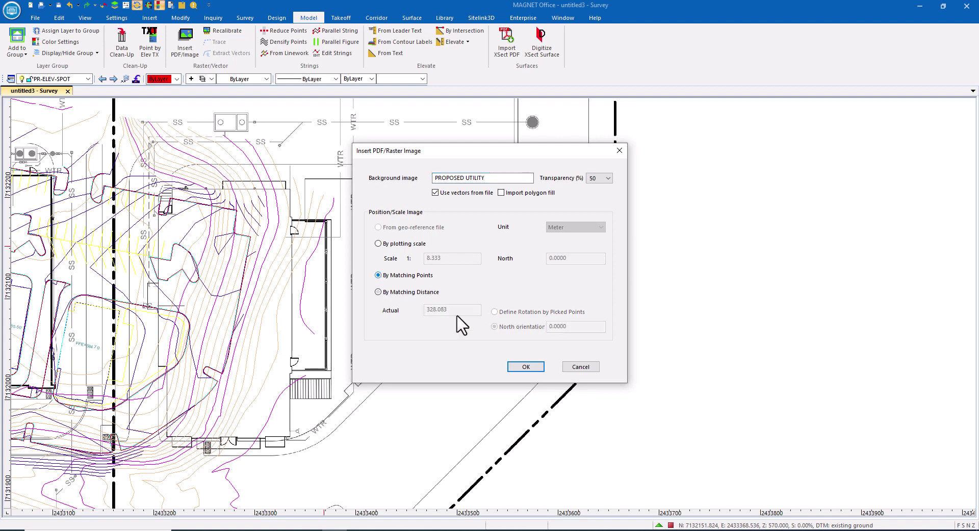
click(530, 369)
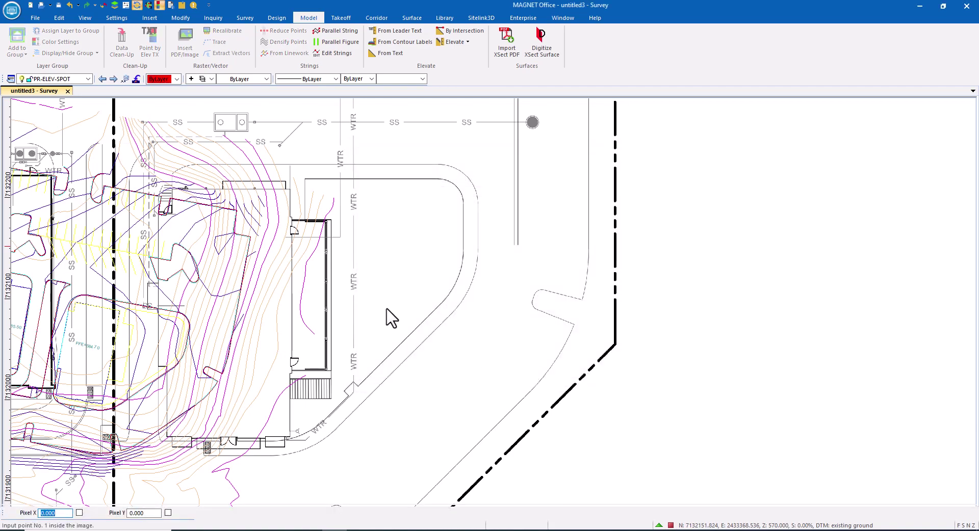
- Pick the northwest corner of the larger eastern building in the PDF as the first image point
middle_drag(265, 250, 540, 372)
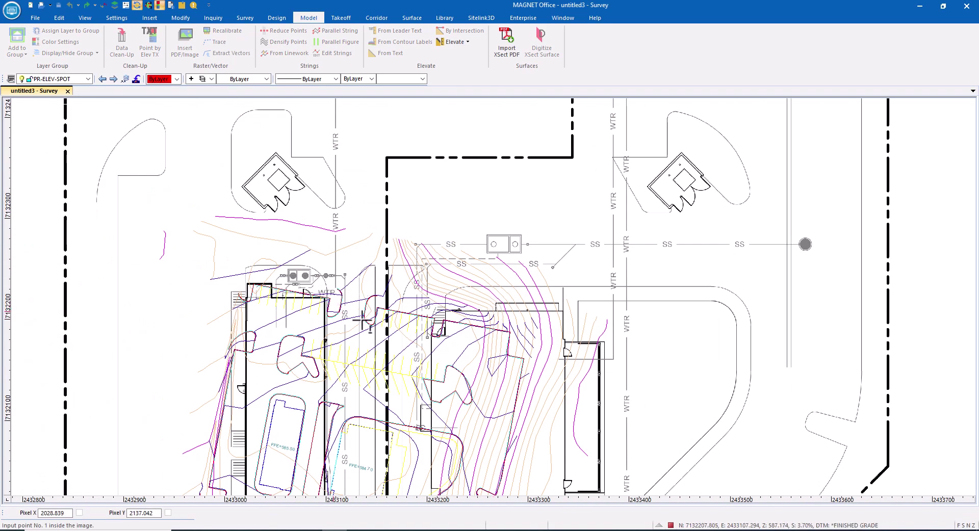
scroll(515, 300, up, 5)
scroll(419, 331, up, 3)
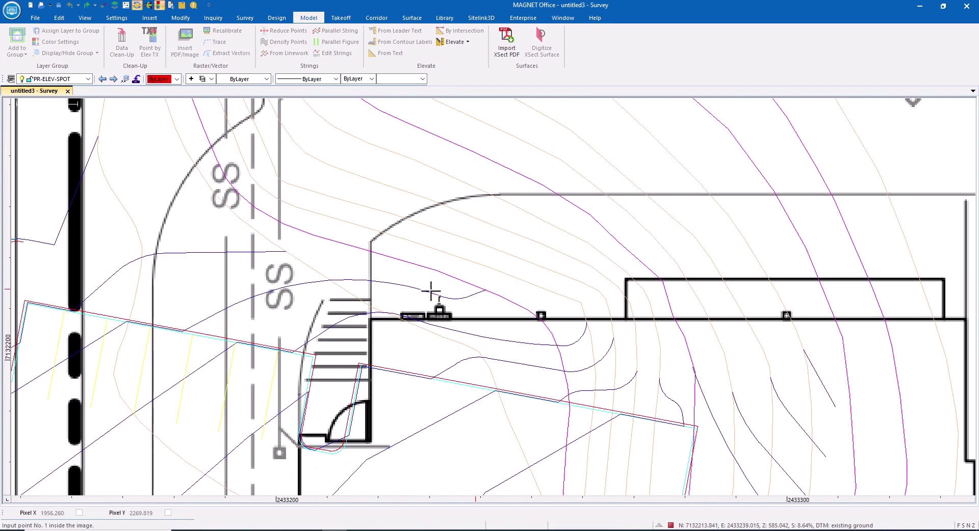
click(381, 319)
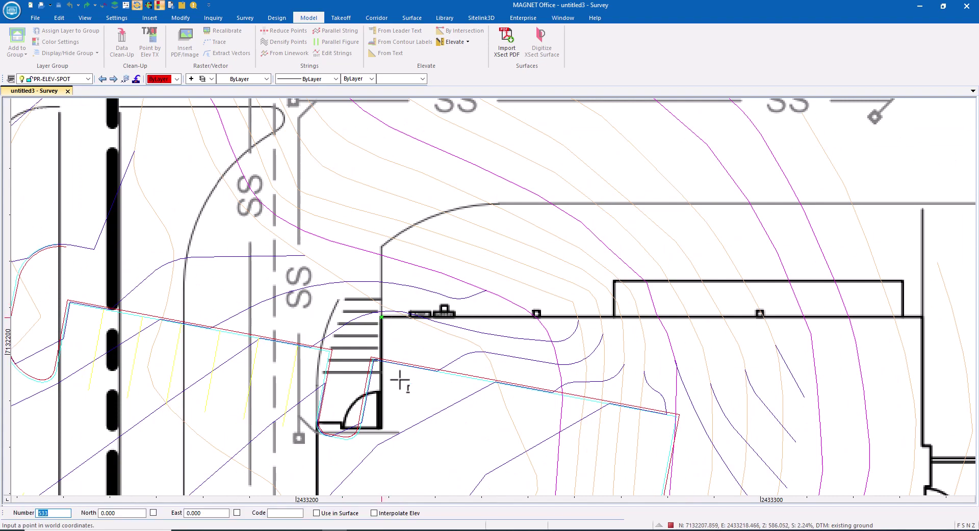
- Match the first image point to the northwest corner of the FFE=584.70 building in the site linework
scroll(400, 382, down, 3)
middle_drag(322, 377, 413, 252)
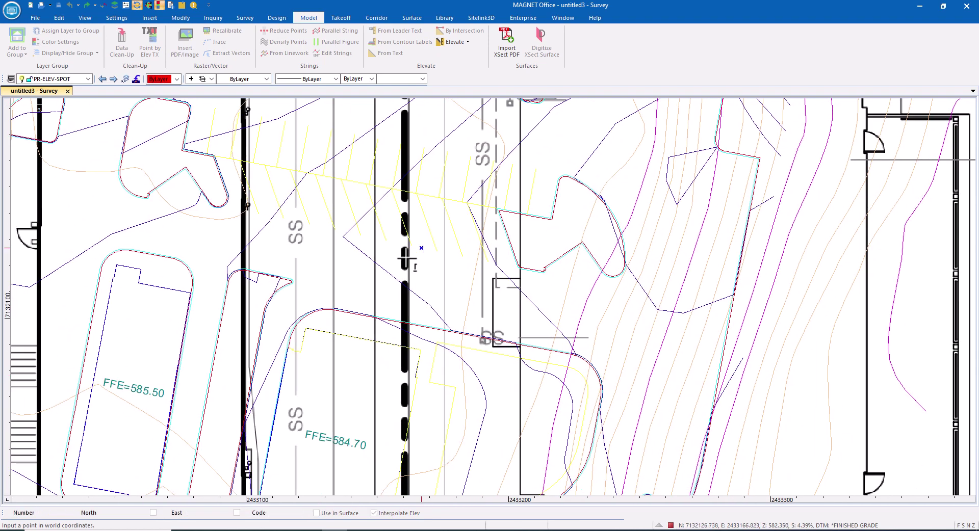
scroll(327, 326, up, 1)
scroll(271, 341, up, 1)
middle_drag(225, 342, 347, 300)
scroll(346, 299, up, 1)
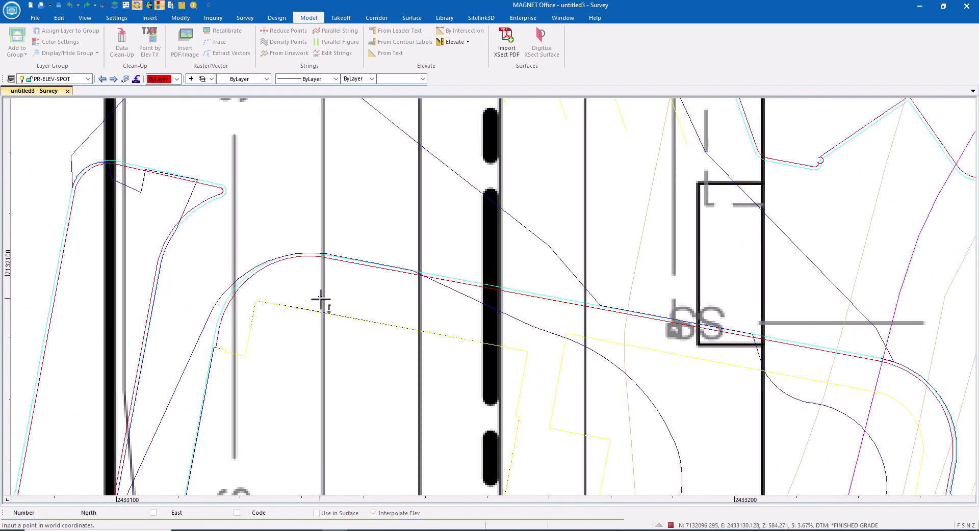
right_click(323, 299)
click(305, 365)
click(258, 305)
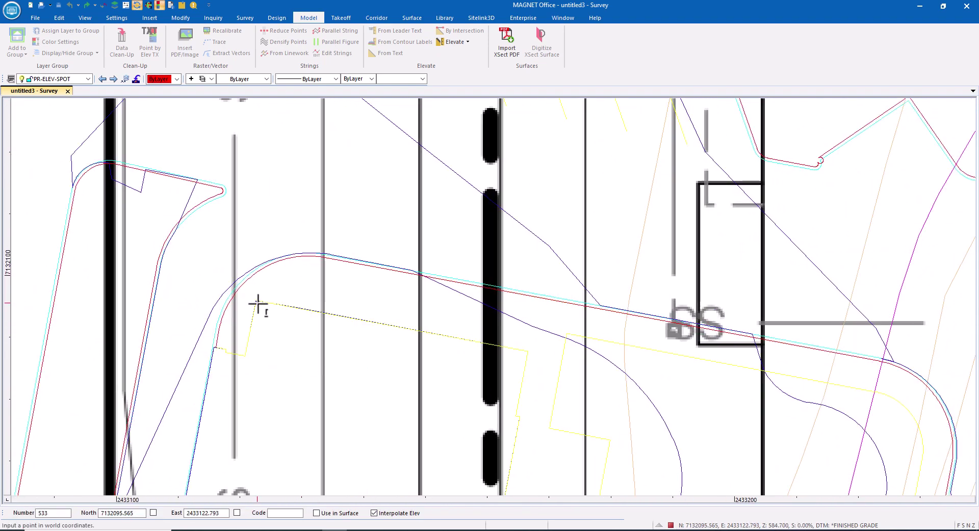
click(258, 304)
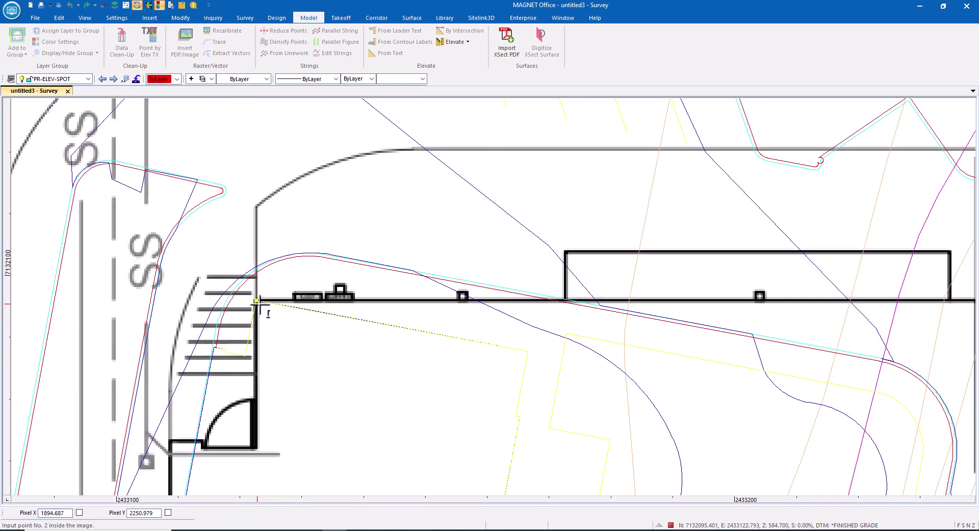
- Pick the southeast corner of the same building in the PDF as the second image point
scroll(717, 355, down, 2)
mouse_move(752, 402)
middle_down()
mouse_move(524, 197)
mouse_move(564, 325)
mouse_move(531, 207)
middle_up()
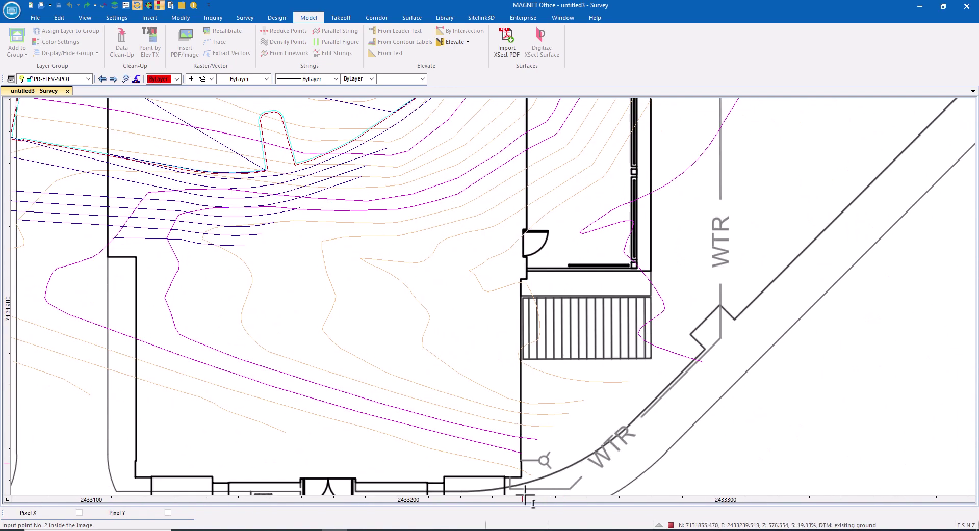
scroll(520, 464, up, 2)
scroll(464, 220, up, 2)
scroll(477, 311, up, 3)
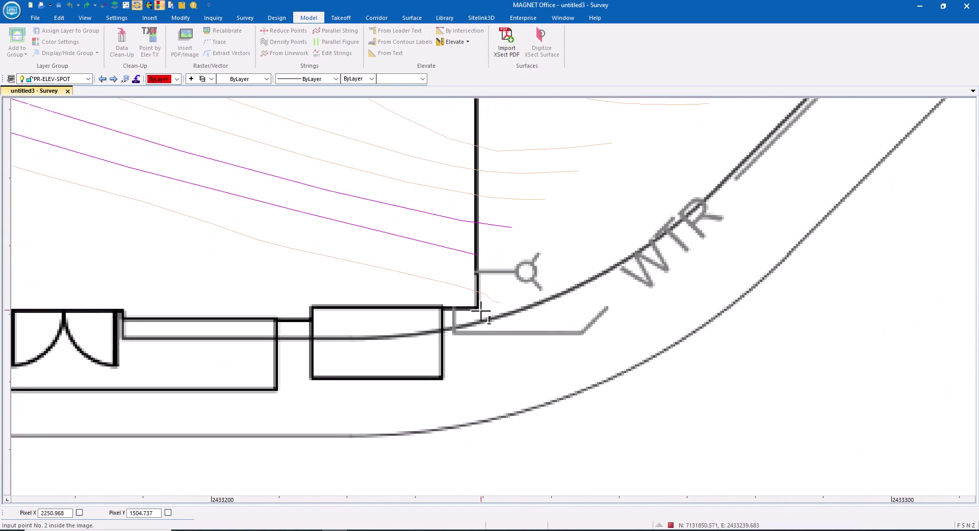
click(478, 311)
- Match the second image point to the FFE=584.70 building's southeast corner in the site linework and accept the image placement
scroll(323, 212, down, 3)
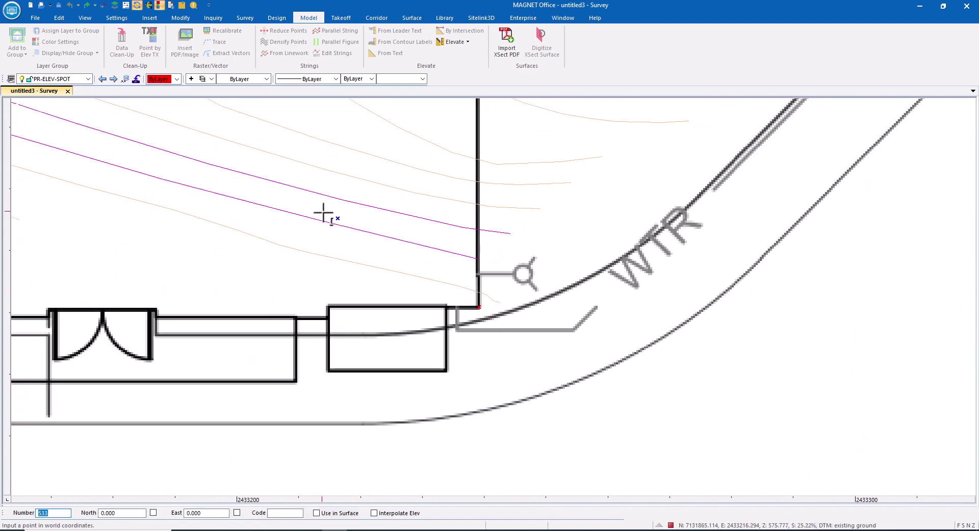
scroll(262, 166, down, 2)
middle_drag(262, 166, 337, 354)
scroll(321, 178, up, 5)
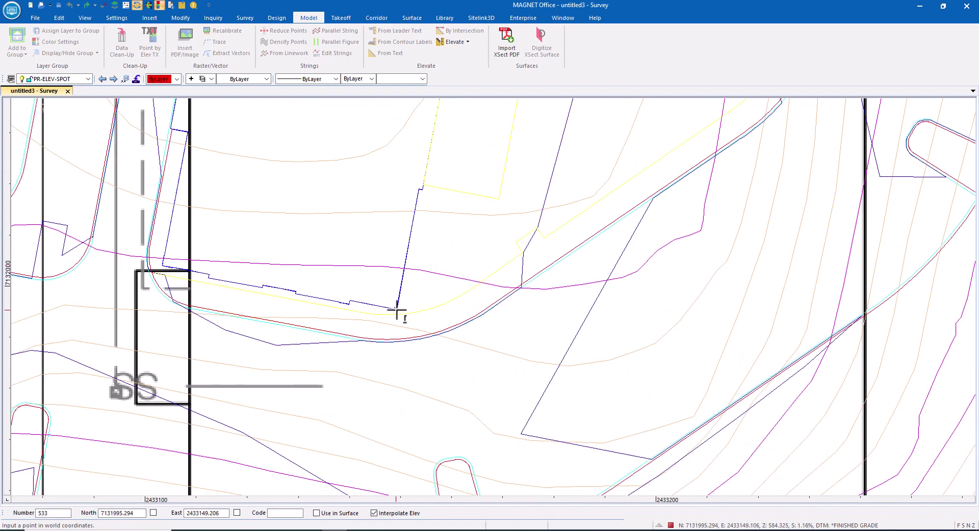
click(396, 309)
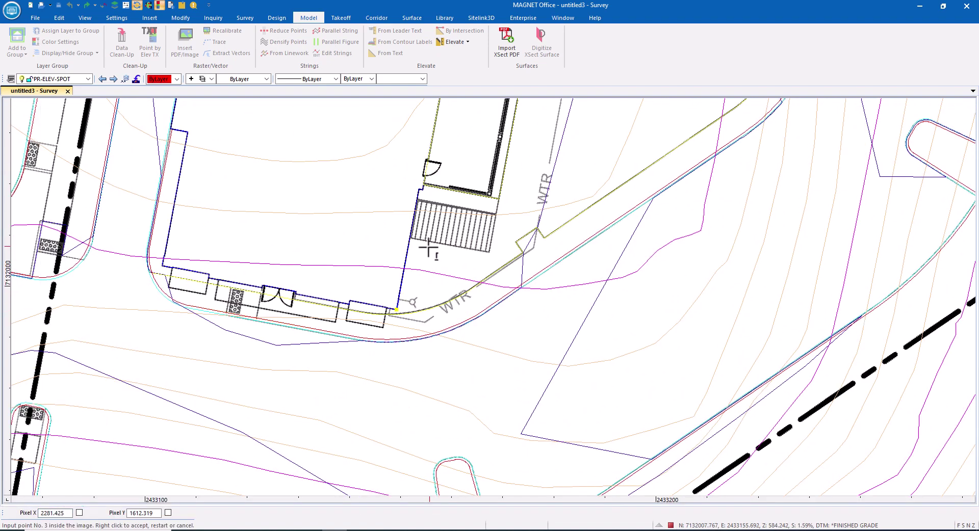
right_click(347, 203)
click(341, 206)
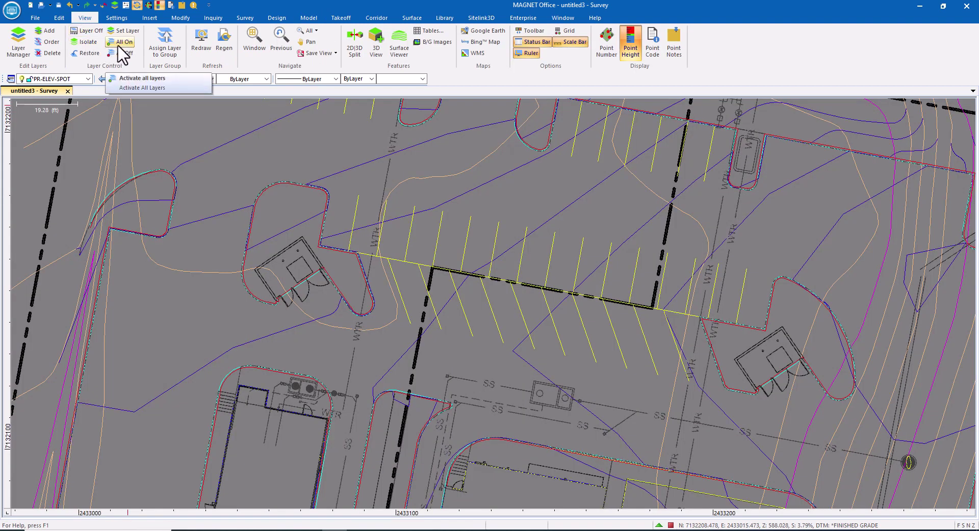
- Turn off the parking stripe, proposed contour, back-of-curb and parking layers by picking their lines in the drawing
click(91, 31)
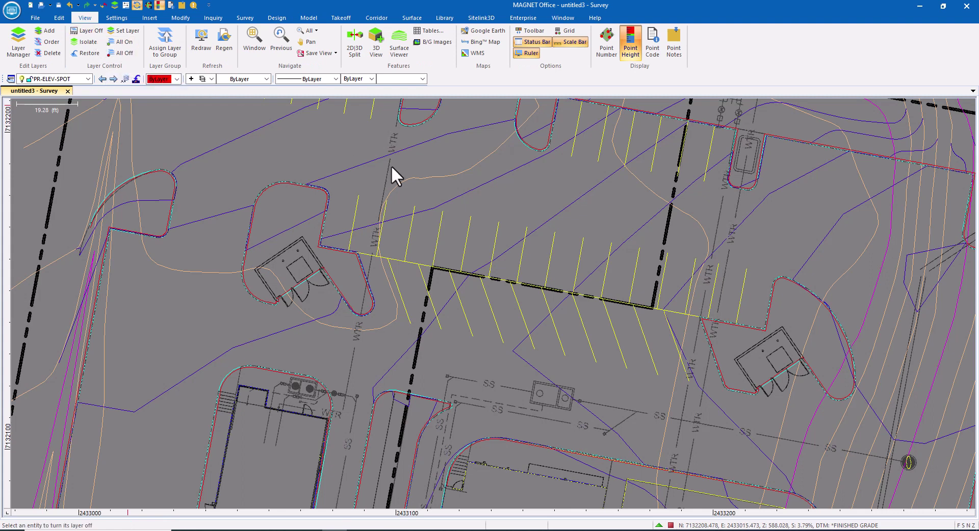
click(411, 232)
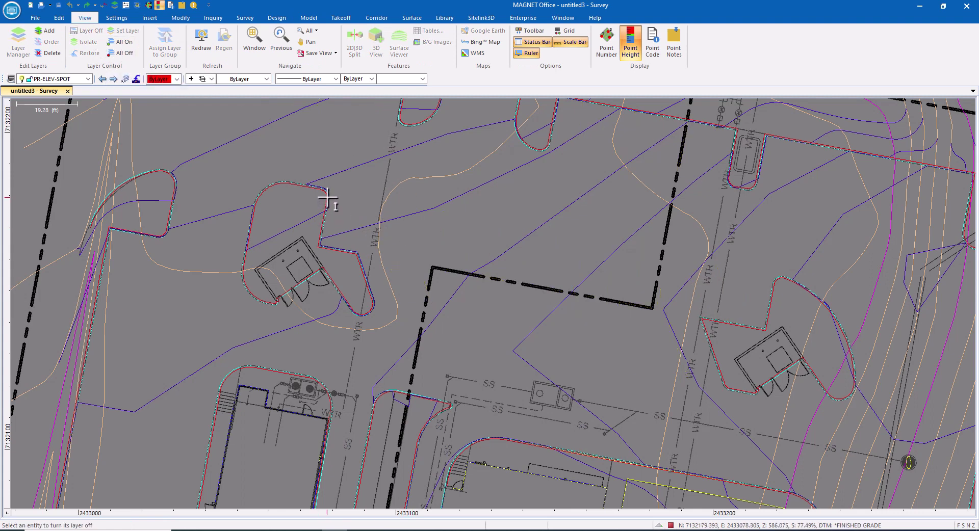
click(316, 219)
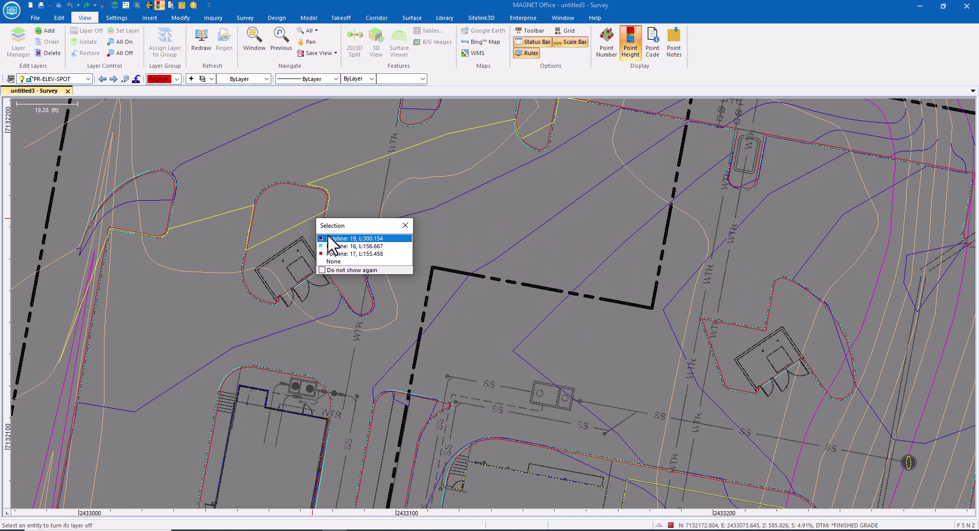
click(327, 250)
click(324, 215)
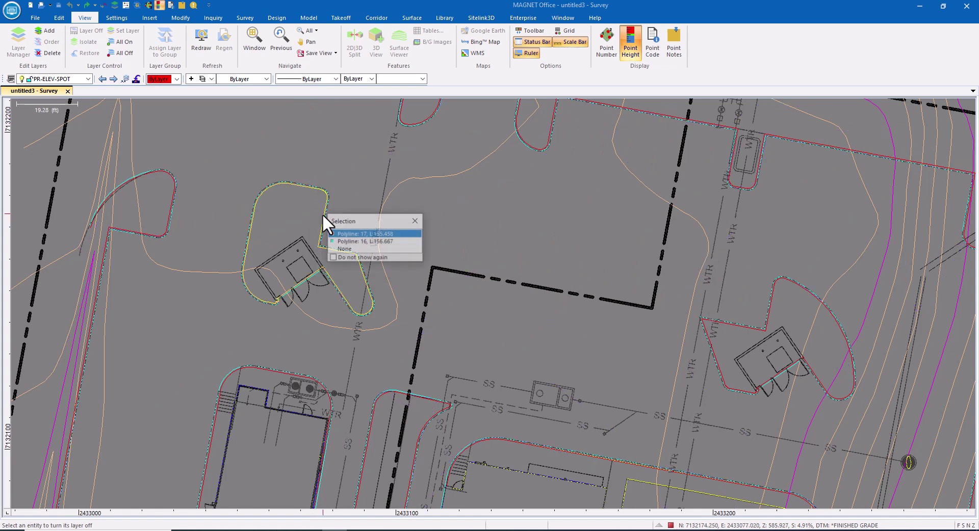
click(336, 241)
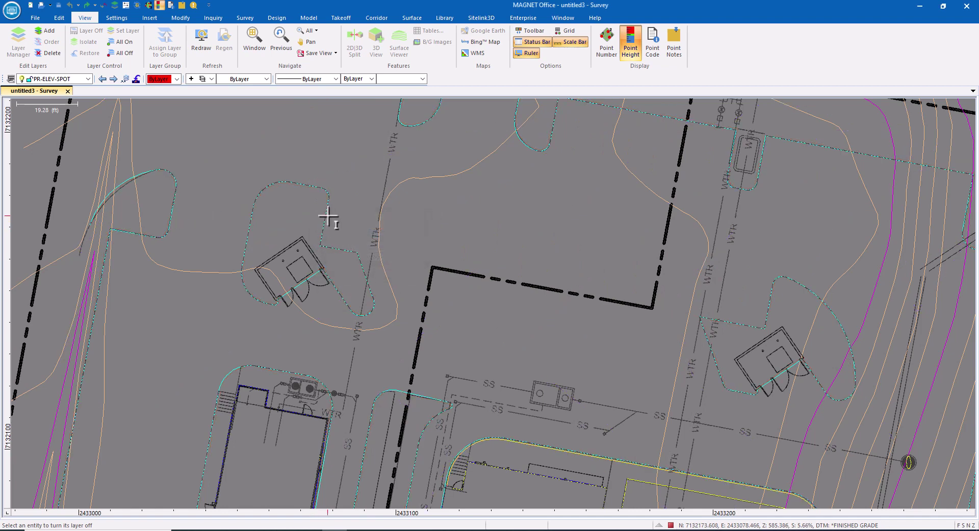
click(325, 216)
key(Escape)
- Create a layer named PR-UTIL-WATER with color 19 and make it the current layer
mouse_move(418, 137)
middle_down()
mouse_move(439, 220)
mouse_move(490, 332)
middle_up()
scroll(459, 235, up, 1)
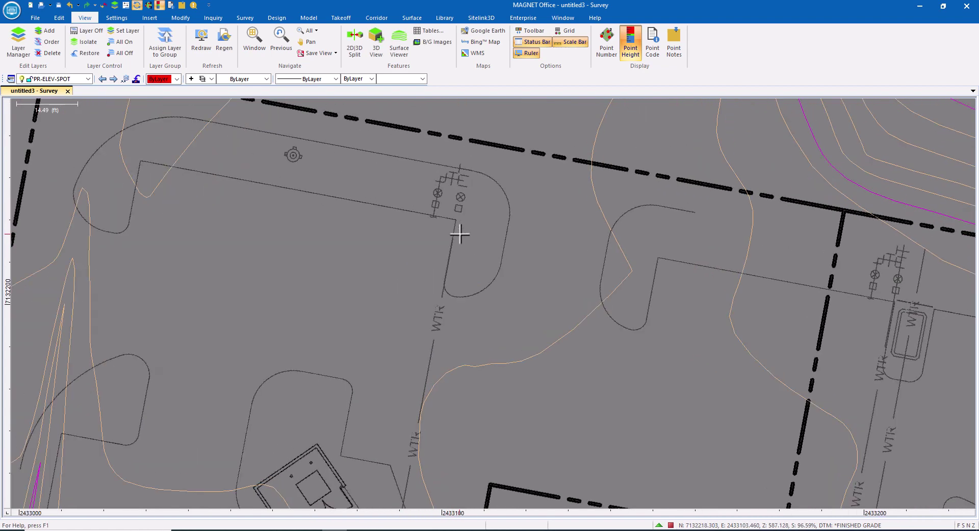
scroll(428, 305, up, 1)
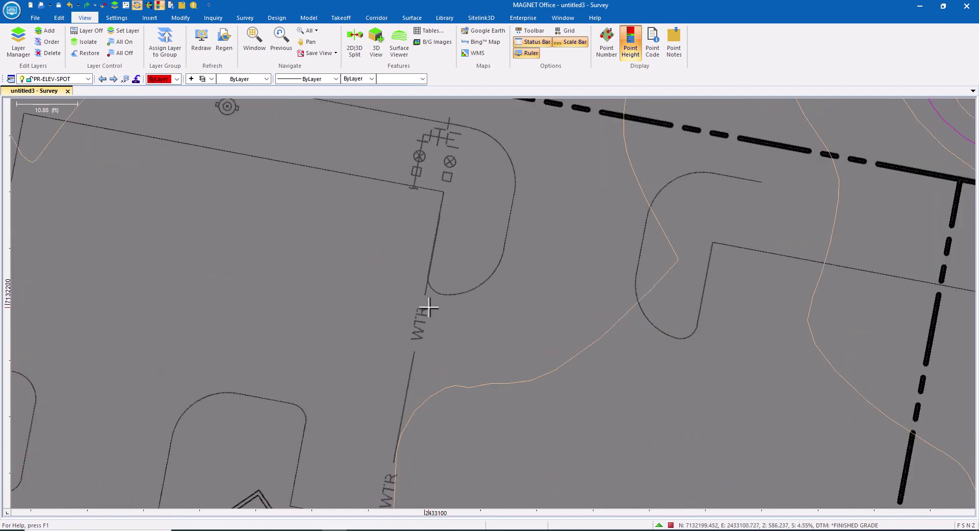
click(10, 78)
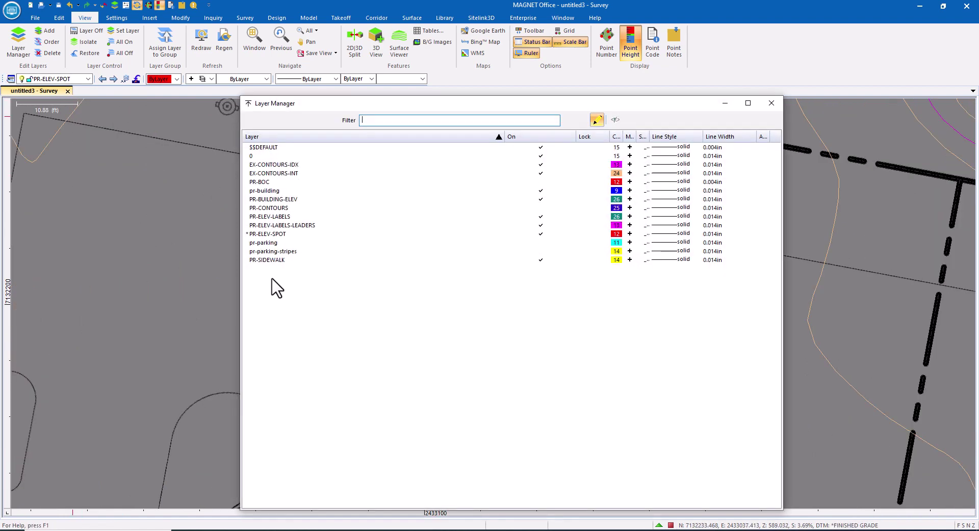
right_click(276, 286)
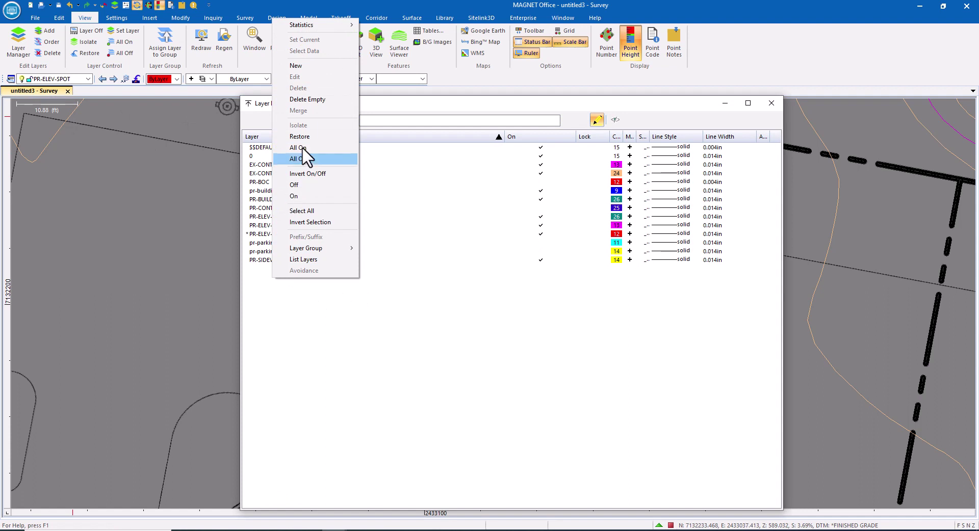
click(306, 66)
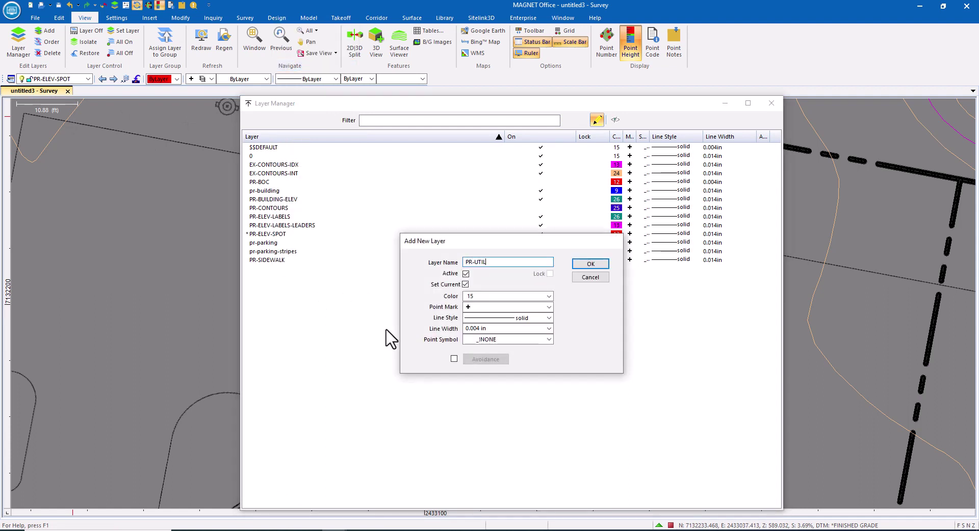
click(549, 297)
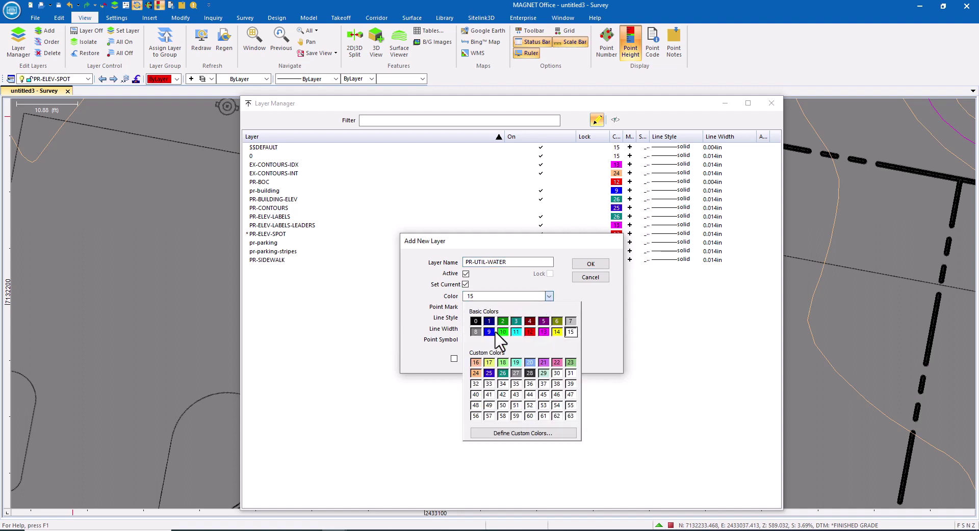
click(516, 363)
click(590, 264)
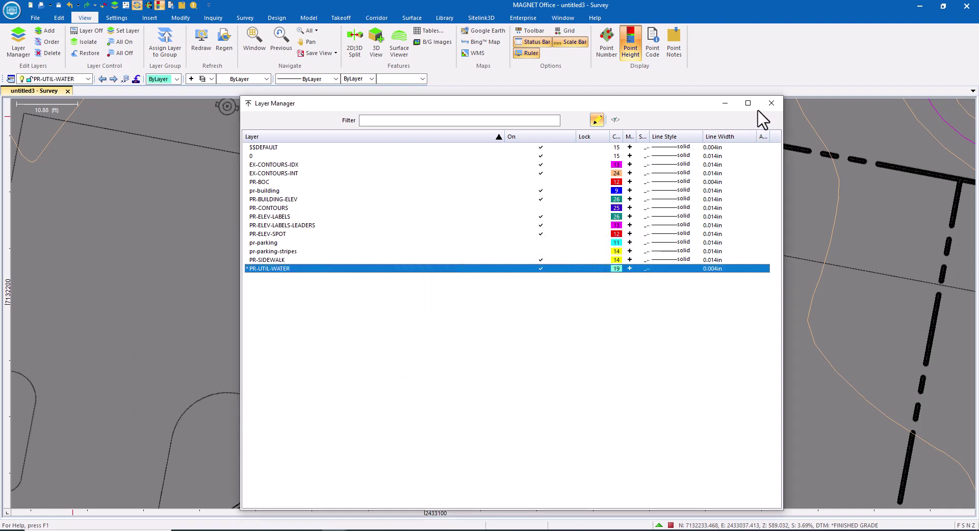
click(771, 103)
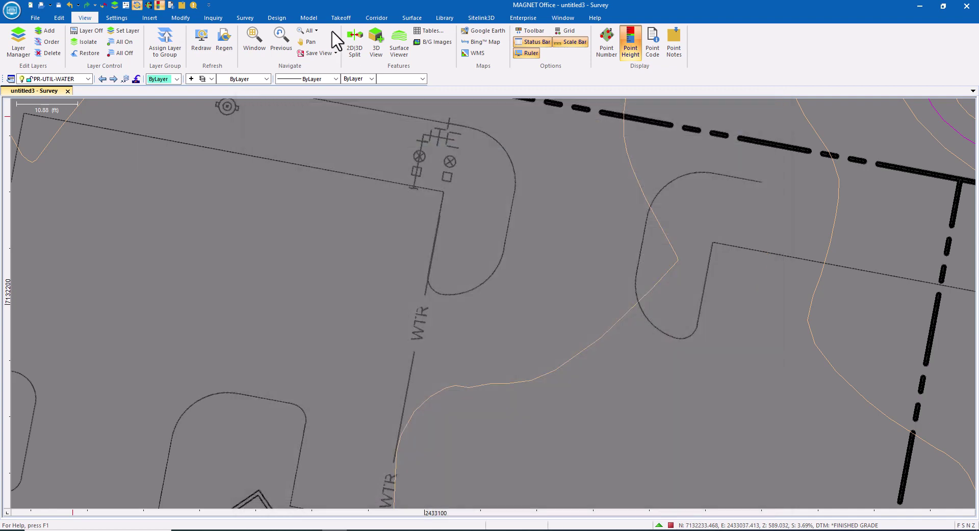
- Start tracing the western WTR line from the PDF vectors, joining its segments up to the north parking island
click(308, 19)
click(221, 44)
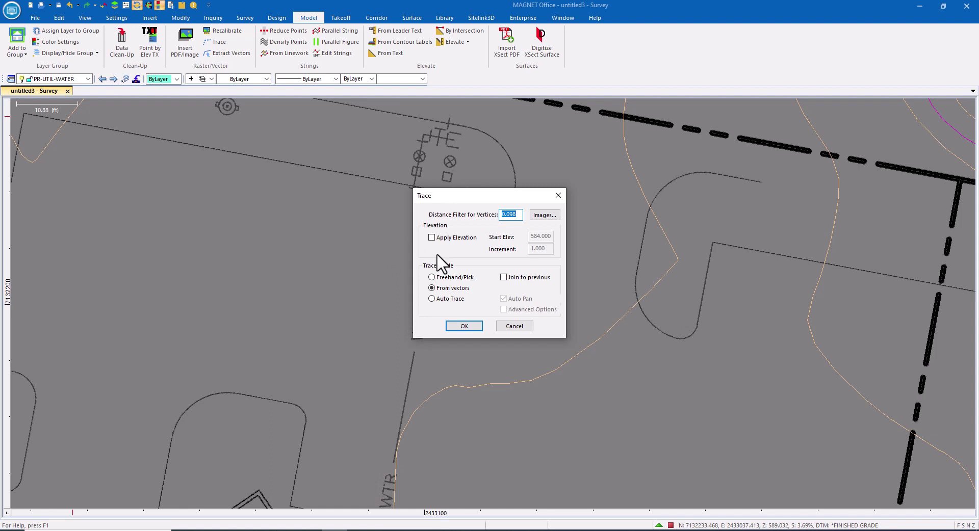
click(459, 325)
click(410, 361)
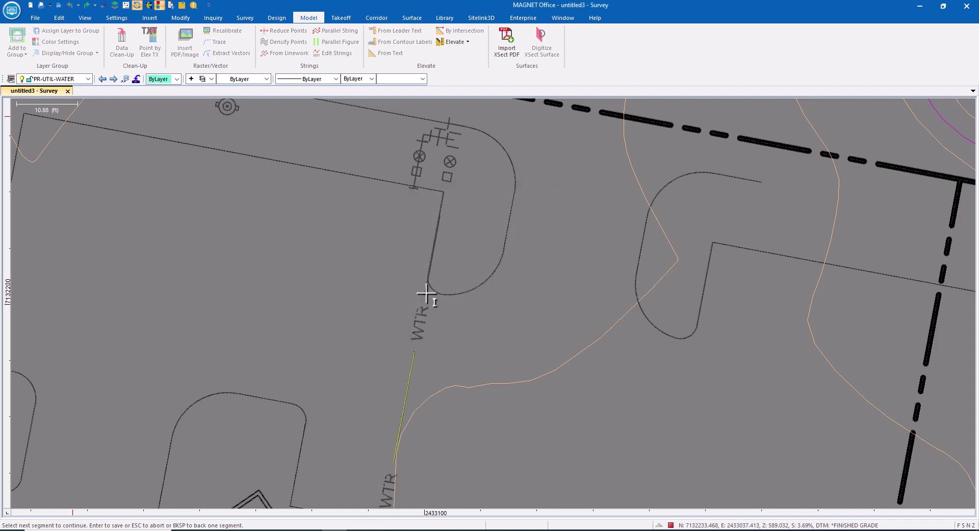
click(426, 295)
scroll(453, 133, up, 2)
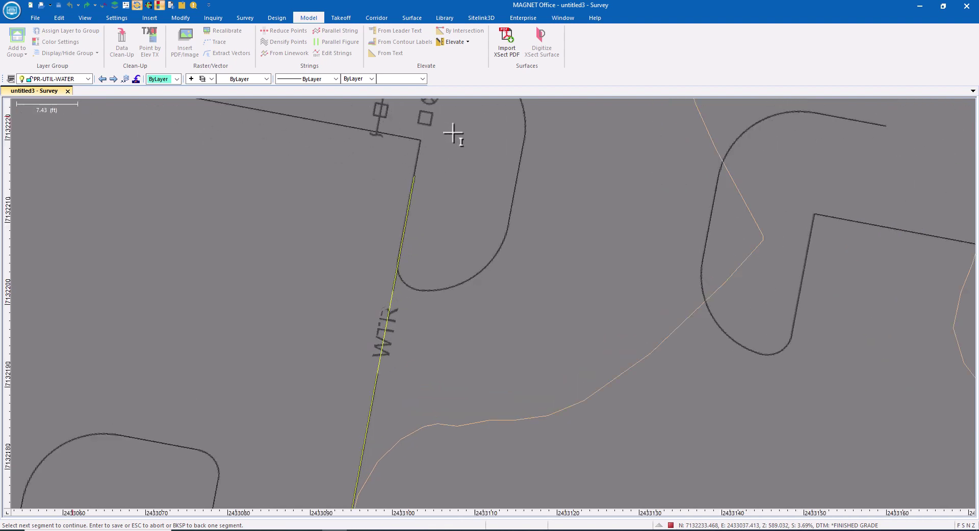
- Continue the water line trace south to the FFE=585.50 building, adding the segments into its north wall, and save the polyline
scroll(424, 148, down, 2)
middle_drag(423, 148, 415, 299)
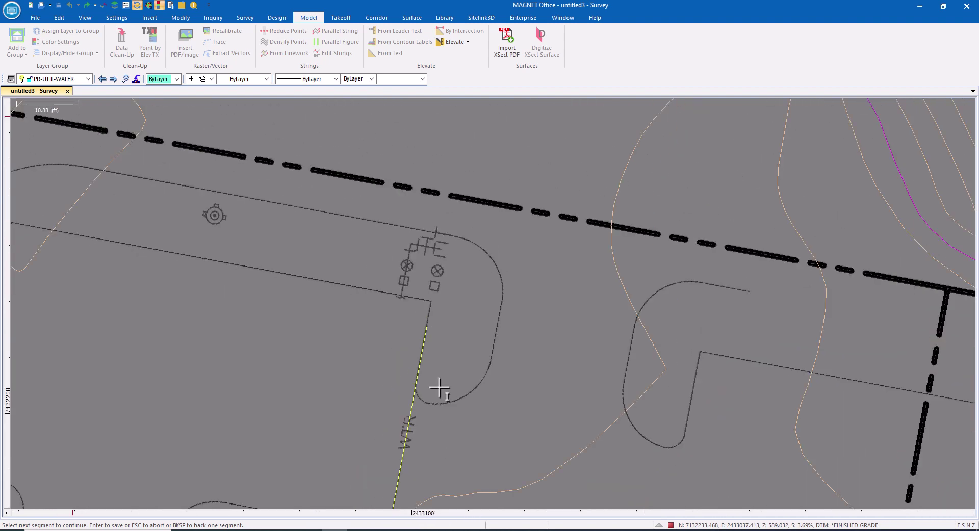
middle_drag(439, 389, 474, 174)
middle_drag(465, 406, 550, 140)
click(441, 417)
click(357, 421)
scroll(449, 383, up, 1)
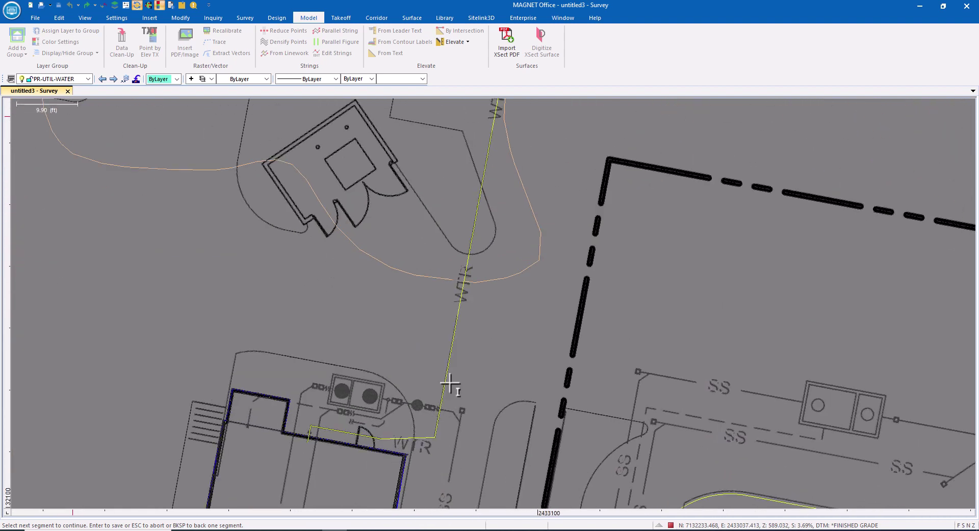
middle_drag(494, 122, 438, 405)
middle_drag(528, 107, 472, 347)
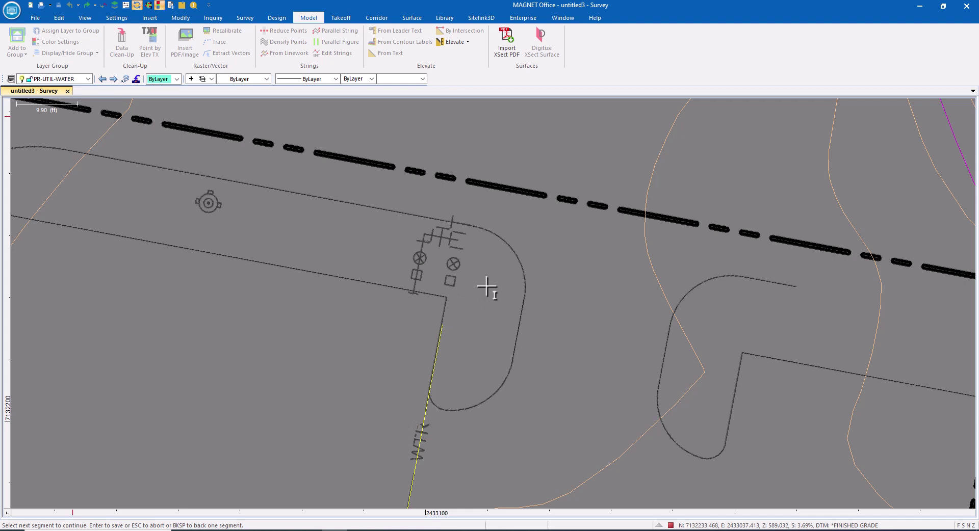
key(Return)
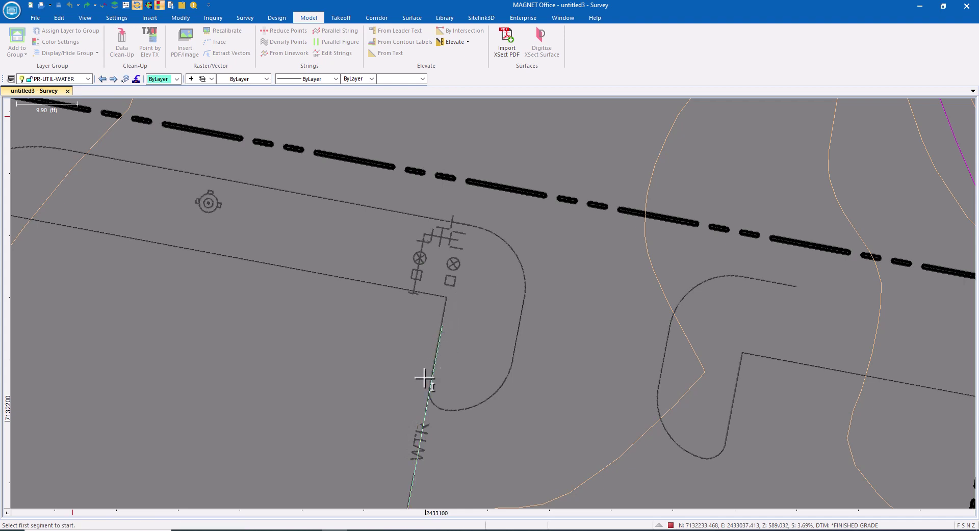
key(Escape)
- Stretch the north end of the traced water polyline to the pipe fittings inside the parking island
click(448, 348)
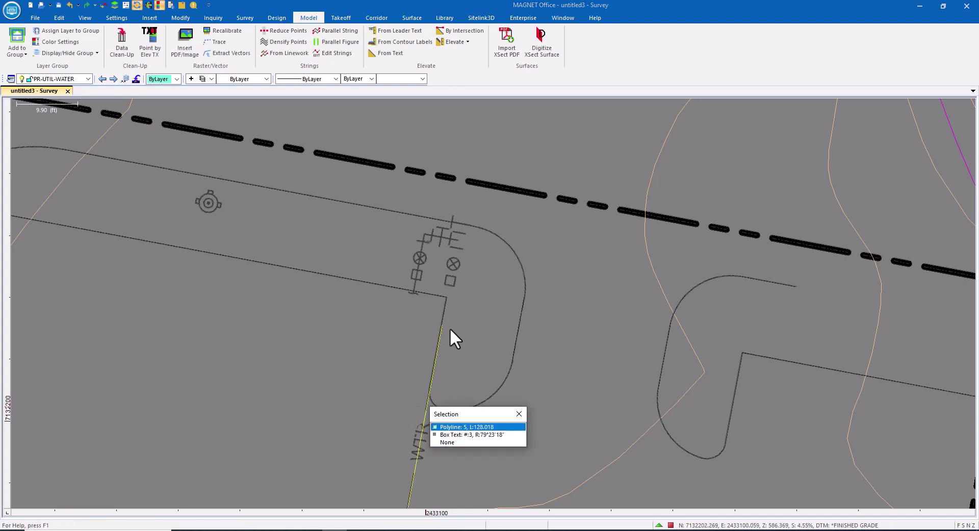
click(448, 426)
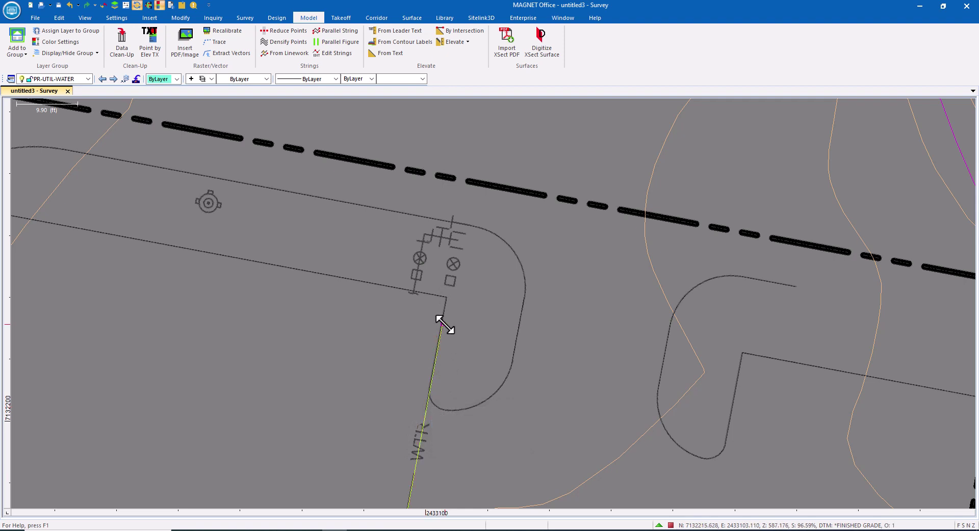
click(457, 240)
- Move the water line's bend vertex beside the building so both adjoining segments follow the PDF's pipe alignment
scroll(463, 311, down, 6)
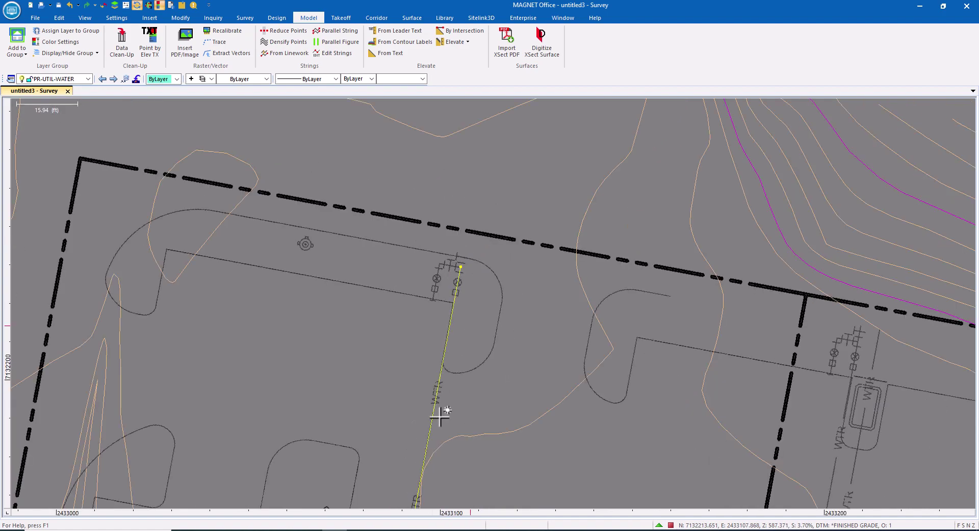
middle_drag(459, 406, 543, 168)
scroll(459, 461, up, 10)
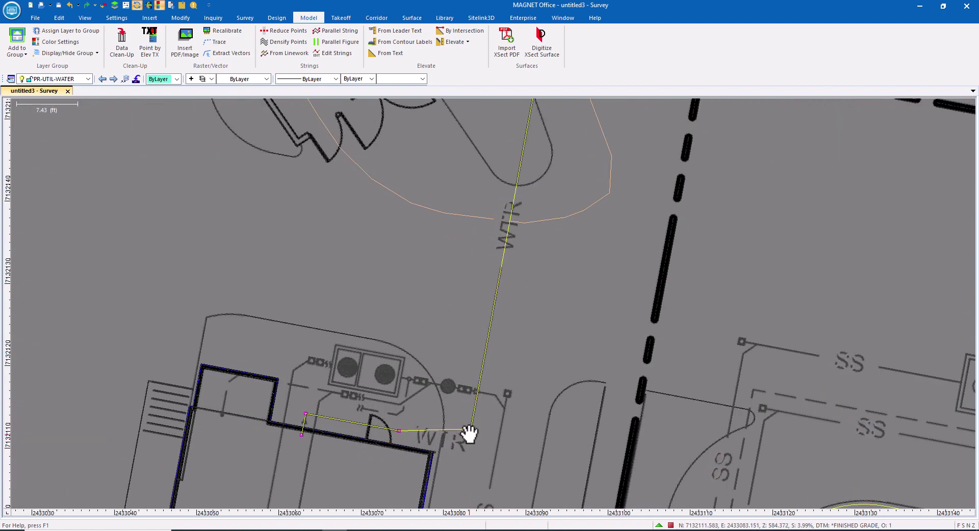
middle_drag(465, 431, 477, 389)
scroll(481, 338, up, 4)
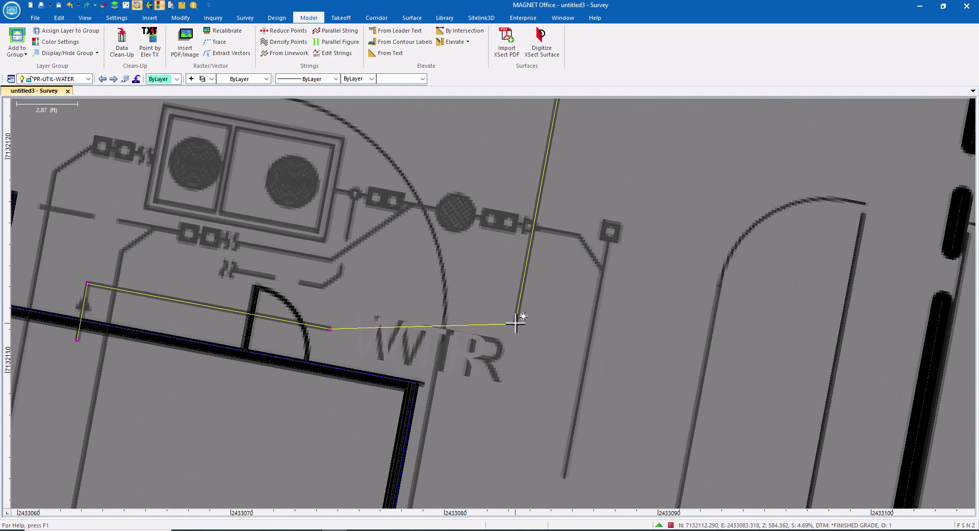
click(516, 323)
click(502, 363)
click(502, 363)
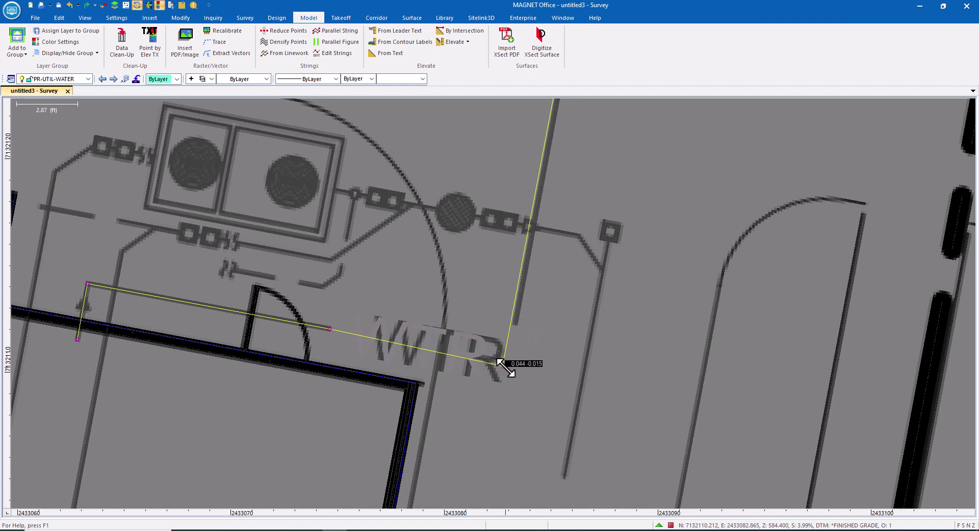
click(505, 364)
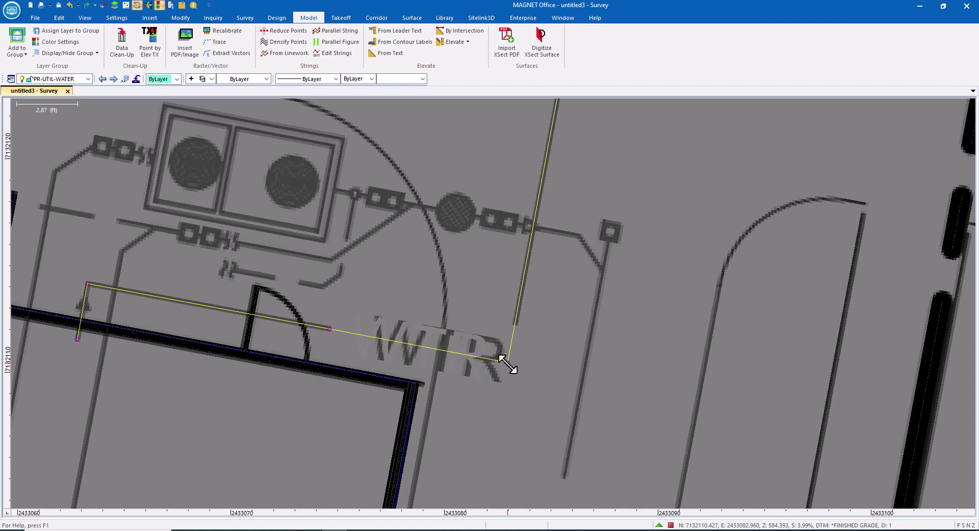
- Turn off the PROPOSED UTILITY background image so only the drawing linework is displayed
scroll(422, 385, down, 4)
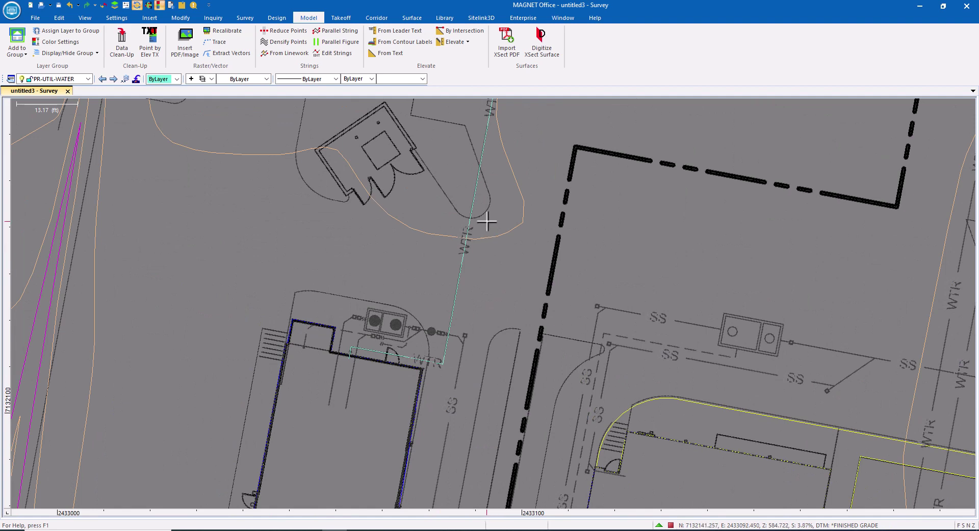
middle_drag(486, 221, 470, 389)
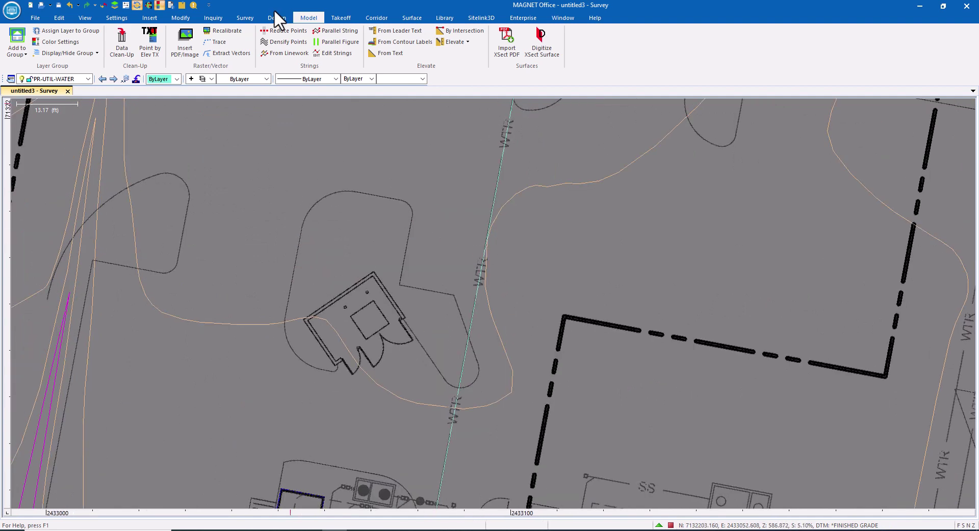
click(222, 32)
click(484, 173)
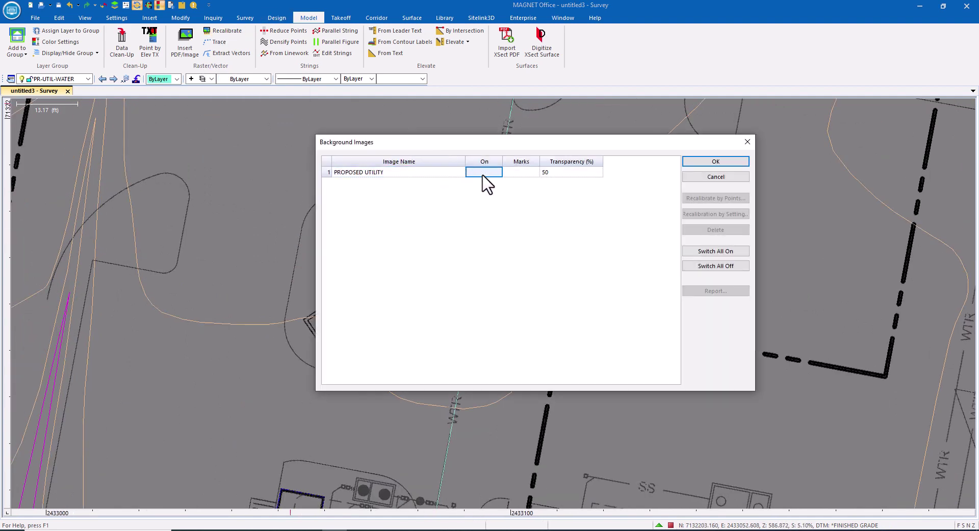
click(715, 162)
scroll(416, 296, down, 4)
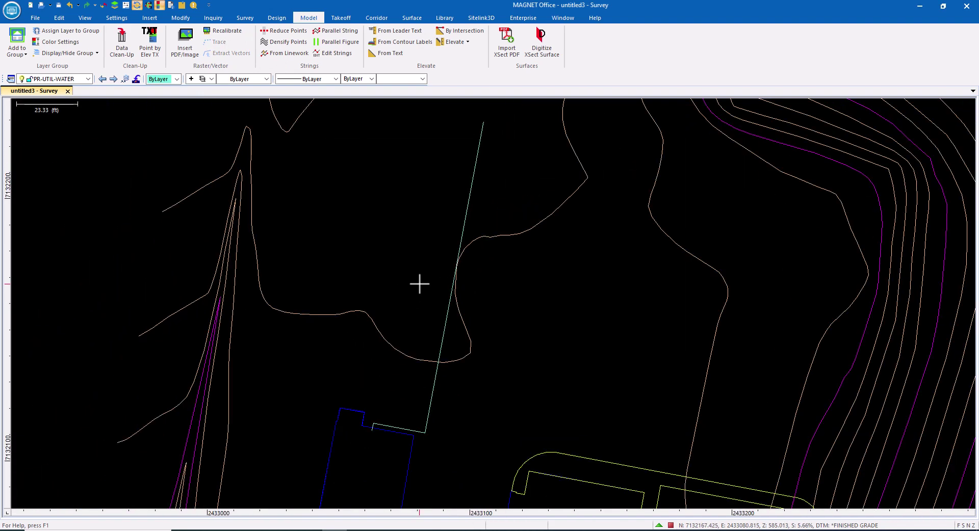
middle_drag(468, 255, 466, 269)
scroll(465, 269, up, 1)
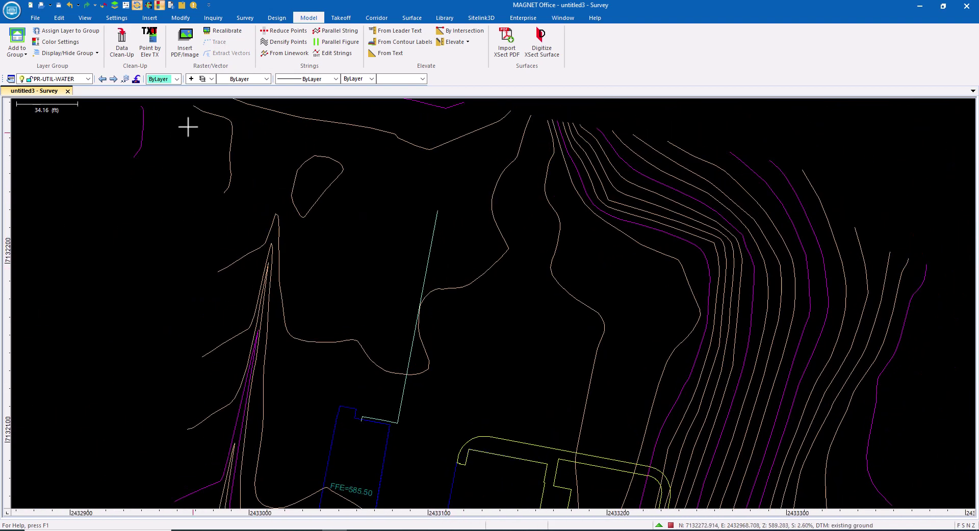
- Turn off the existing intermediate and index contour layers by picking a contour line on each
click(85, 18)
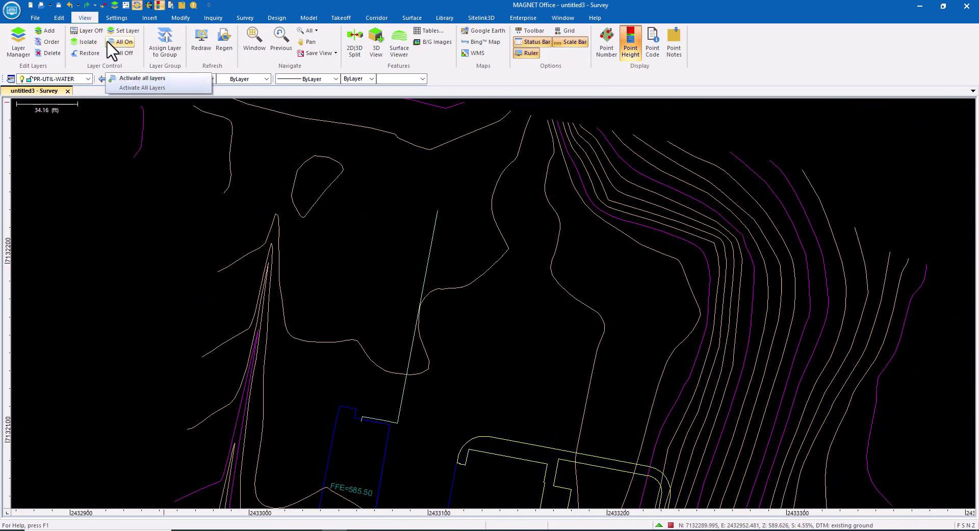
click(87, 31)
click(507, 249)
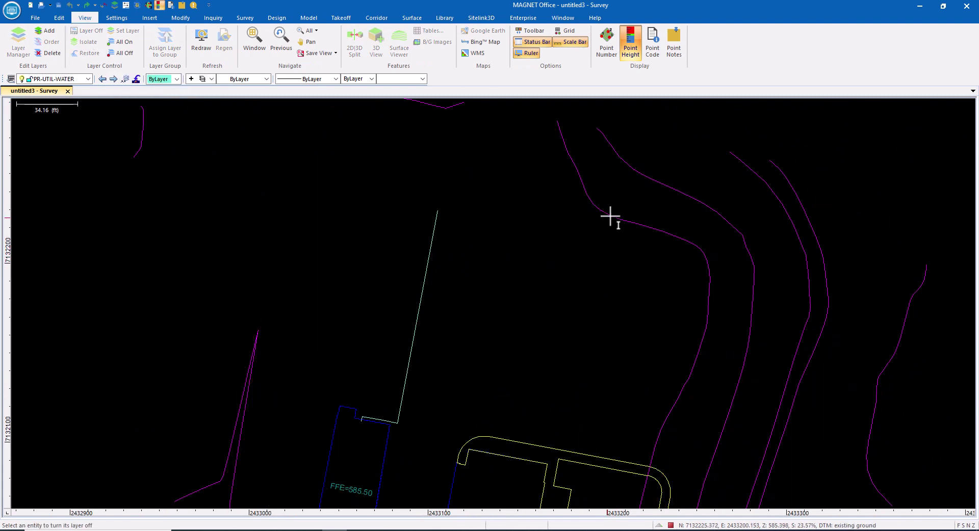
click(610, 217)
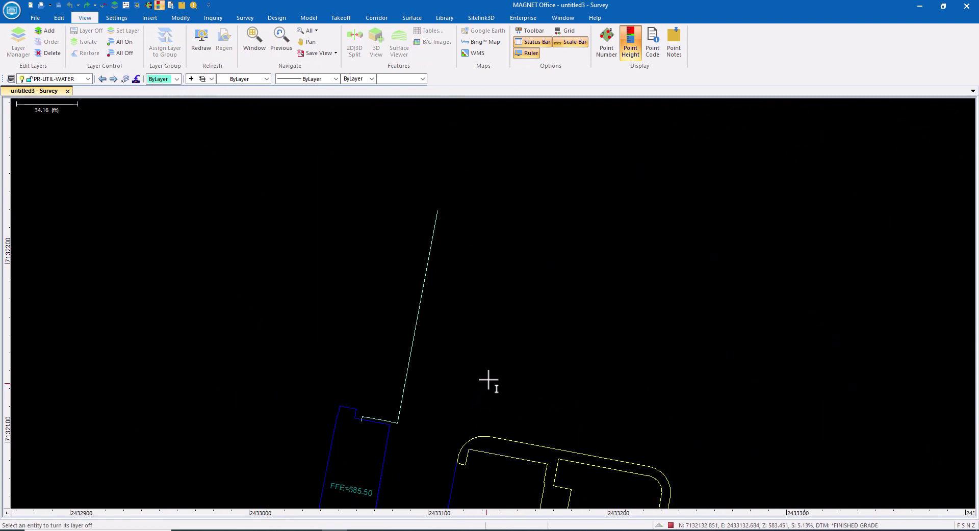
key(Escape)
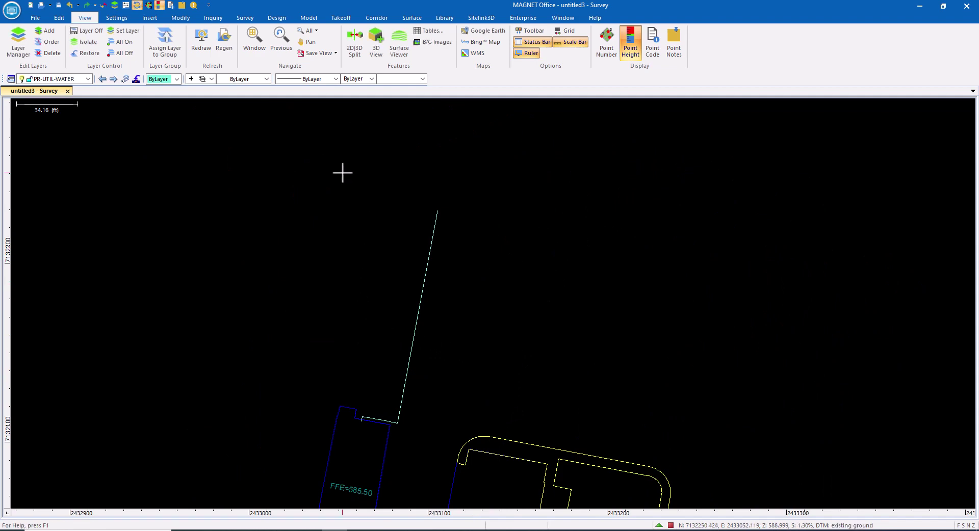
- Open the trench template library and display the global water template's trench, pipe and backfill settings
click(340, 19)
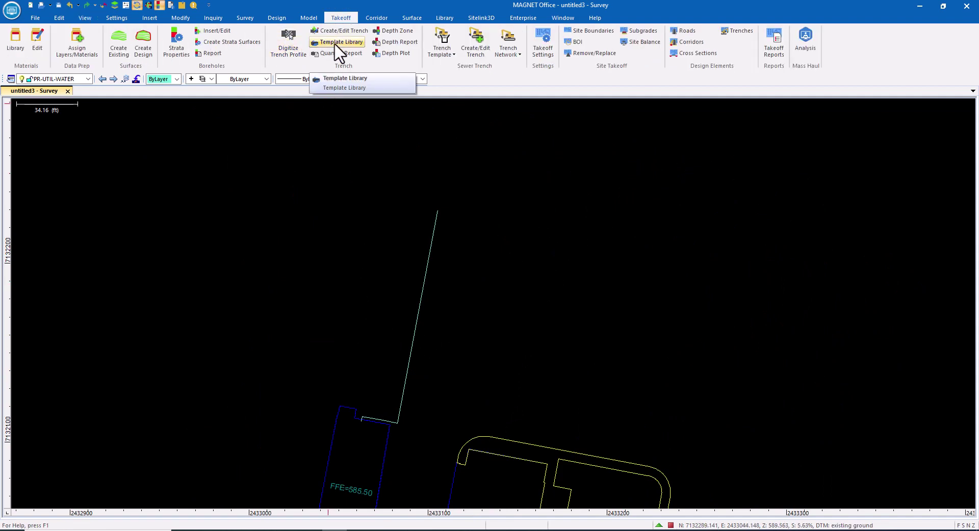
click(337, 43)
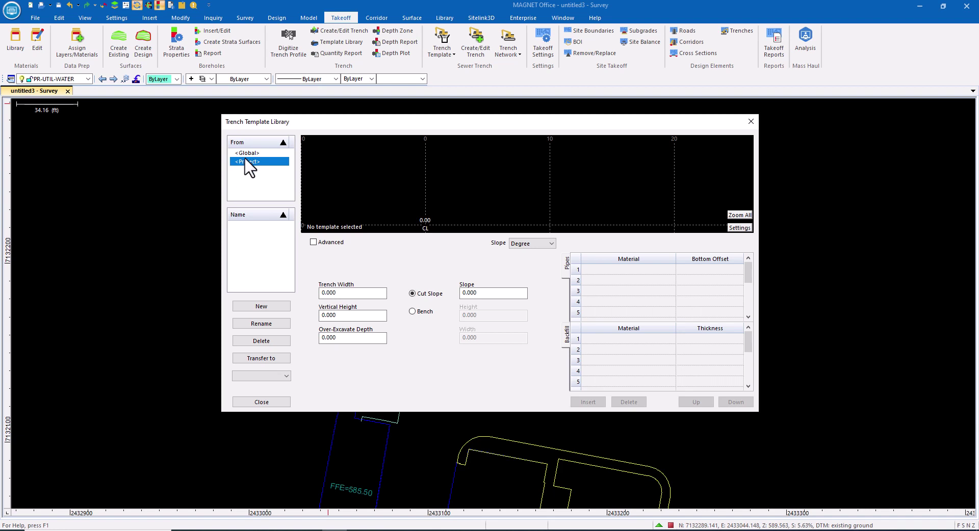
click(248, 154)
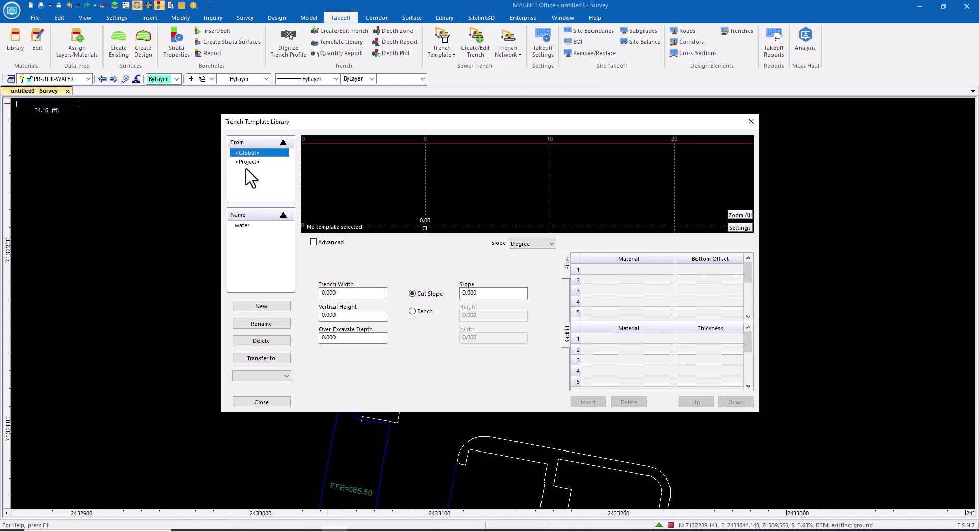
click(241, 225)
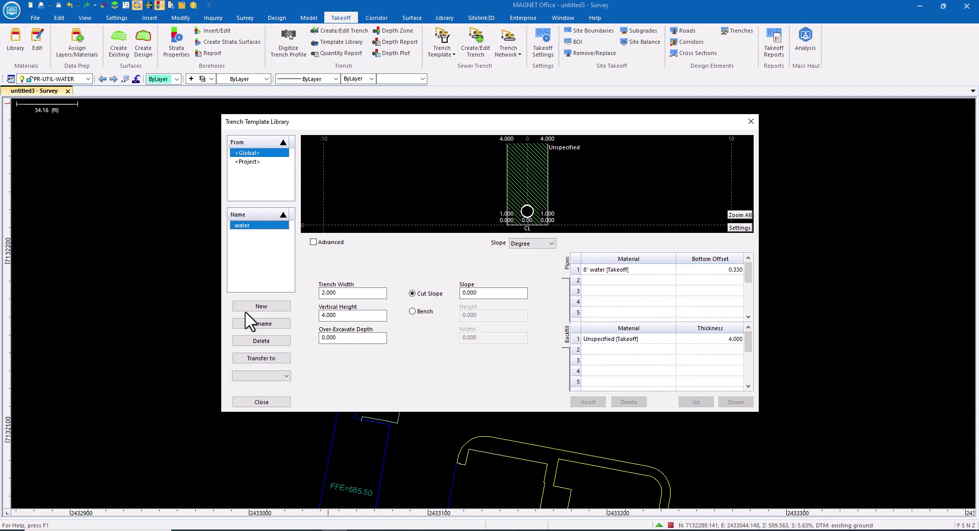
- Transfer the global water trench template to the project's template library
click(278, 378)
click(247, 398)
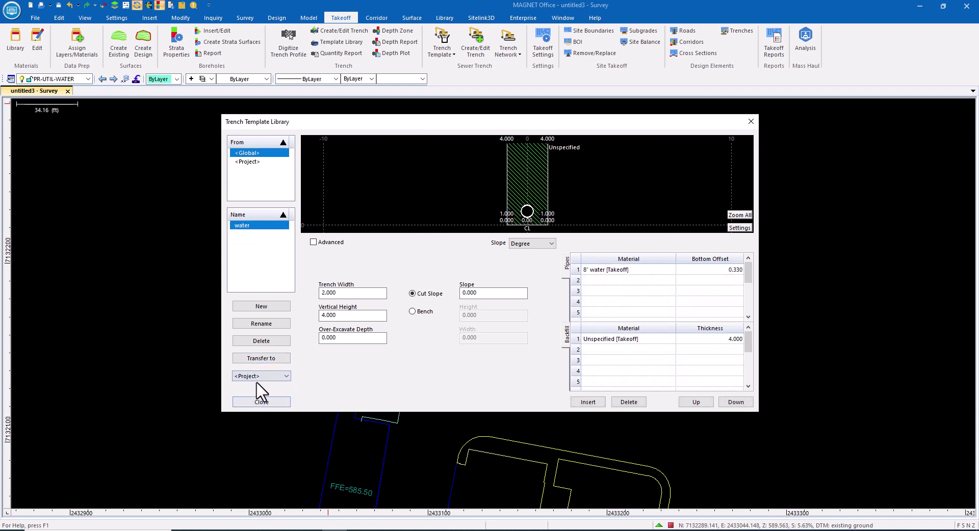
click(261, 358)
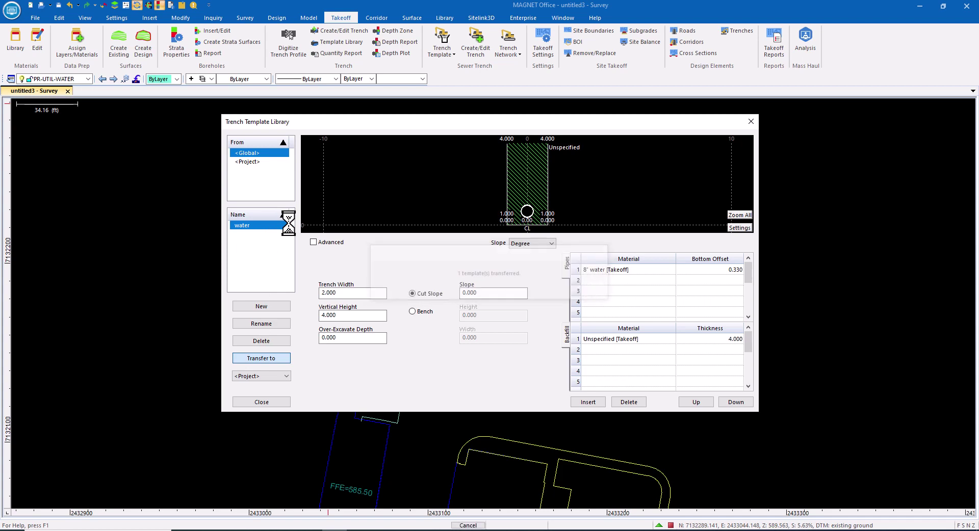
- Set the project's water template cut slope to 99 degrees and close the trench template library
click(246, 163)
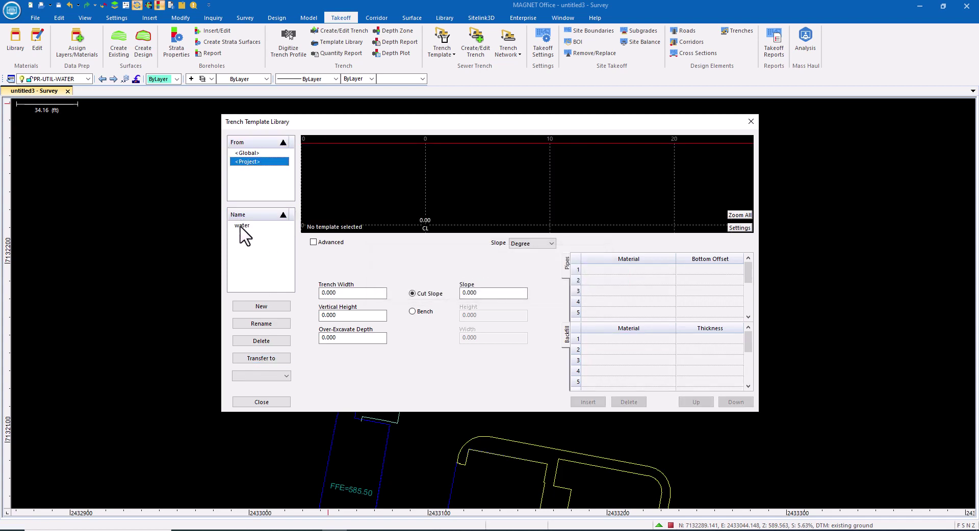
click(242, 226)
double_click(351, 293)
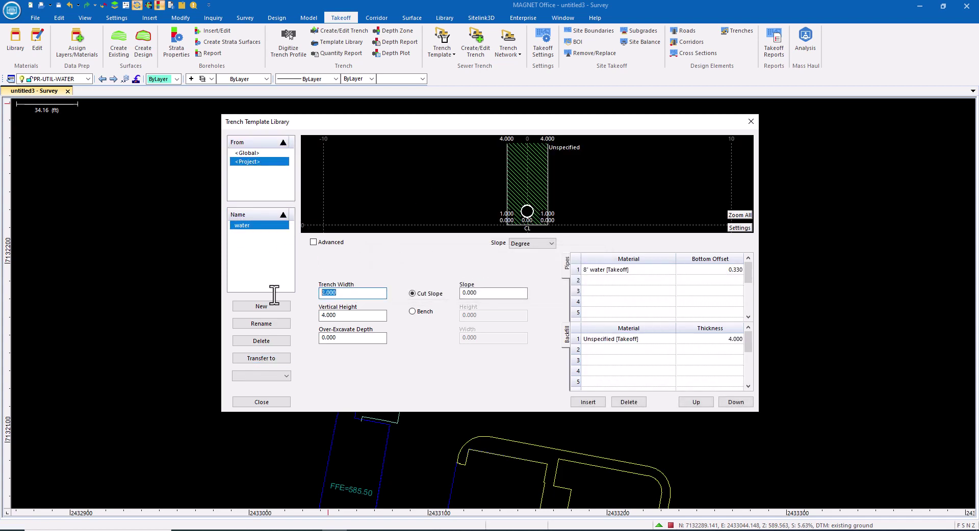
double_click(329, 315)
double_click(474, 293)
text(99)
click(725, 270)
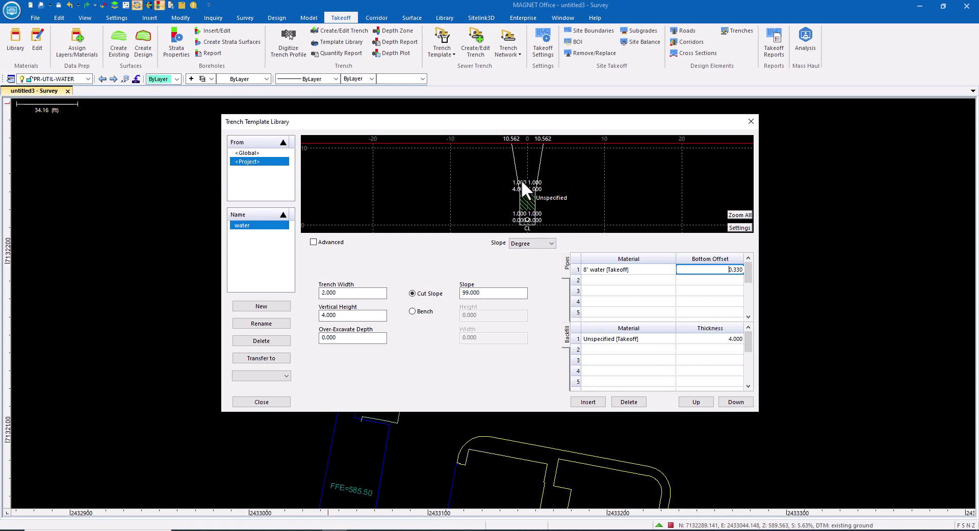
click(271, 402)
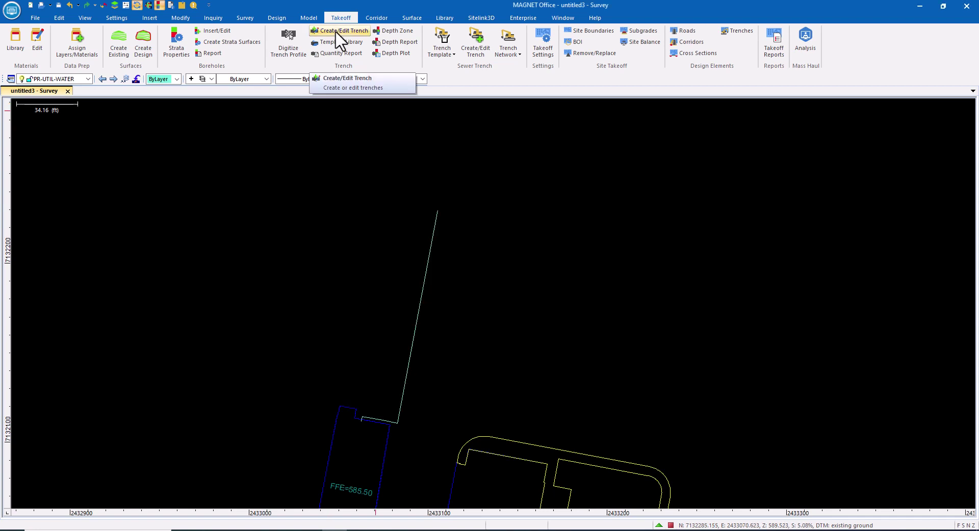
click(337, 31)
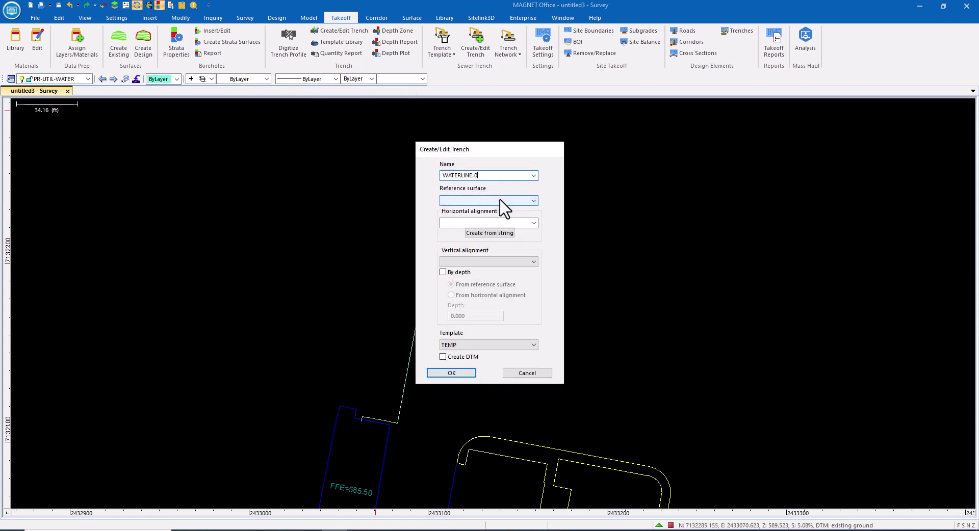
click(533, 201)
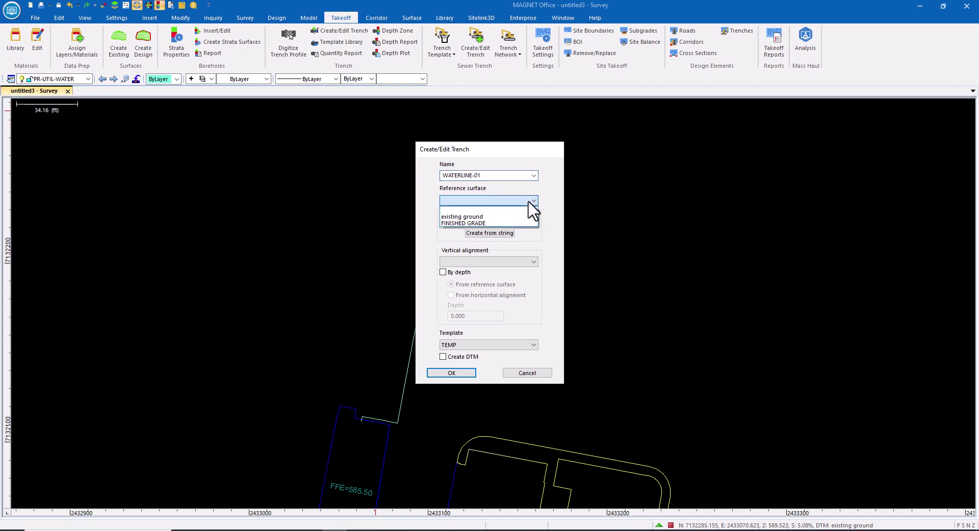
click(457, 223)
click(457, 224)
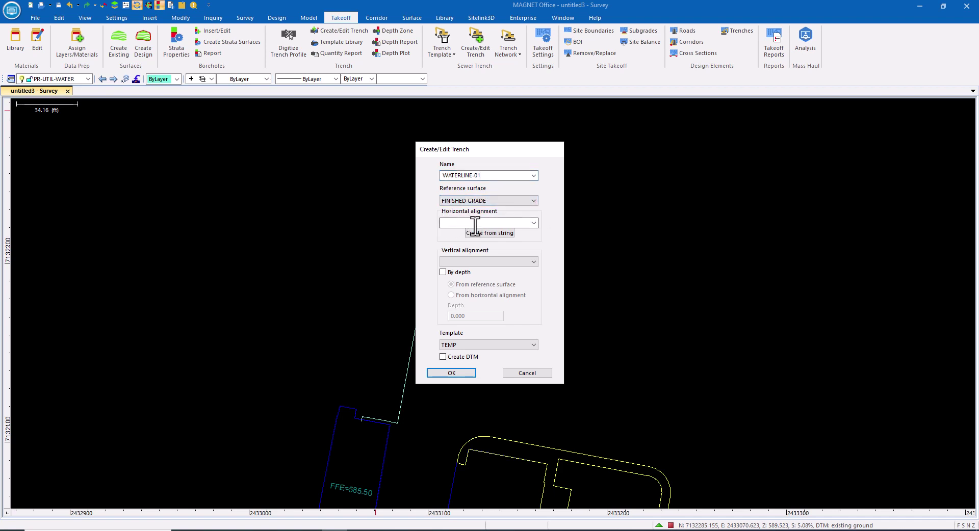
click(481, 234)
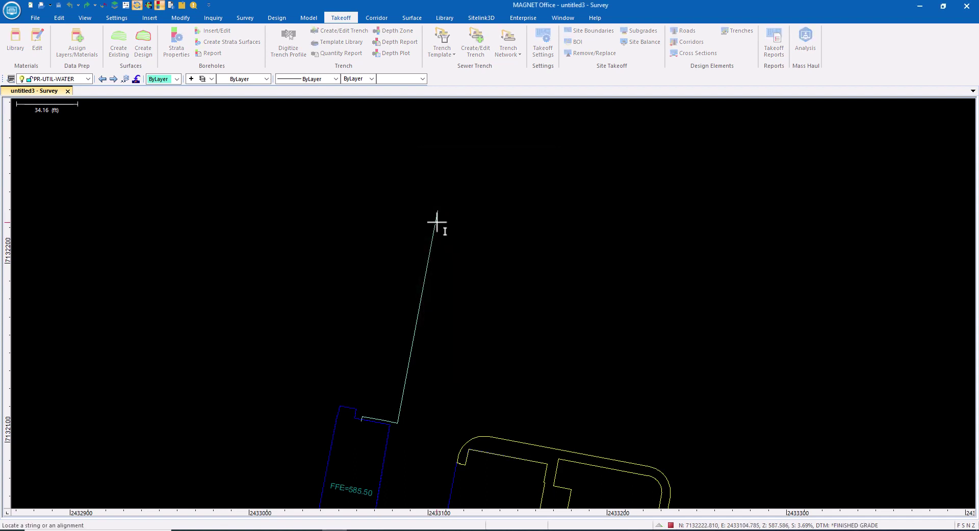
click(437, 223)
key(Escape)
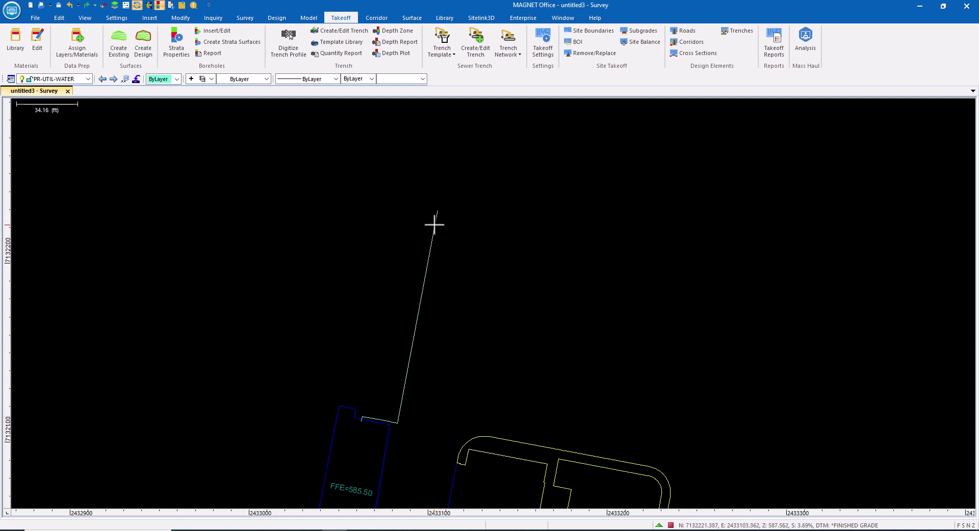
- Convert the water line polyline on the PR-UTIL-WATER layer into a string
double_click(434, 223)
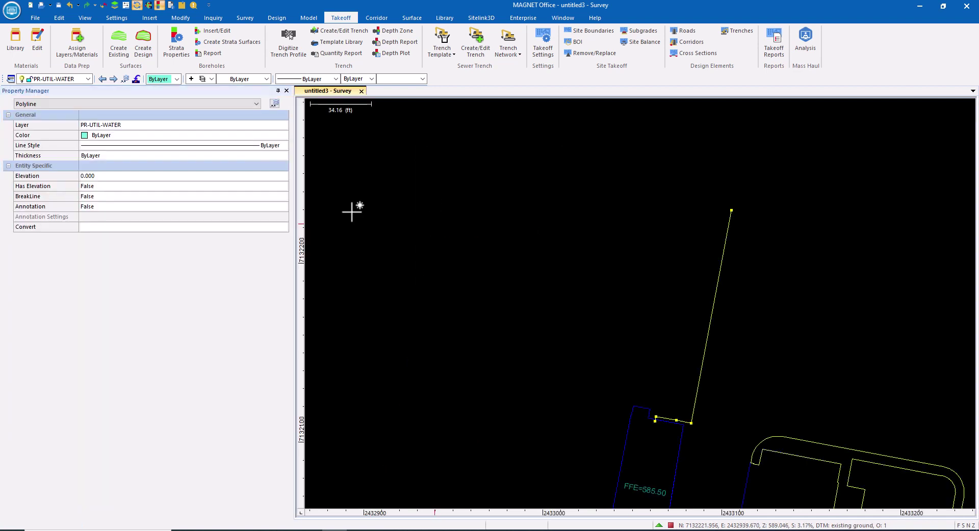
click(104, 228)
click(476, 267)
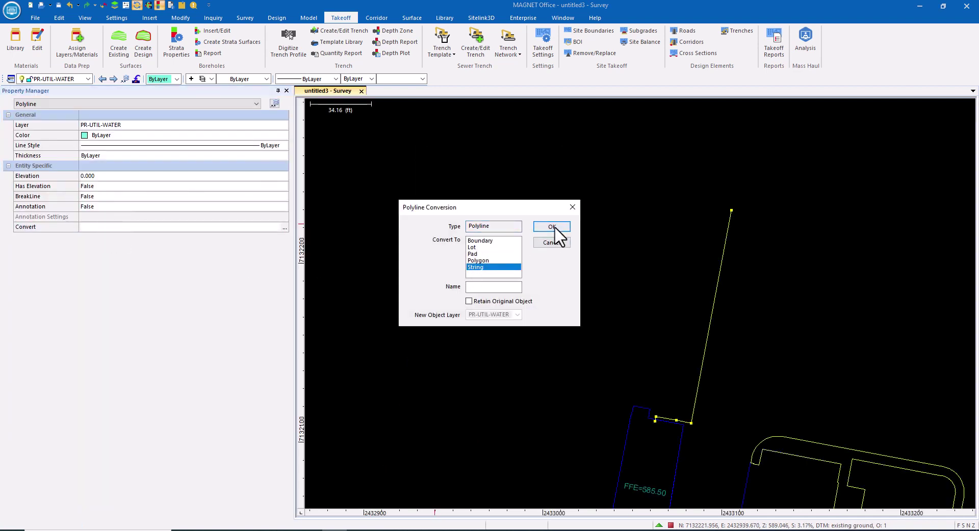
click(552, 226)
click(485, 287)
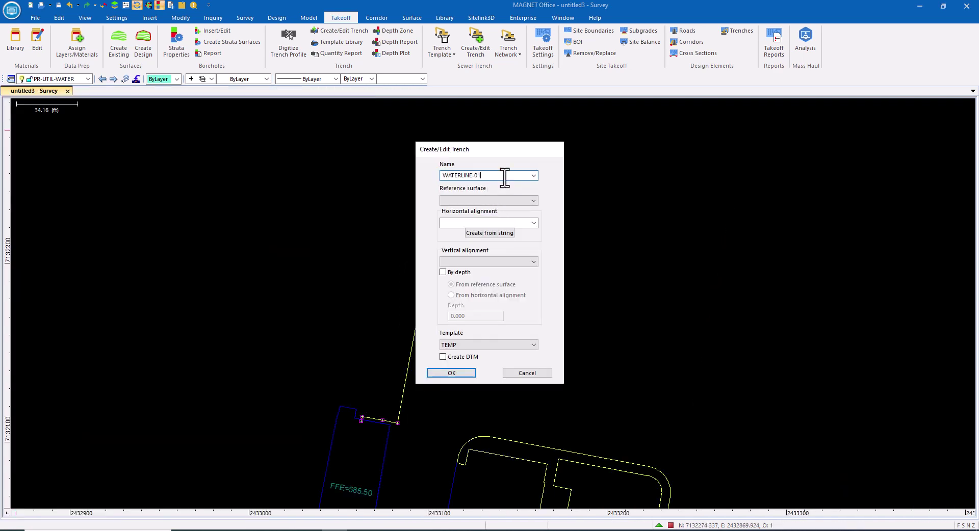
- Start trench WATERLINE-01 against the FINISHED GRADE surface and create its horizontal alignment WATERLINE-01 from the water line string
click(533, 201)
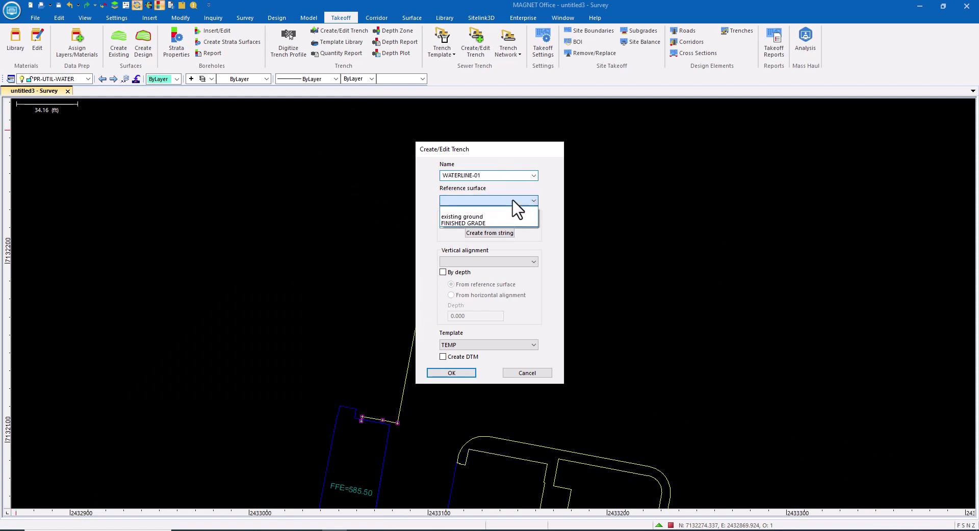
click(459, 222)
click(487, 233)
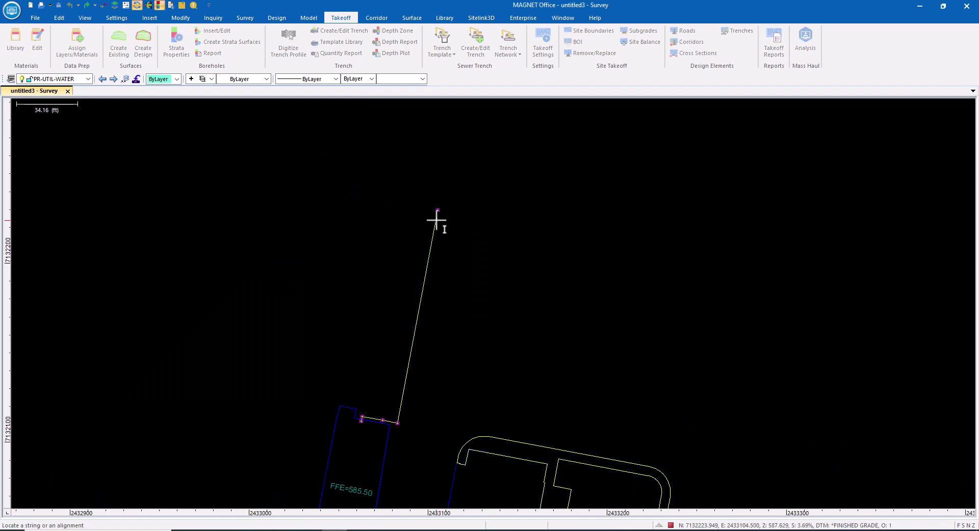
click(464, 227)
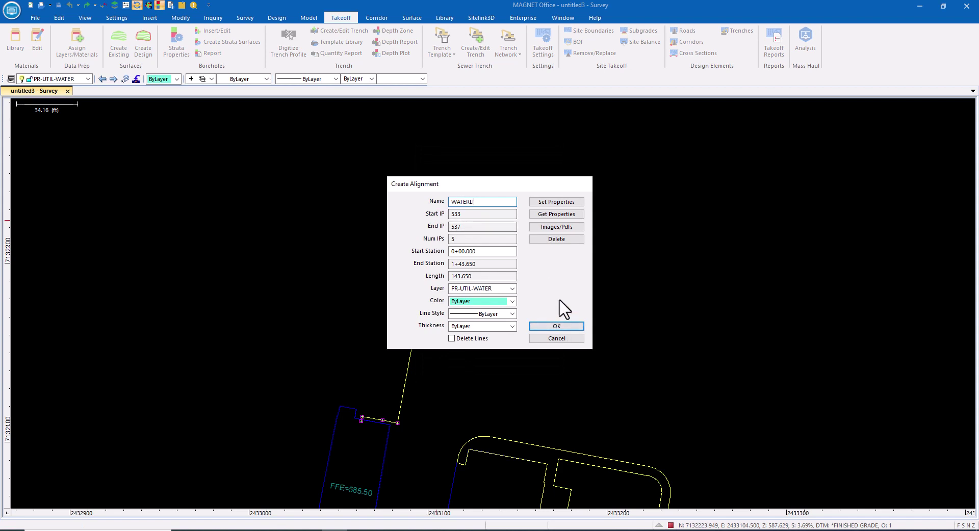
click(561, 327)
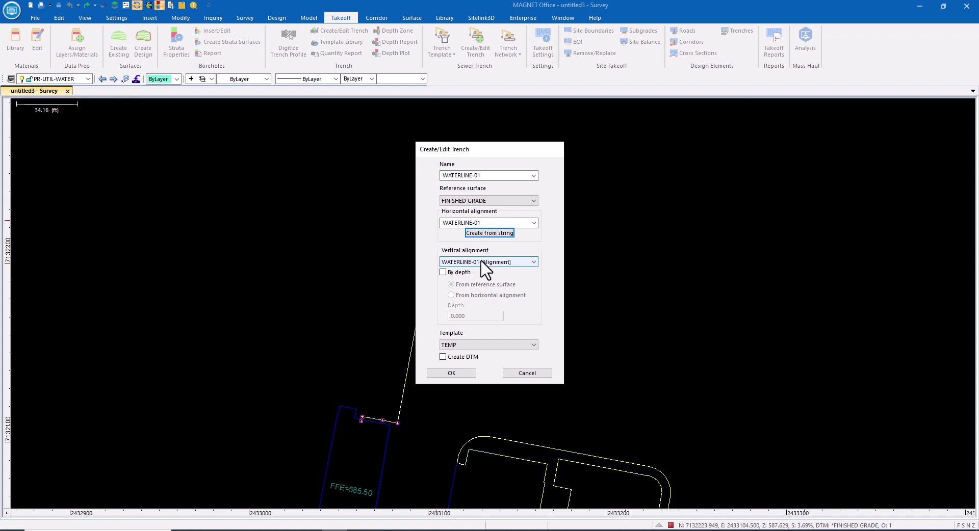
- Create the trench with a DTM at a depth of 4.000 from the reference surface, using a copy of the project's water template
click(442, 272)
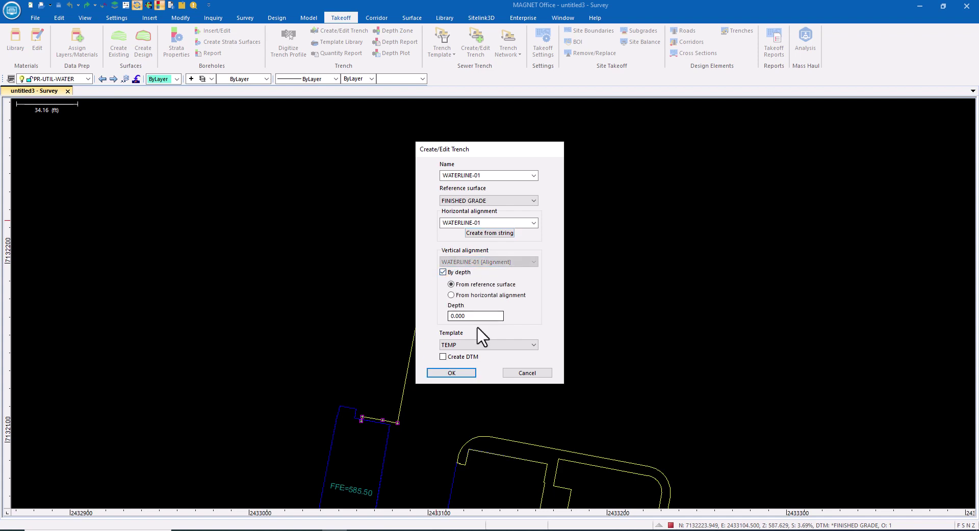
double_click(464, 316)
click(530, 346)
click(468, 360)
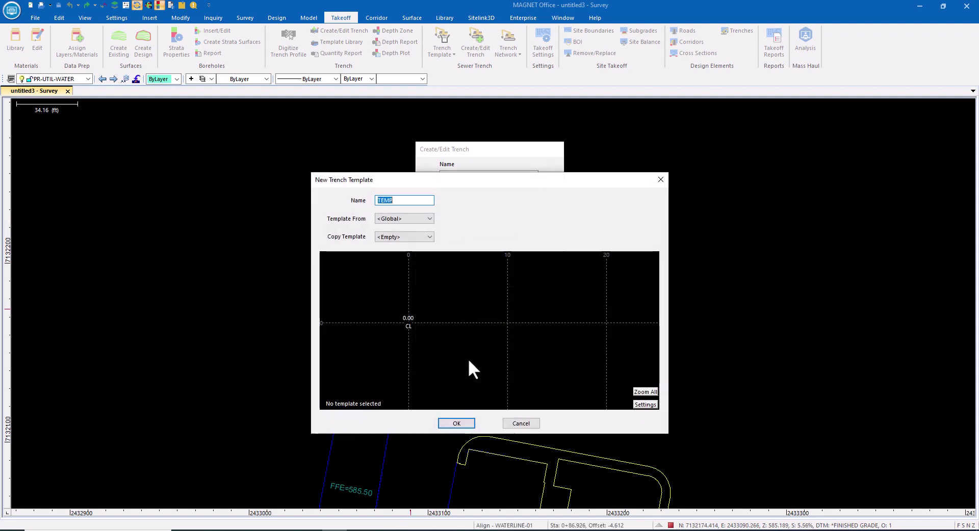
click(429, 218)
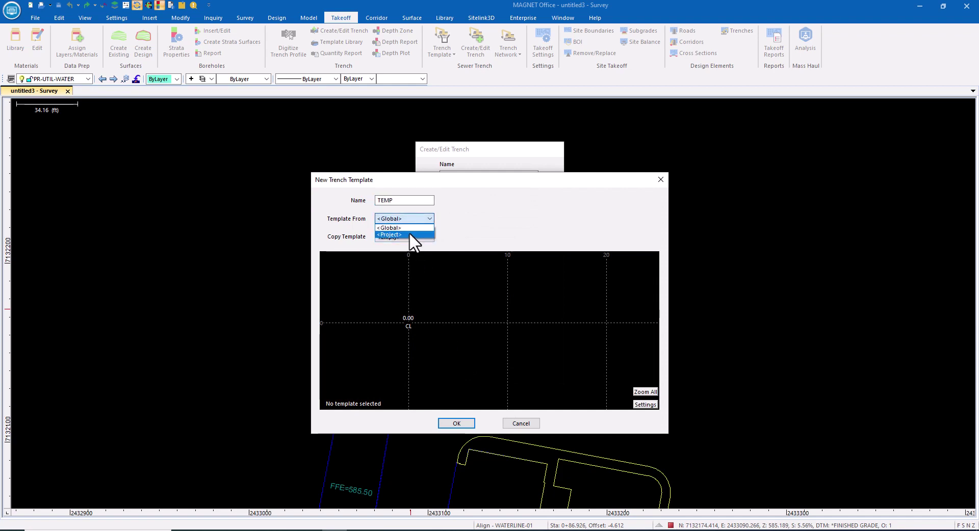
click(409, 234)
click(429, 236)
click(396, 252)
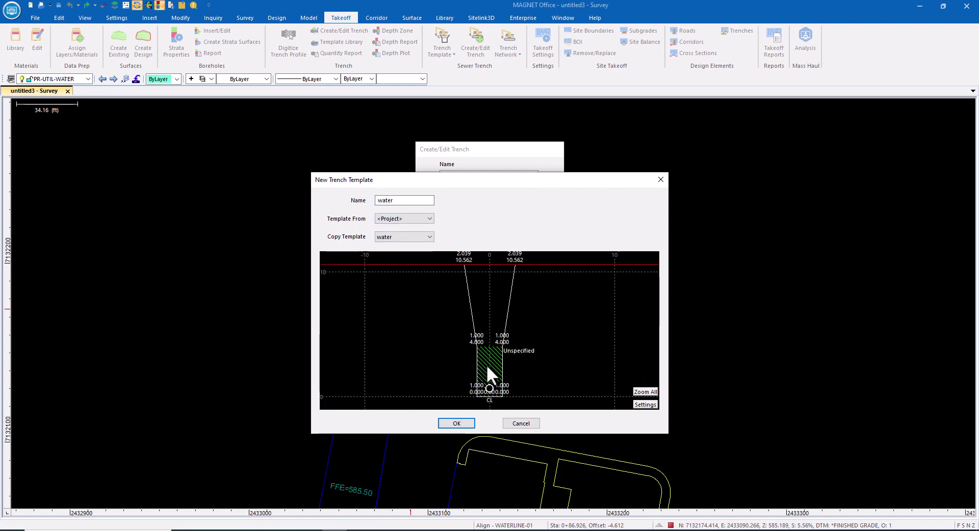
click(457, 423)
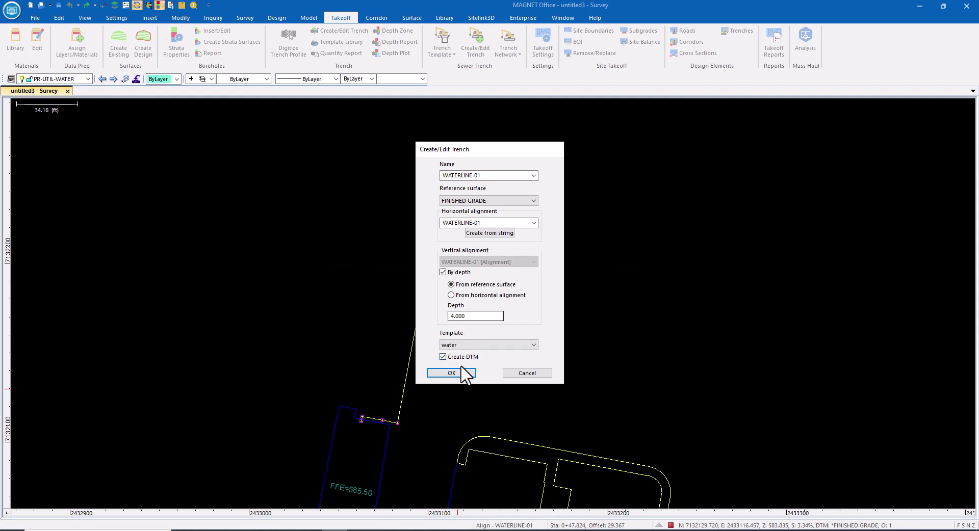
click(457, 372)
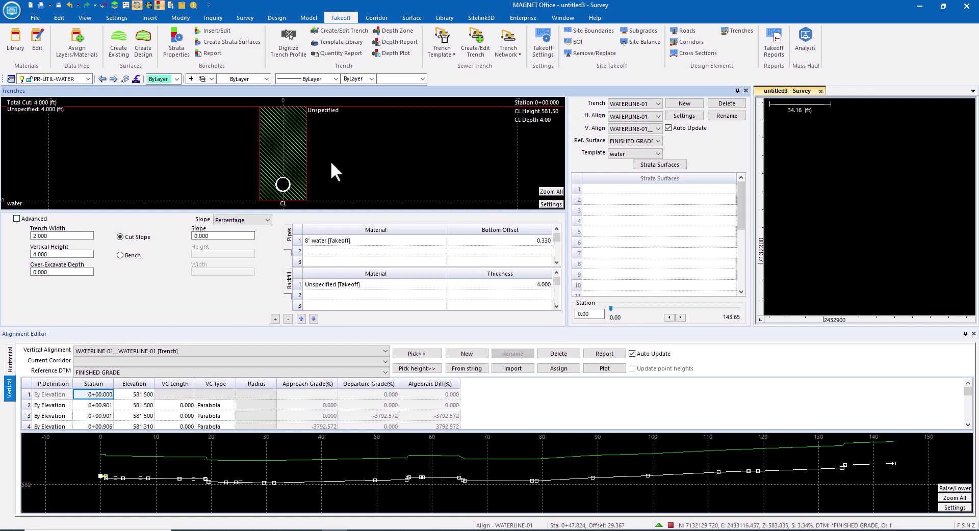
- Step through the WATERLINE-01 trench cross sections to the end station 143.65
click(682, 316)
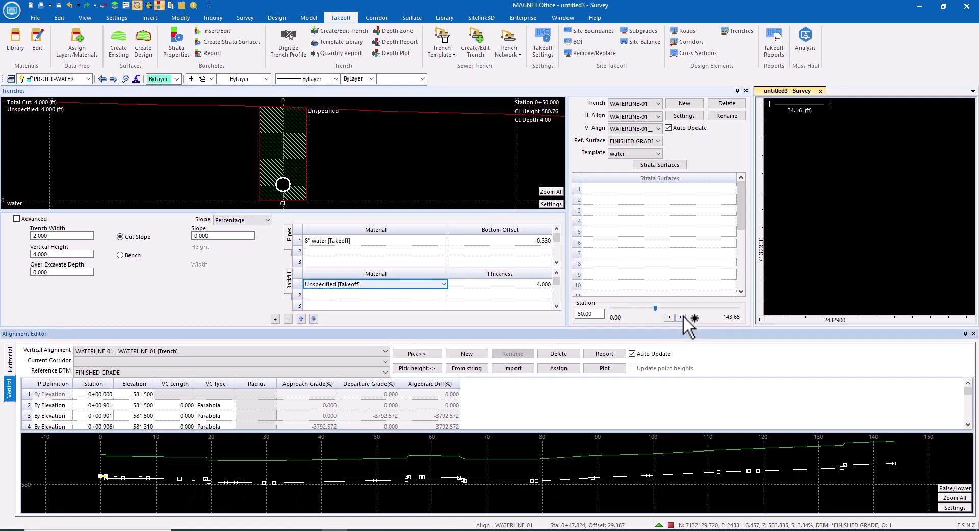
click(681, 317)
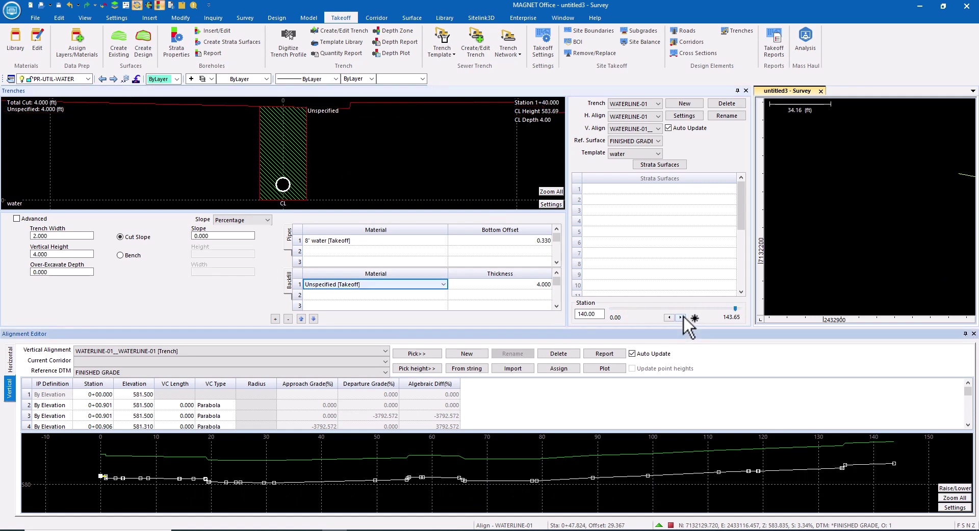
click(682, 317)
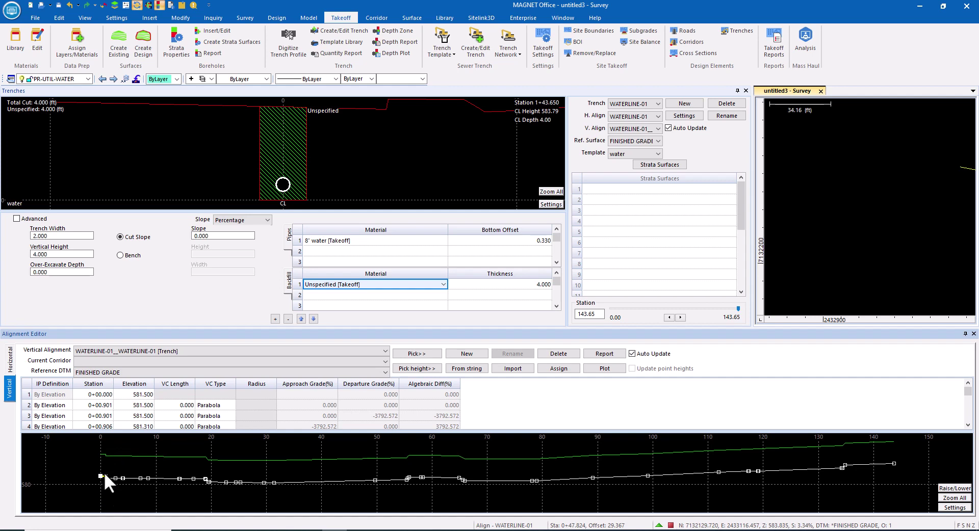
- Delete the duplicate vertical IP at station 0+00.901 in row 3 of the trench's vertical alignment
scroll(105, 476, up, 4)
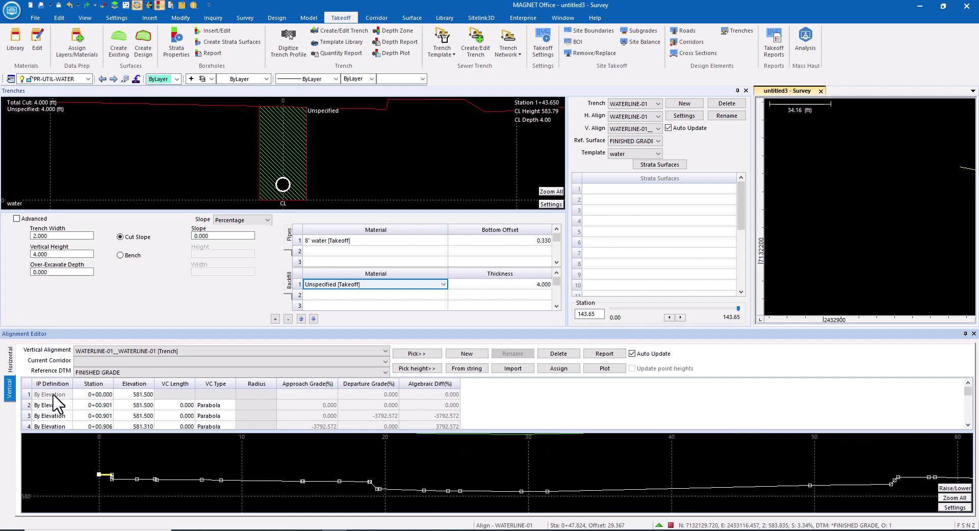
click(29, 406)
click(29, 407)
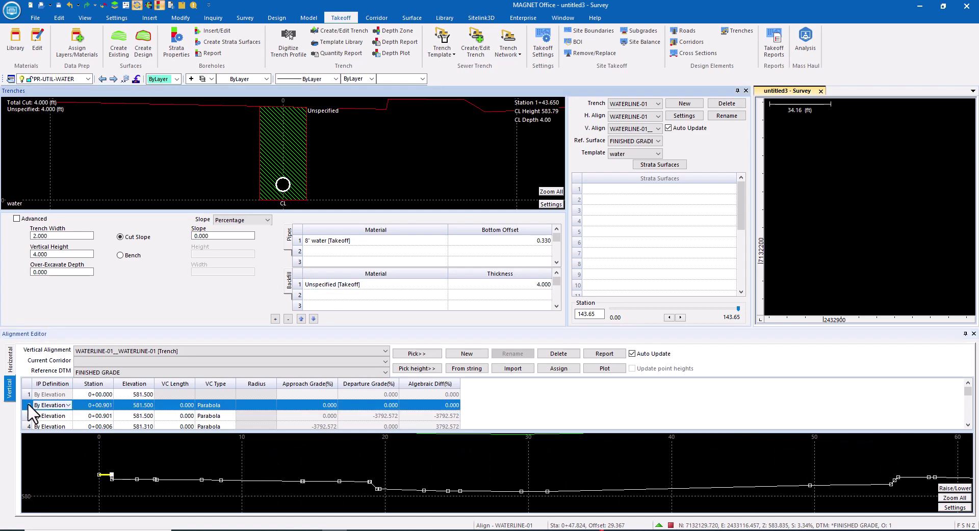
click(28, 416)
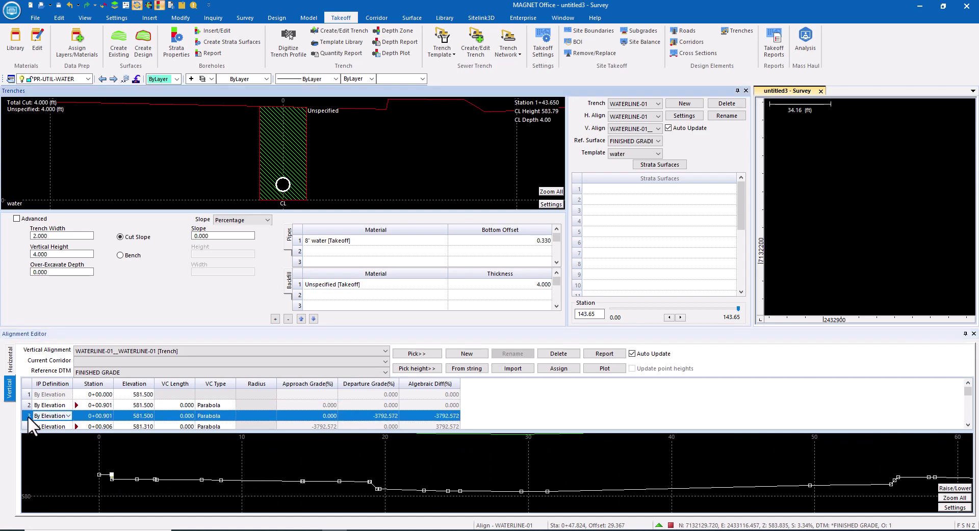
right_click(28, 415)
click(59, 452)
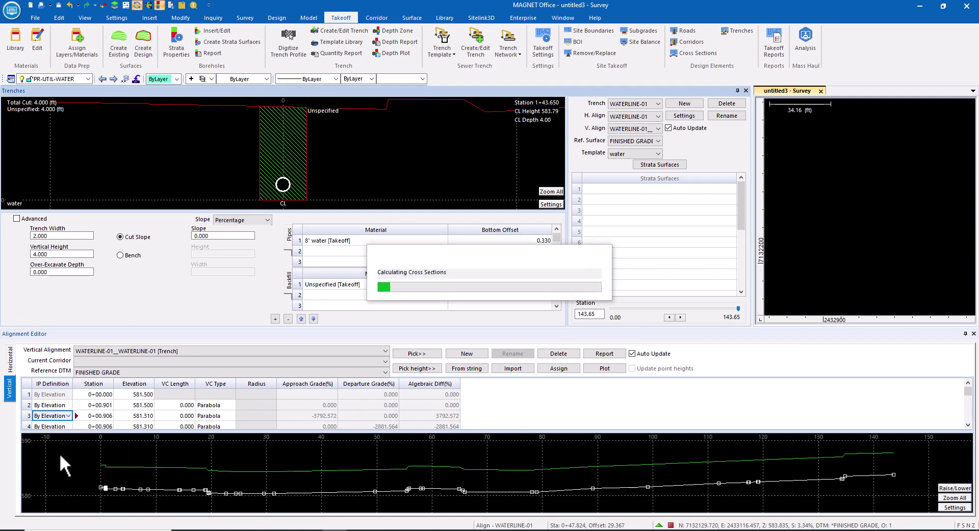
- Delete both vertical IPs at station 0+00.906 and the duplicate IP at 0+00.911 from the trench's vertical alignment
click(29, 415)
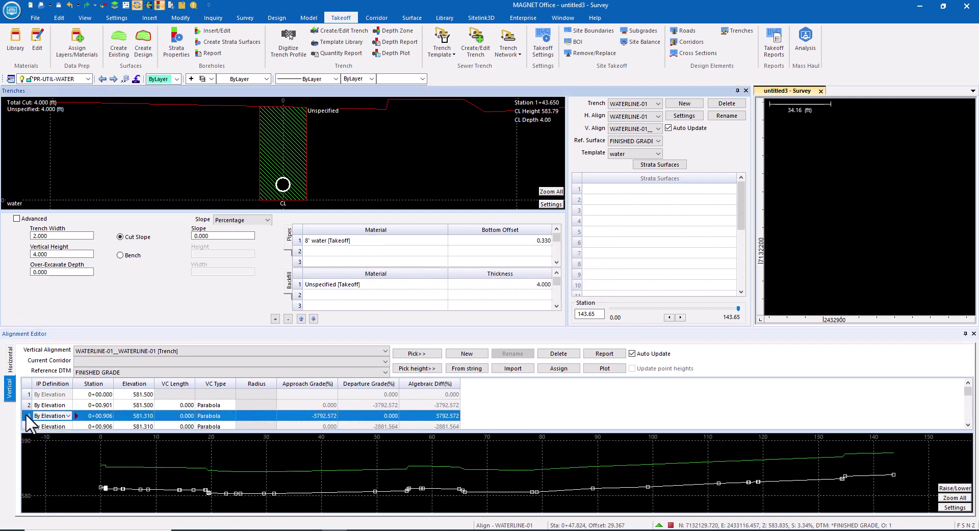
right_click(26, 415)
click(57, 456)
click(25, 416)
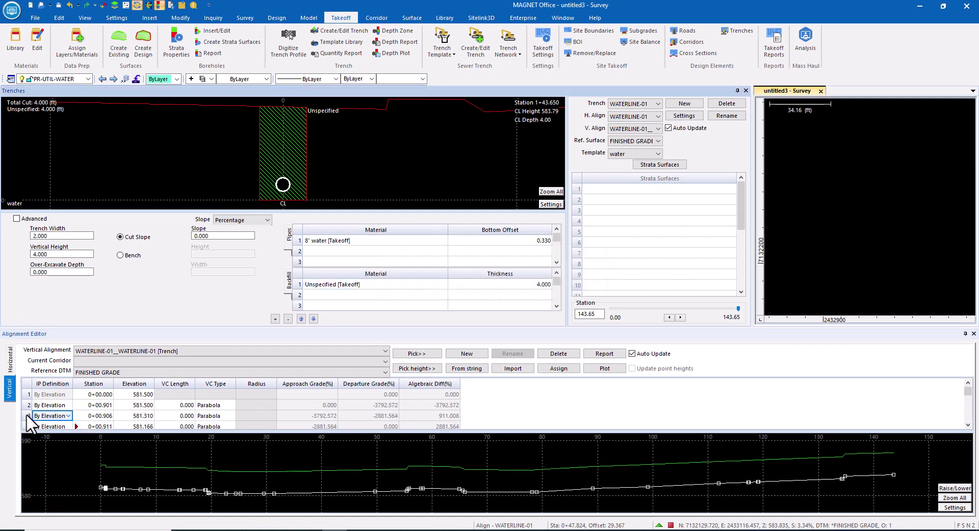
right_click(26, 415)
click(51, 455)
click(26, 414)
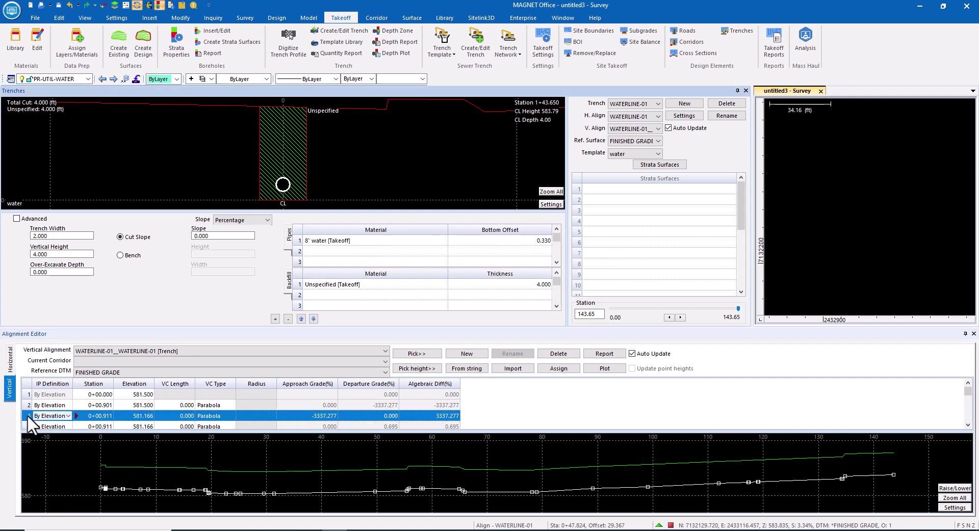
right_click(26, 415)
click(47, 455)
- Delete the vertical IPs at stations 0+00.911 and 0+02.667, keeping the one at 0+00.901
click(29, 404)
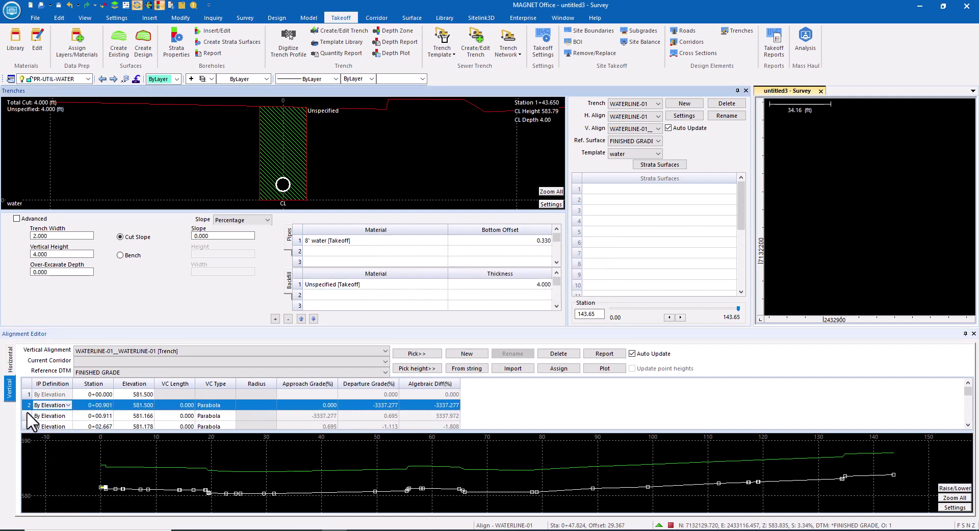
right_click(29, 405)
click(102, 395)
click(26, 414)
right_click(26, 414)
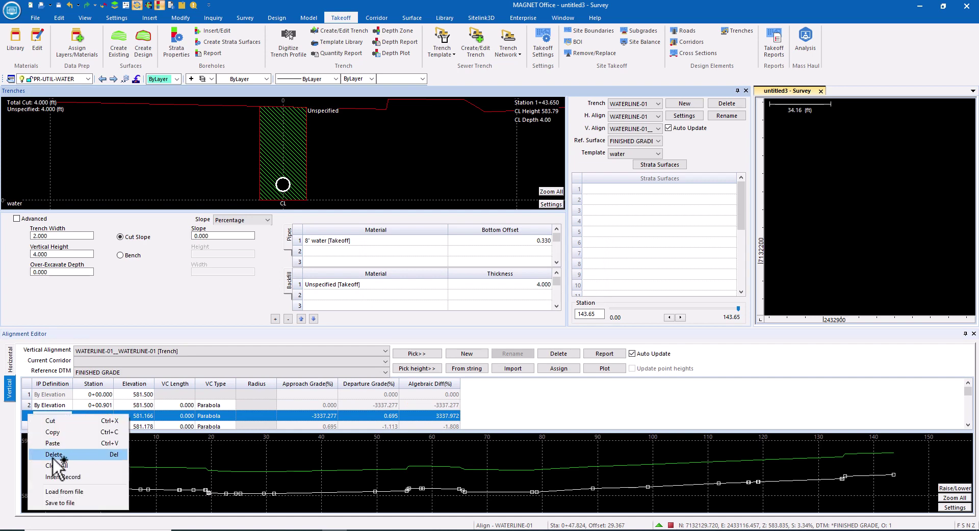
click(48, 455)
click(23, 415)
right_click(23, 415)
click(48, 456)
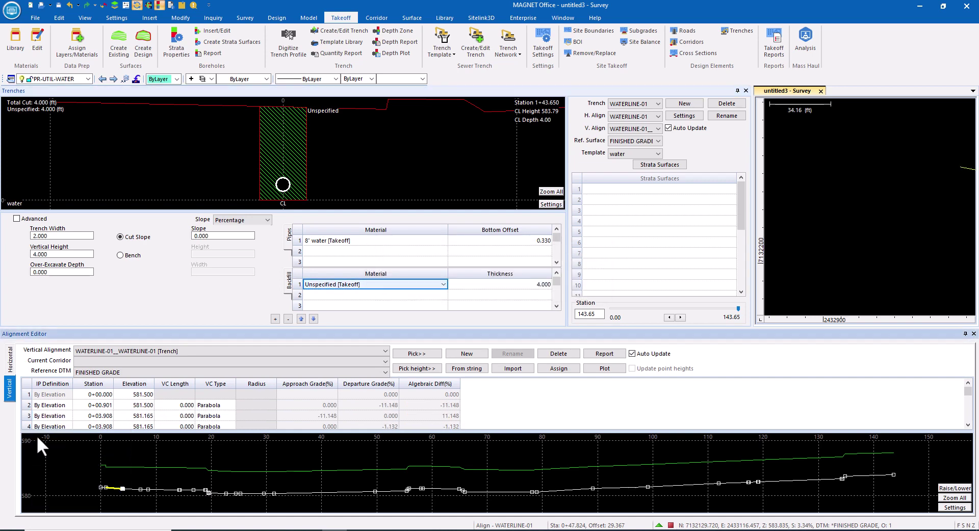
- Delete both vertical IPs at station 0+03.908 in the trench's vertical alignment
click(27, 415)
right_click(26, 415)
click(53, 455)
click(27, 416)
click(26, 415)
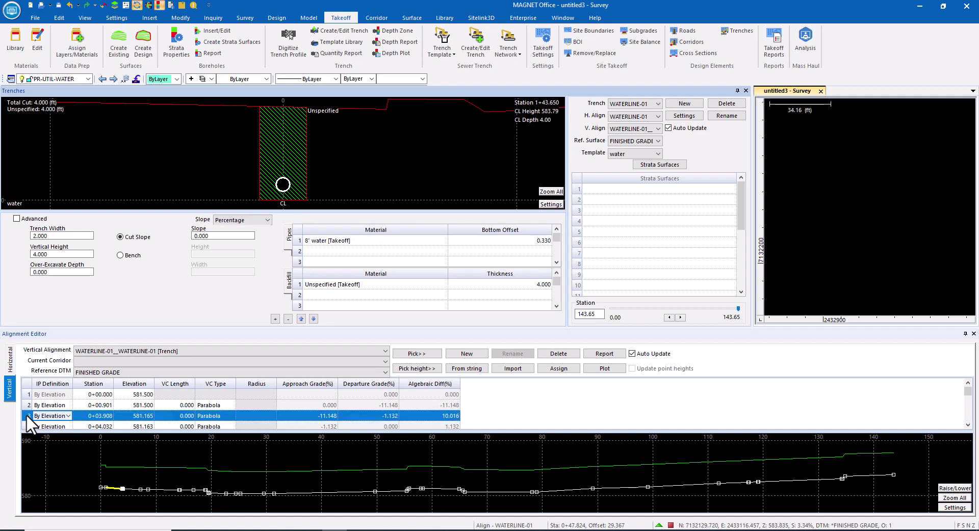
right_click(26, 414)
click(50, 452)
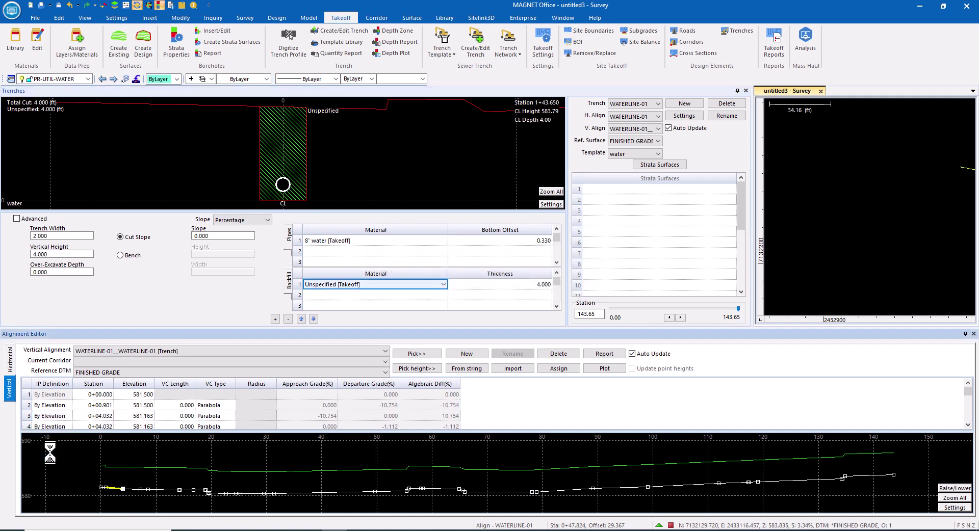
- Delete both vertical IPs at station 0+04.032 and the one at station 0+07.164
click(27, 416)
click(28, 415)
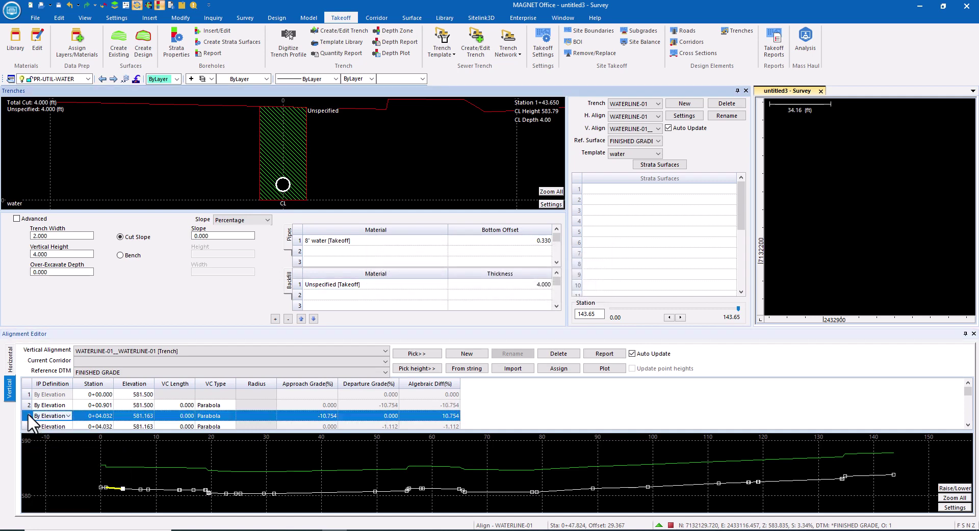
right_click(27, 413)
click(50, 451)
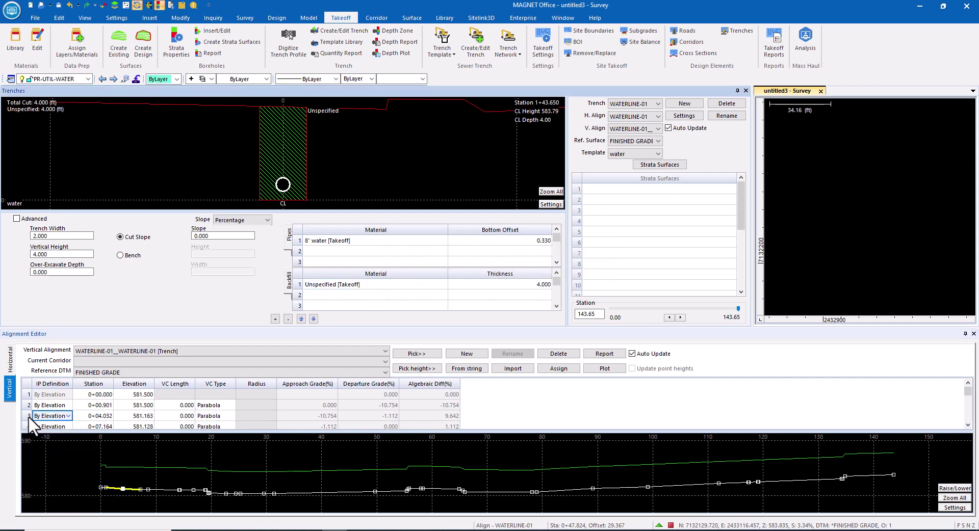
right_click(28, 415)
click(51, 453)
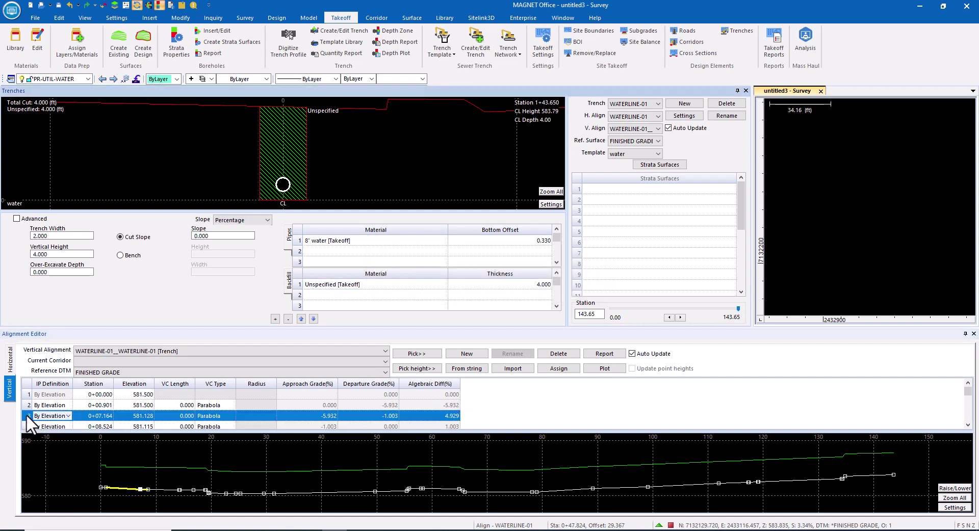
right_click(26, 414)
click(51, 454)
- Delete the vertical IPs from station 0+16.809 through 0+18.943, starting at row 8 of the vertical alignment
drag(193, 491, 205, 490)
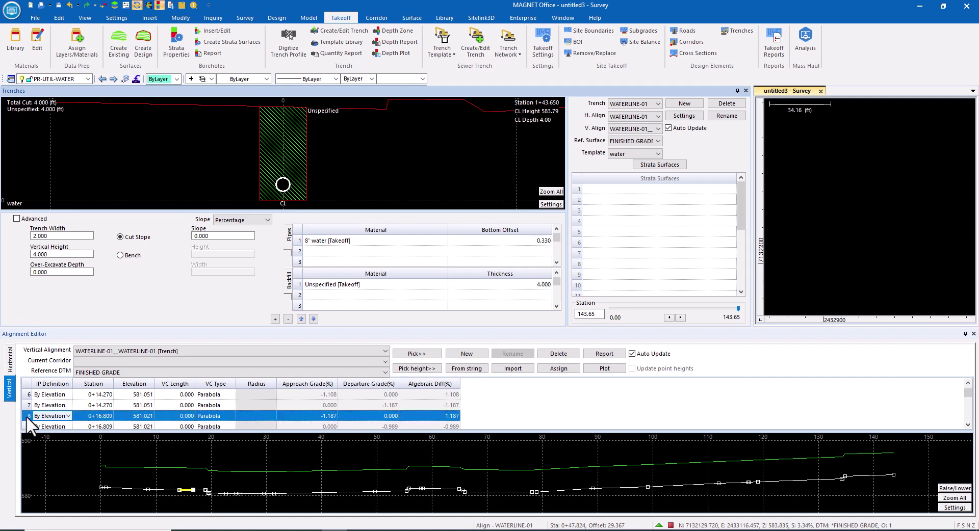
right_click(28, 416)
right_click(28, 416)
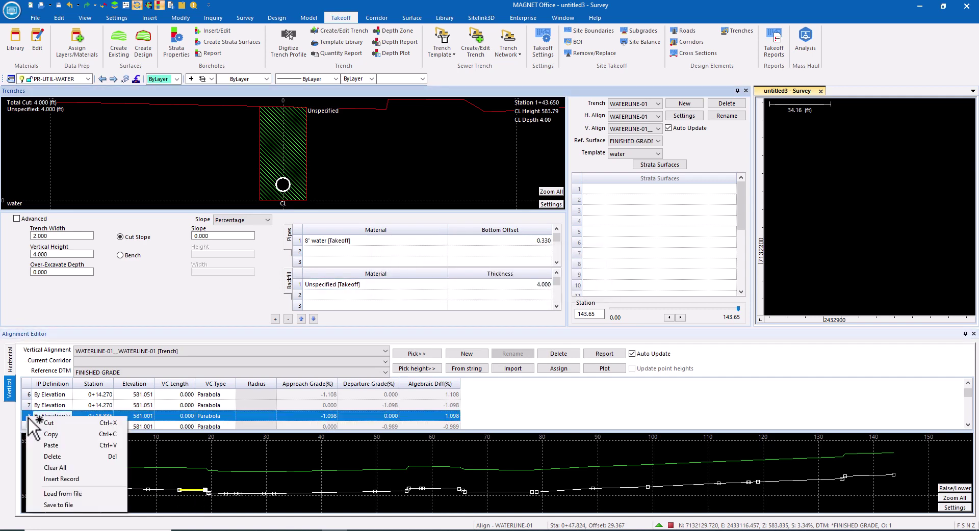
click(28, 416)
right_click(28, 416)
click(28, 415)
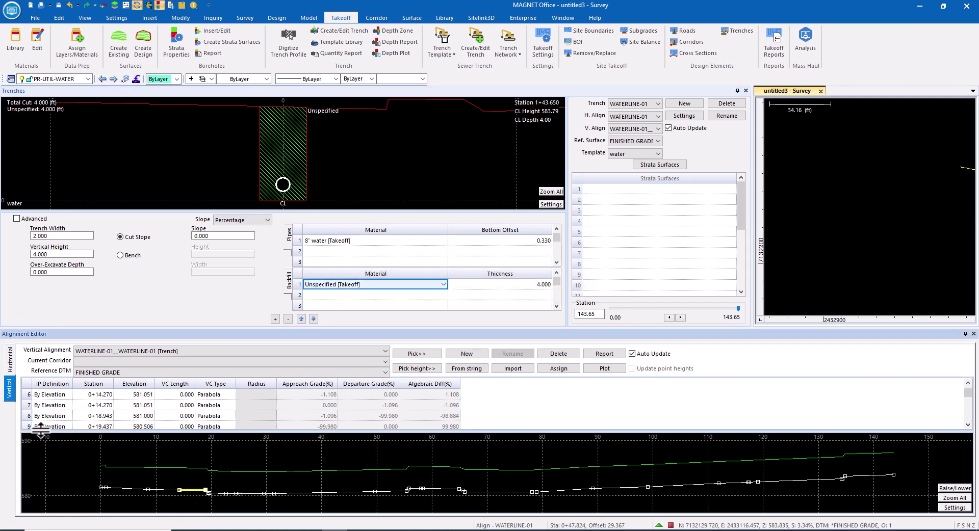
right_click(29, 415)
click(51, 450)
- Delete the duplicate vertical IP at station 0+19.437 and the IPs at station 0+19.443
click(26, 415)
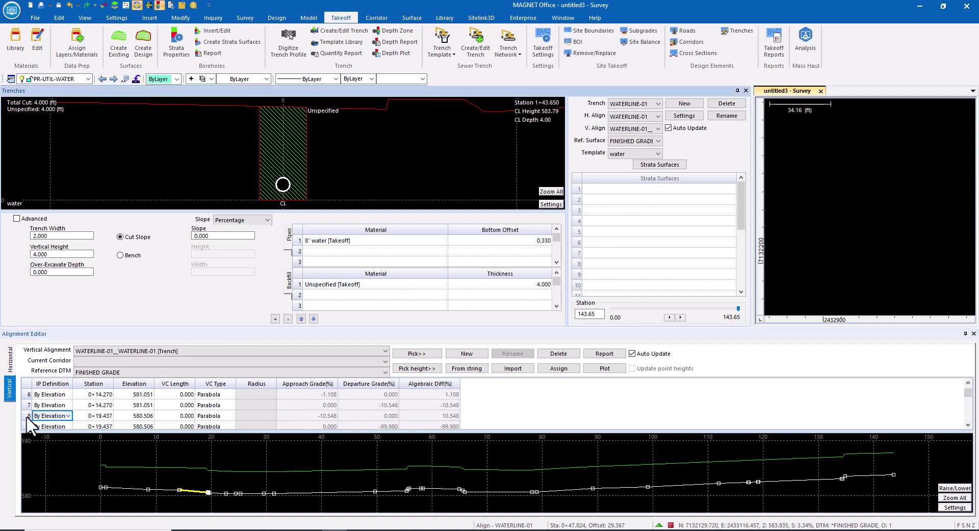
right_click(26, 415)
click(57, 456)
click(25, 414)
scroll(25, 414, down, 1)
click(26, 414)
right_click(26, 415)
click(54, 452)
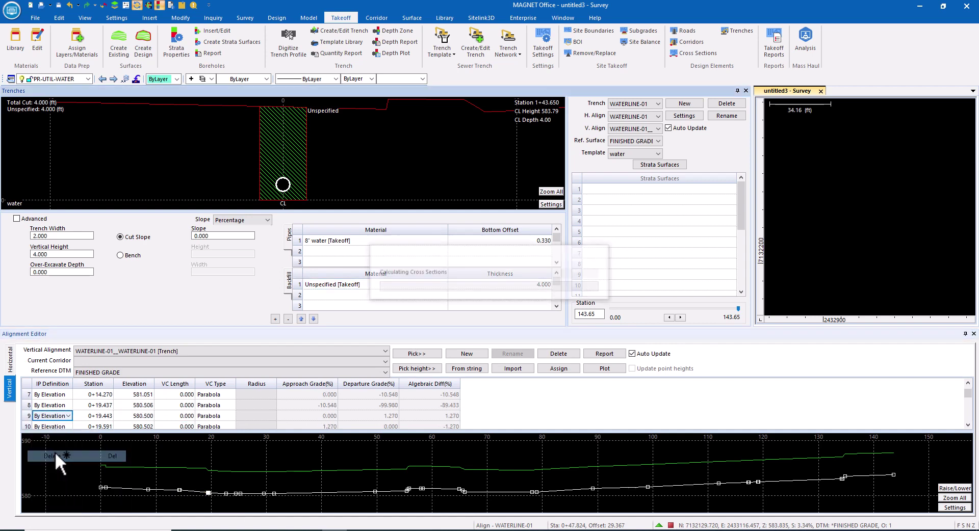
right_click(26, 414)
click(50, 454)
- Delete the duplicate vertical IPs at stations 0+19.591 and 0+24.395, along with the IP between those two stations
right_click(26, 415)
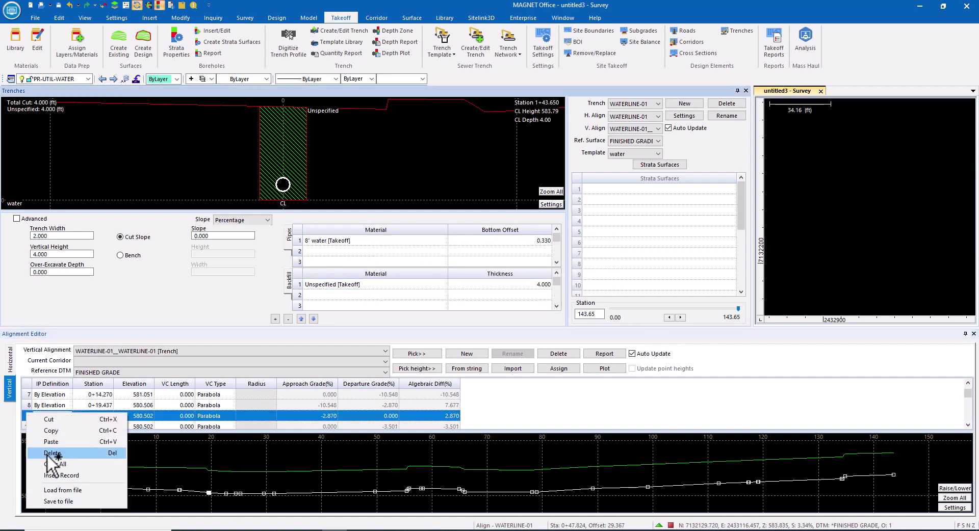
click(49, 455)
scroll(26, 415, down, 1)
click(27, 416)
right_click(28, 417)
click(55, 457)
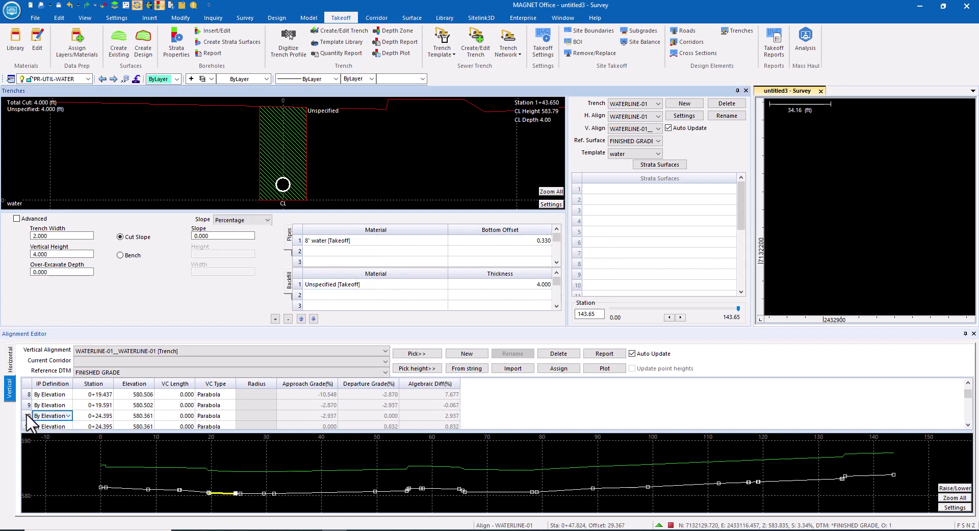
scroll(27, 424, down, 2)
right_click(26, 404)
click(48, 443)
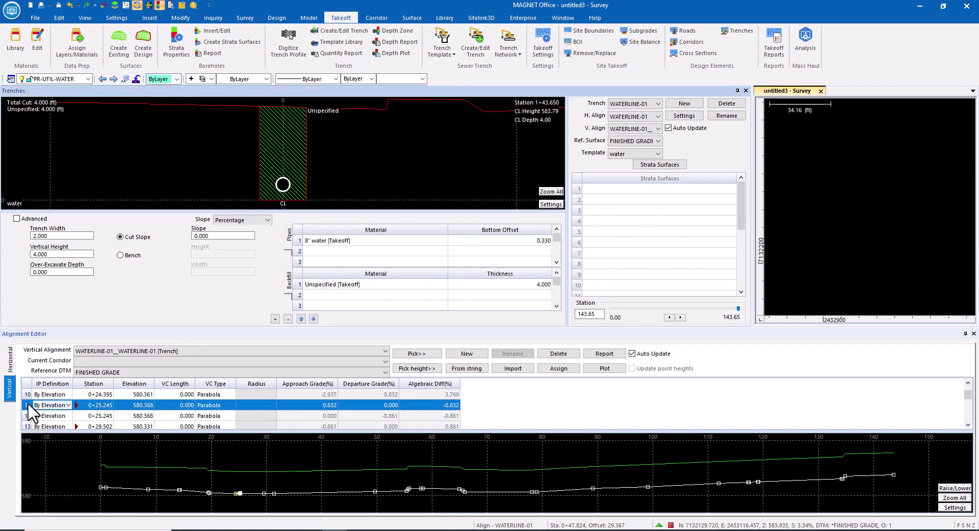
- Delete the duplicate vertical IPs at stations 0+25.245 and 0+29.502
right_click(26, 404)
click(48, 442)
click(27, 393)
click(25, 414)
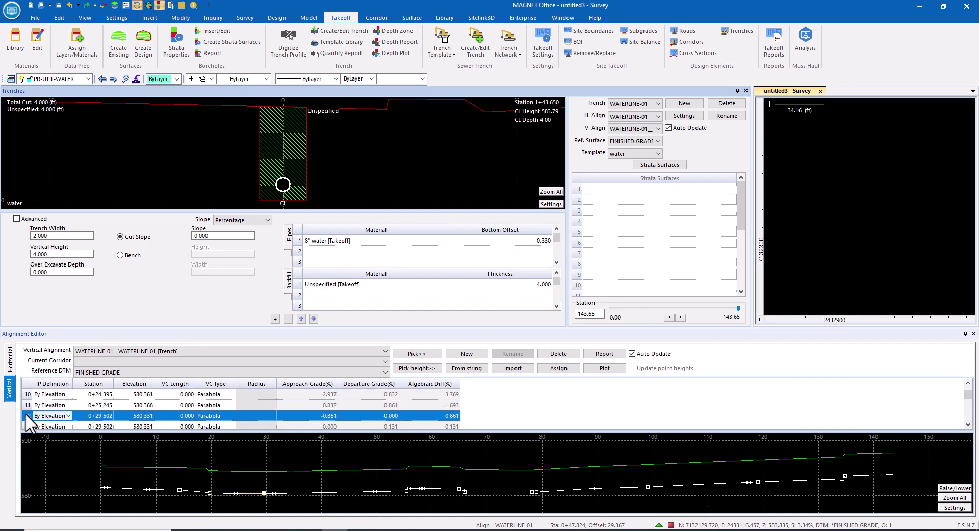
right_click(26, 413)
click(48, 454)
- Delete the remaining vertical IP at station 0+29.502 and the duplicate IP at station 0+31.336
right_click(25, 414)
click(43, 452)
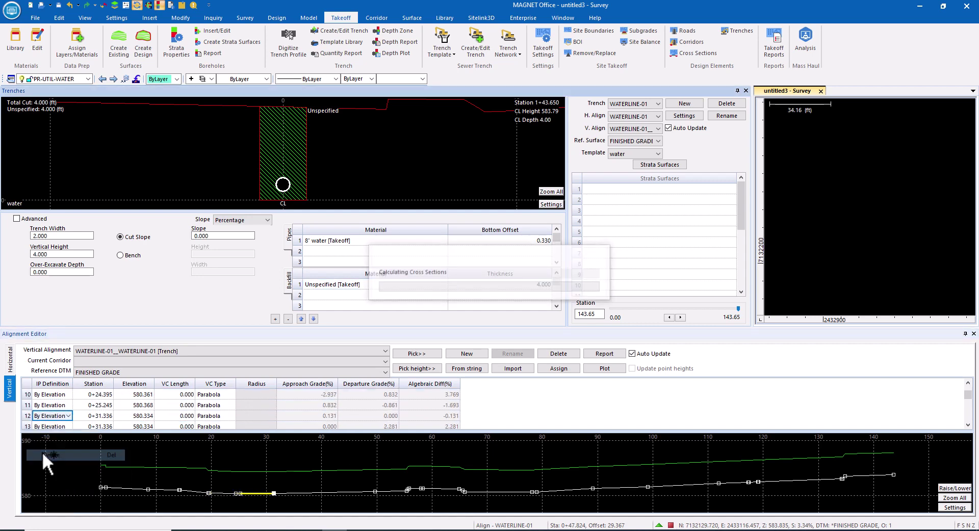
click(25, 414)
right_click(24, 414)
click(43, 453)
- Delete the vertical IPs at stations 0+55.594 and 0+55.836, just before the pair at 0+57.982
click(26, 414)
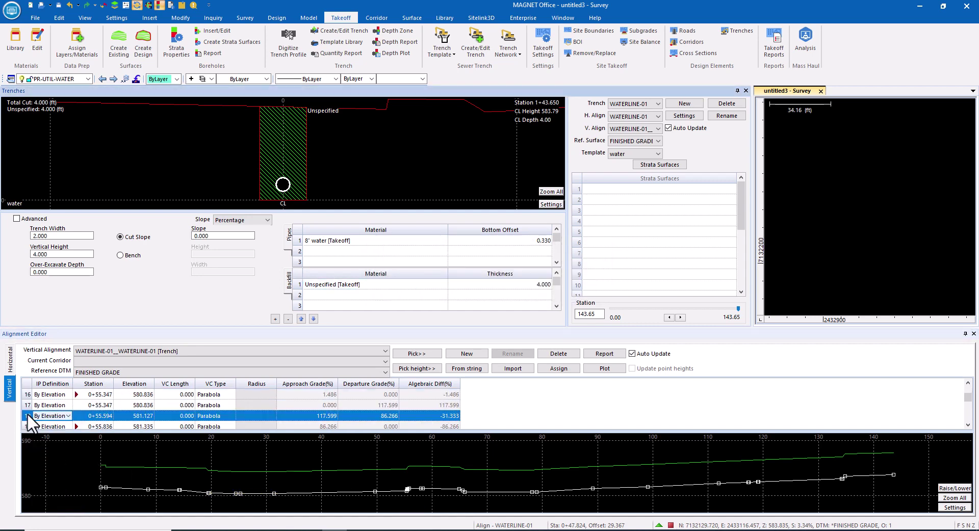
right_click(27, 414)
click(26, 414)
right_click(27, 413)
click(43, 452)
right_click(25, 415)
click(51, 451)
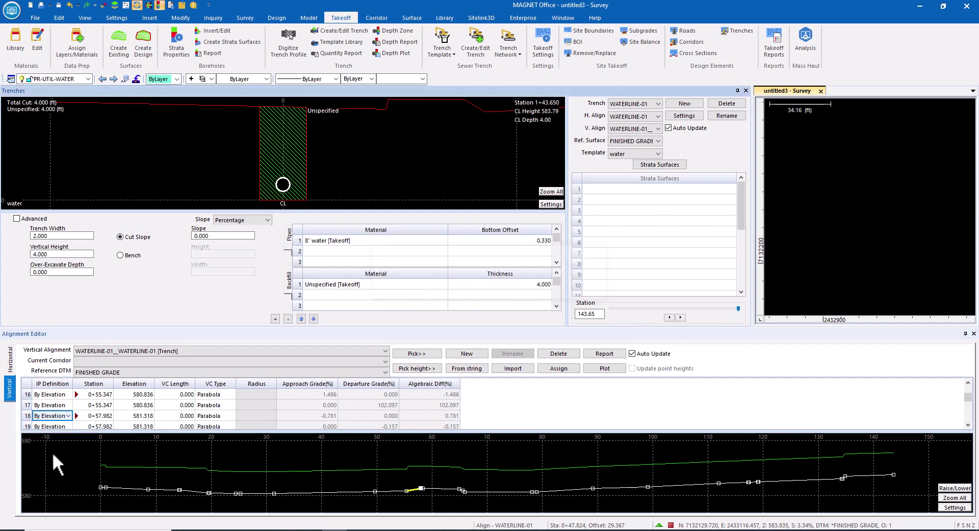
- Delete the vertical IPs from station 0+57.982 up to, but not including, the pair at station 0+65.534
click(27, 414)
right_click(26, 414)
click(27, 414)
right_click(26, 414)
click(51, 453)
click(26, 394)
shift+click(29, 412)
right_click(28, 412)
click(55, 451)
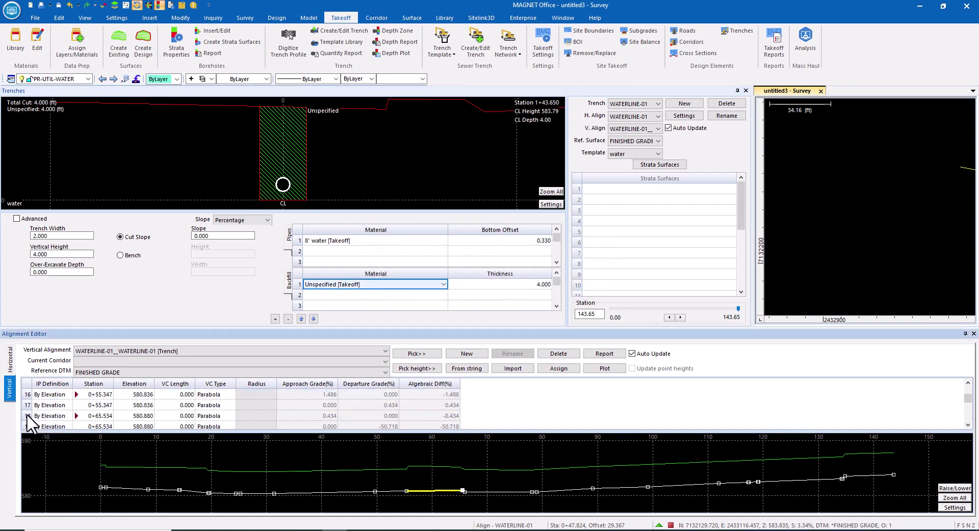
- Delete both vertical IPs at station 0+65.534 in the trench's vertical alignment
click(27, 414)
right_click(26, 414)
click(54, 452)
right_click(27, 414)
click(57, 455)
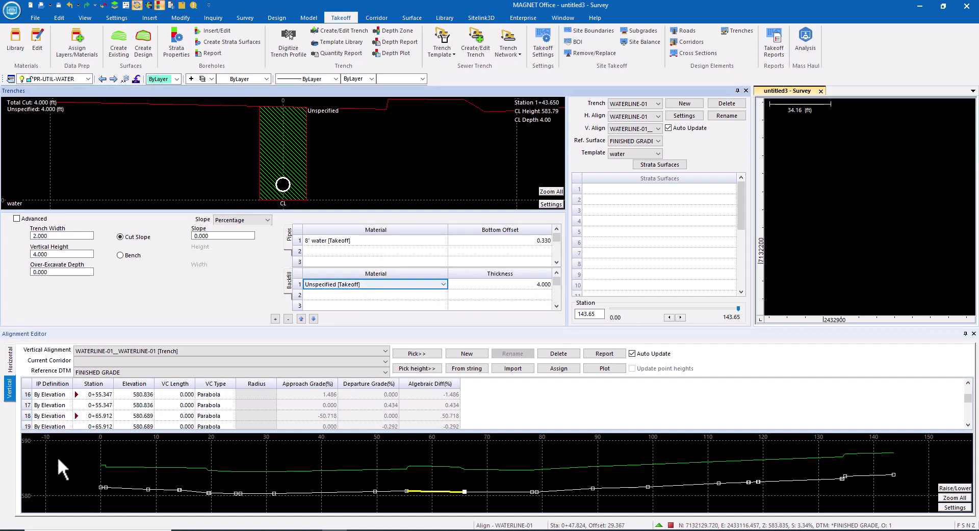
- Delete both vertical IPs at station 0+78.074 and the duplicate IP at station 0+78.978
click(29, 407)
shift+click(25, 414)
right_click(25, 414)
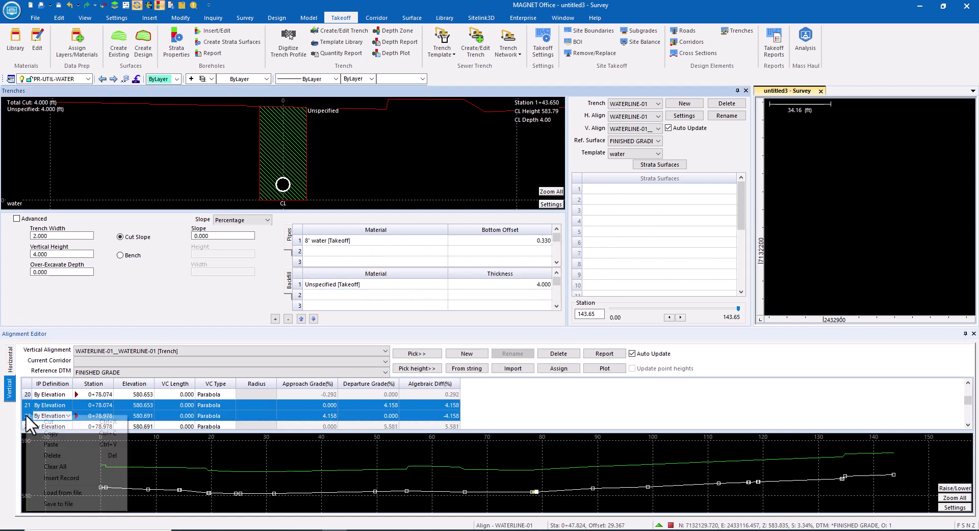
click(51, 453)
click(27, 395)
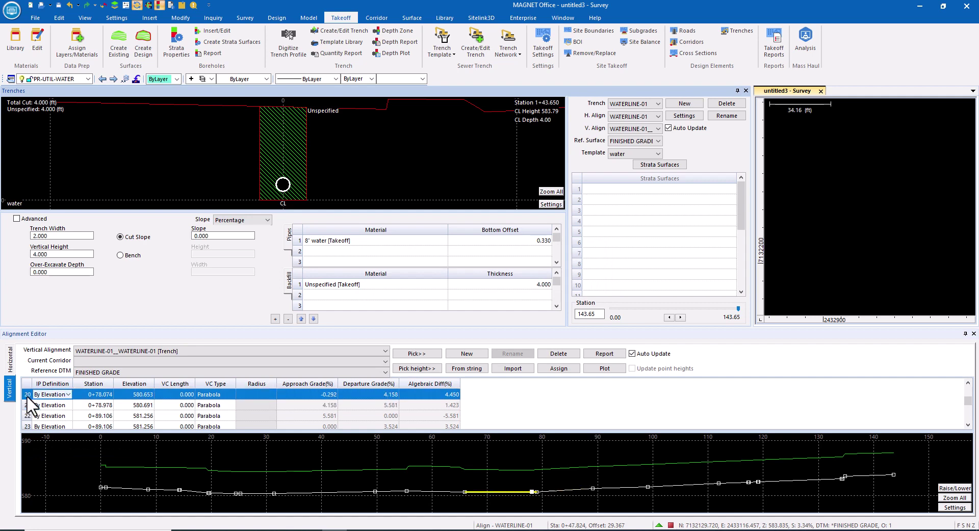
right_click(27, 396)
click(51, 435)
- Delete the duplicate vertical IPs at stations 1+17.243 and 1+11.959
click(27, 405)
right_click(26, 405)
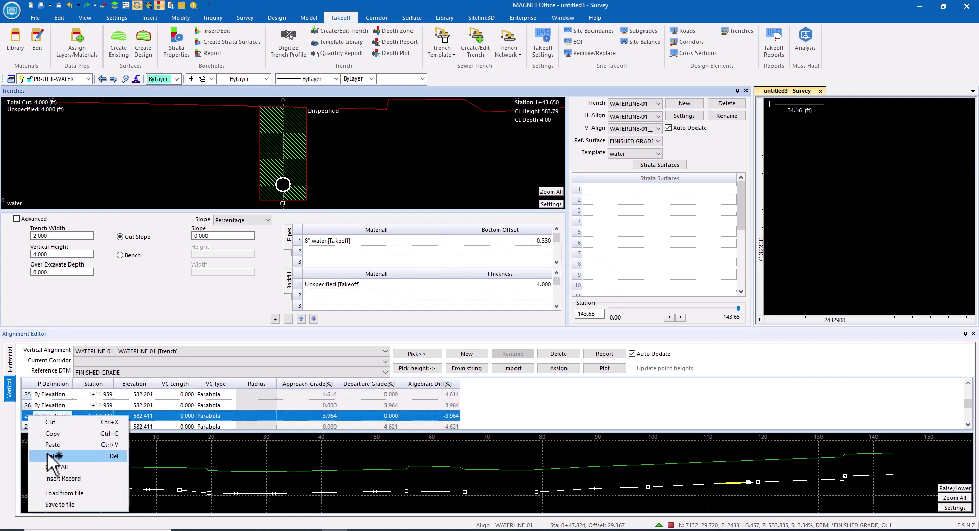
click(51, 444)
click(28, 405)
right_click(27, 405)
click(51, 445)
- Delete the remaining vertical IP at station 1+17.243 and the duplicate IP at station 1+17.371
click(27, 405)
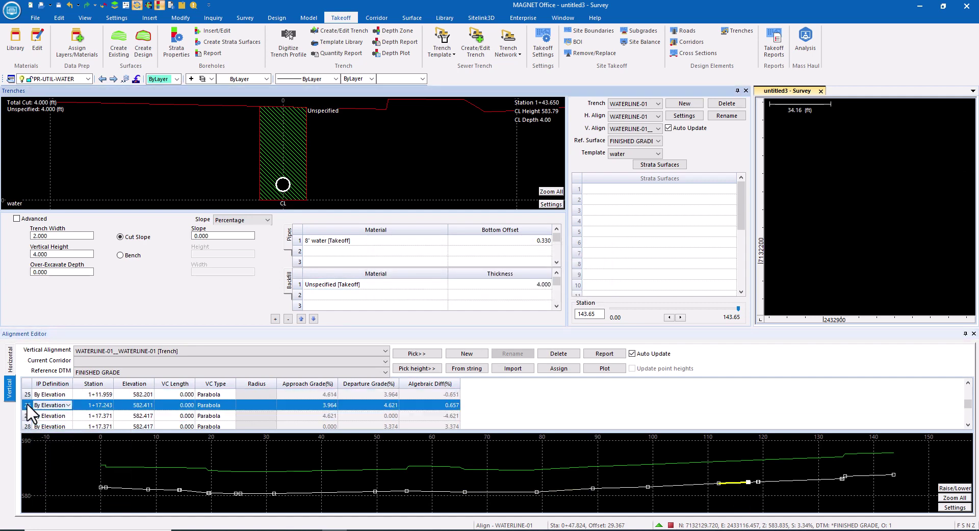
right_click(27, 405)
click(51, 445)
click(27, 405)
right_click(26, 405)
click(51, 445)
- Delete the vertical IPs from station 1+19.072 up to, but not including, the pair at station 1+19.120
click(26, 416)
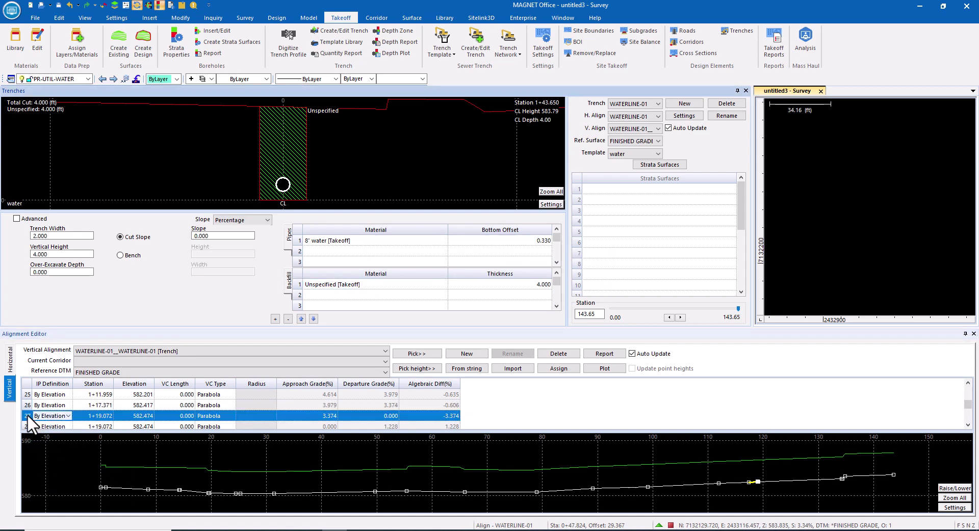
right_click(27, 416)
click(51, 455)
click(27, 416)
right_click(26, 415)
click(51, 455)
click(26, 416)
right_click(26, 416)
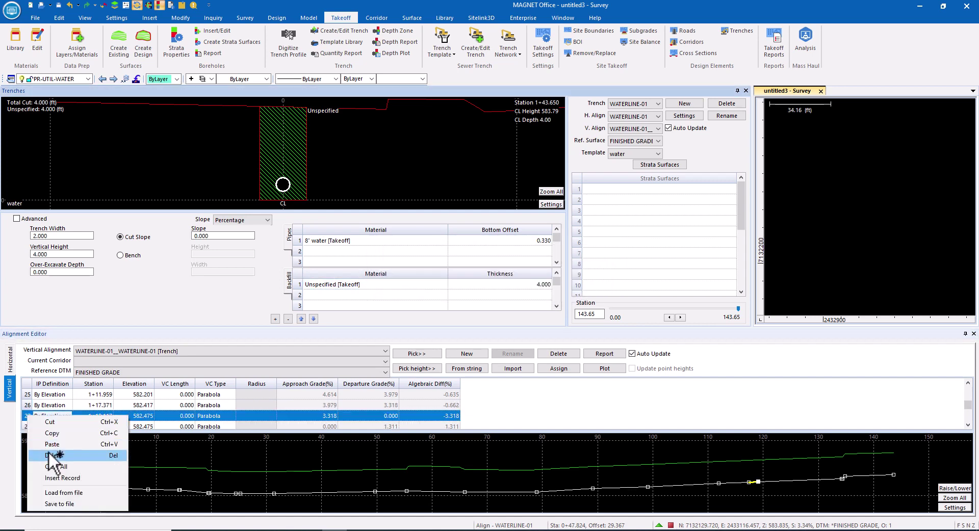
click(51, 455)
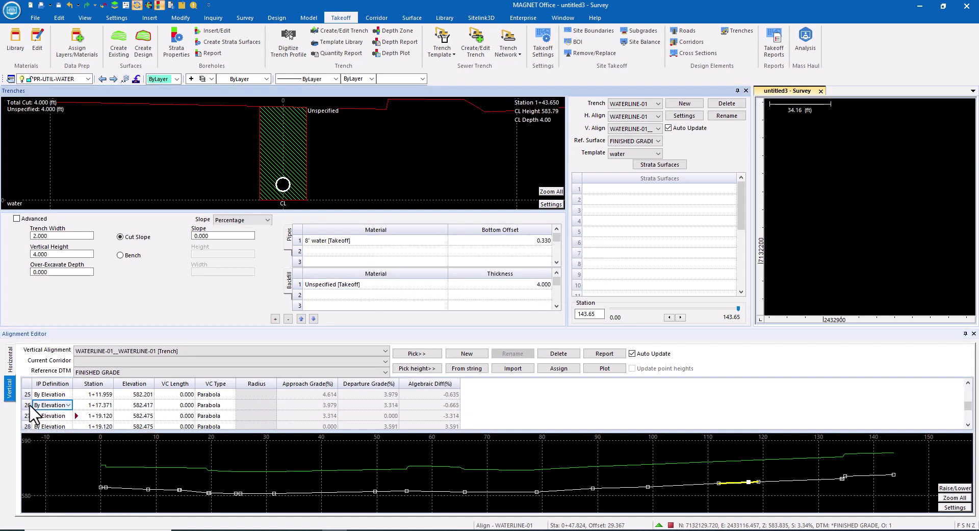
- Delete the vertical IP at station 1+17.371 and the duplicate IPs at stations 1+19.120 and 1+34.203
click(29, 393)
right_click(28, 408)
click(51, 455)
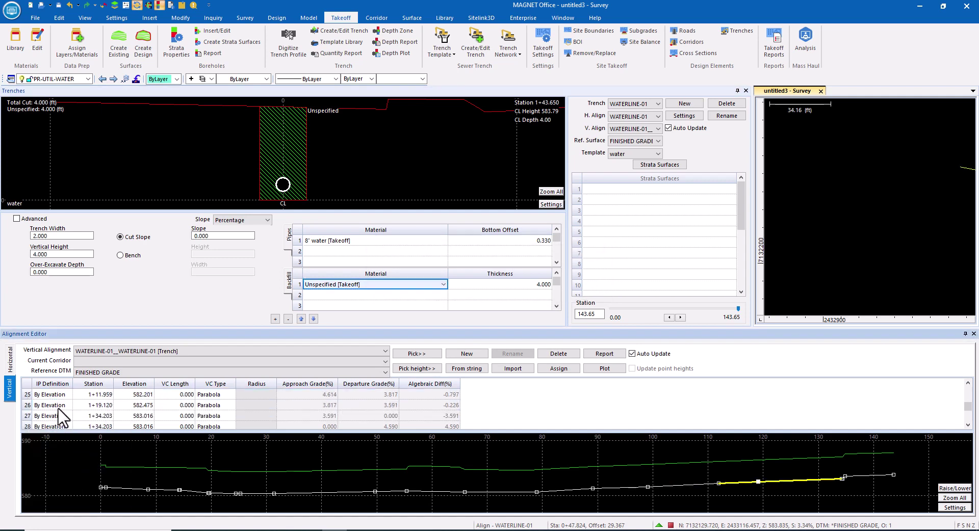
drag(29, 426, 29, 424)
right_click(28, 424)
click(51, 456)
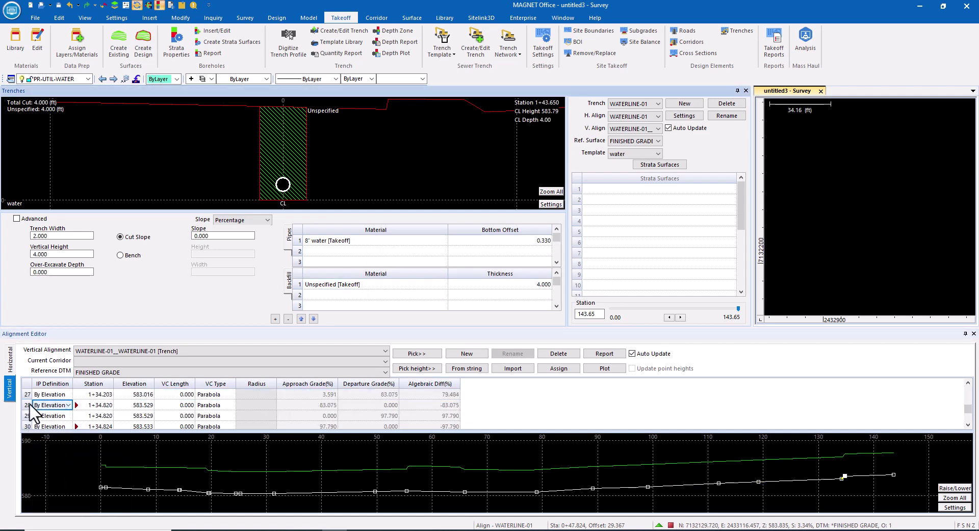
- Delete all vertical IPs at stations 1+34.820 and 1+34.824
right_click(29, 417)
click(53, 457)
click(28, 405)
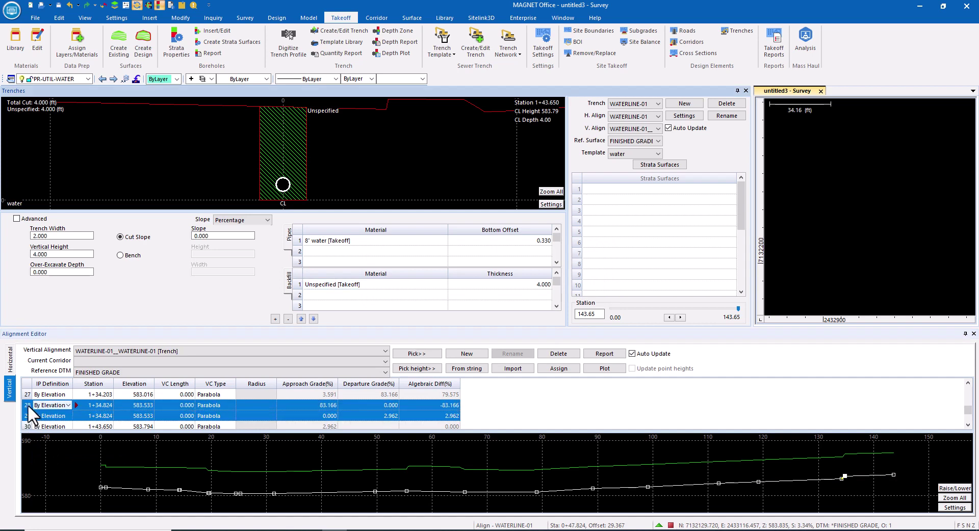
right_click(27, 405)
click(47, 444)
- Delete the vertical IPs at stations 0+24.395 and 0+19.437, and the one just after station 0+00.000
scroll(77, 407, up, 6)
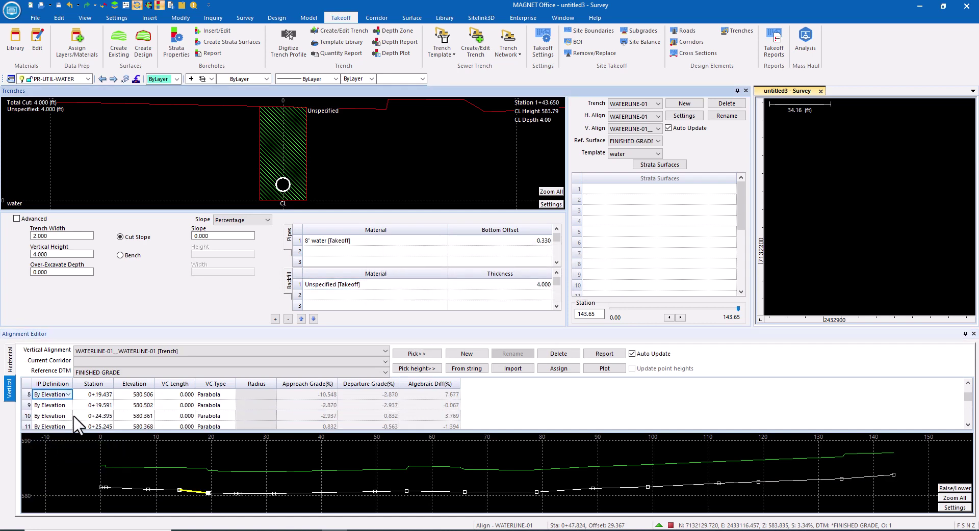
click(26, 402)
right_click(28, 395)
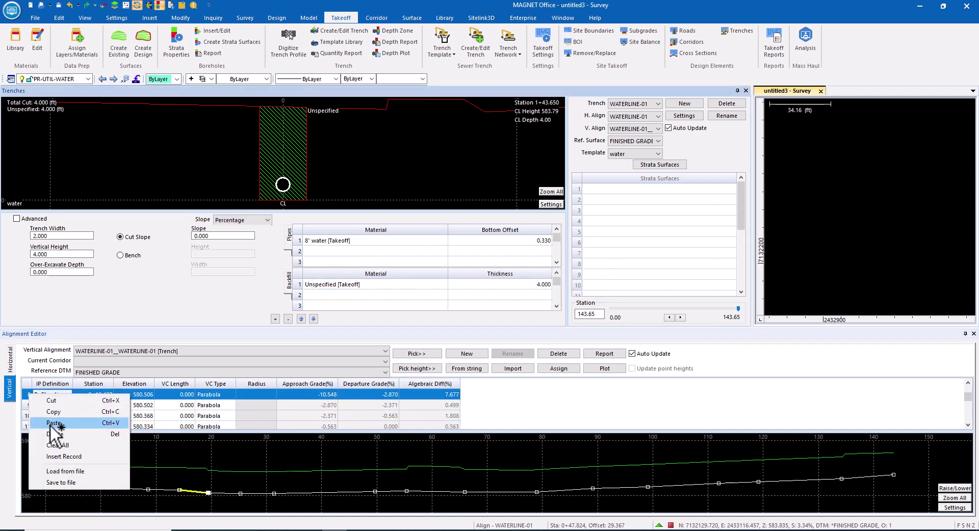
click(48, 432)
right_click(29, 405)
click(48, 443)
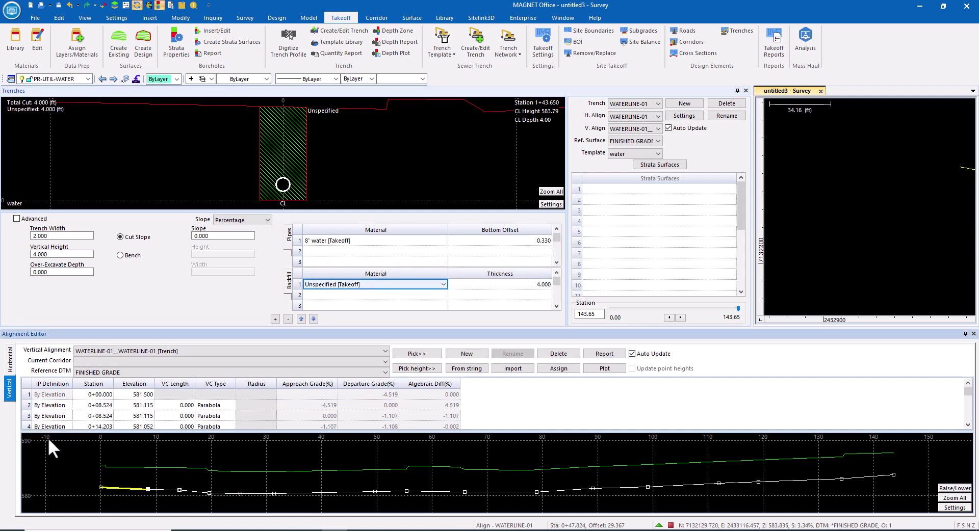
- Delete the duplicate vertical IP at station 0+08.524 and both IPs at station 0+14.270
right_click(29, 406)
click(45, 442)
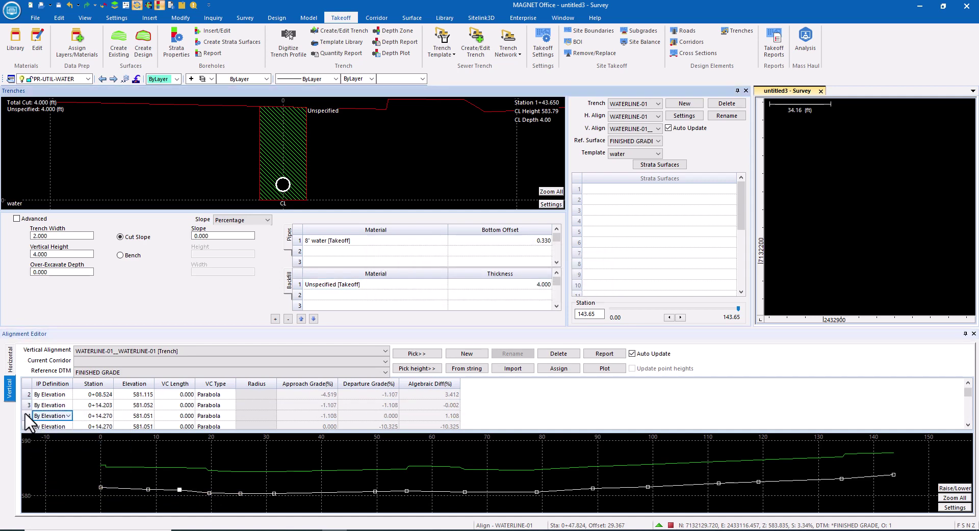
right_click(29, 415)
click(48, 453)
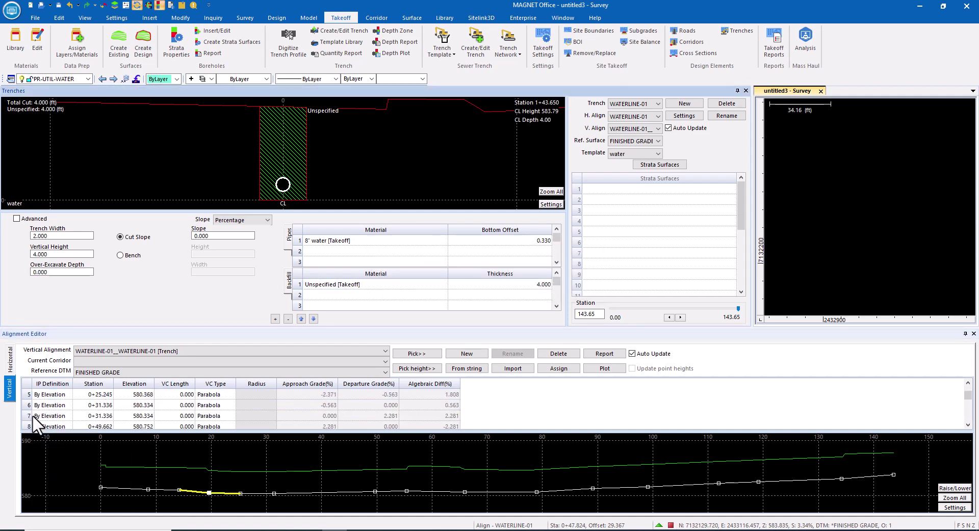
- Delete the duplicate vertical IPs at stations 0+31.336, 0+49.662 and 0+55.347
right_click(28, 415)
click(48, 452)
right_click(26, 414)
click(48, 453)
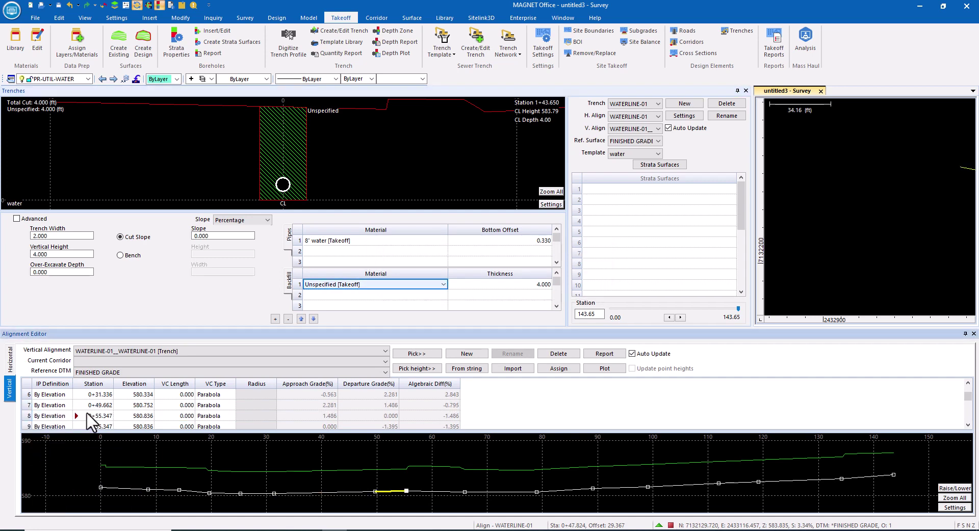
right_click(27, 414)
click(51, 454)
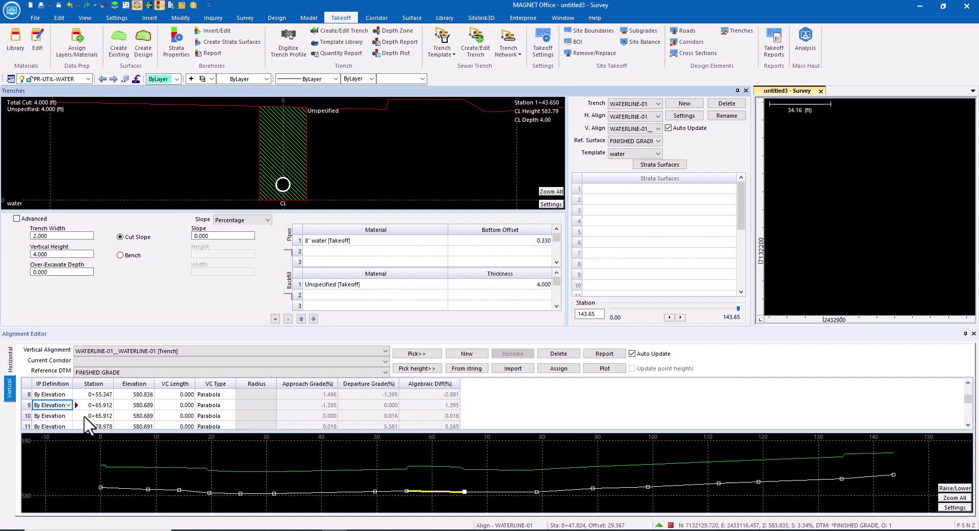
- Delete the duplicate vertical IP at station 0+65.912 and the IPs at station 0+78.978
right_click(27, 414)
click(52, 454)
right_click(27, 406)
click(54, 444)
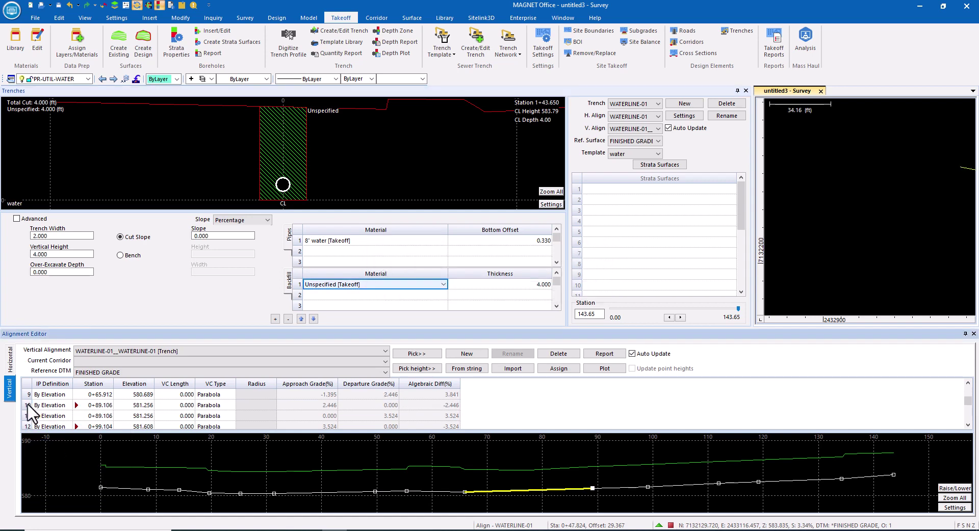
- Delete the duplicate vertical IPs at stations 0+89.106 and 0+99.104
right_click(26, 415)
click(44, 454)
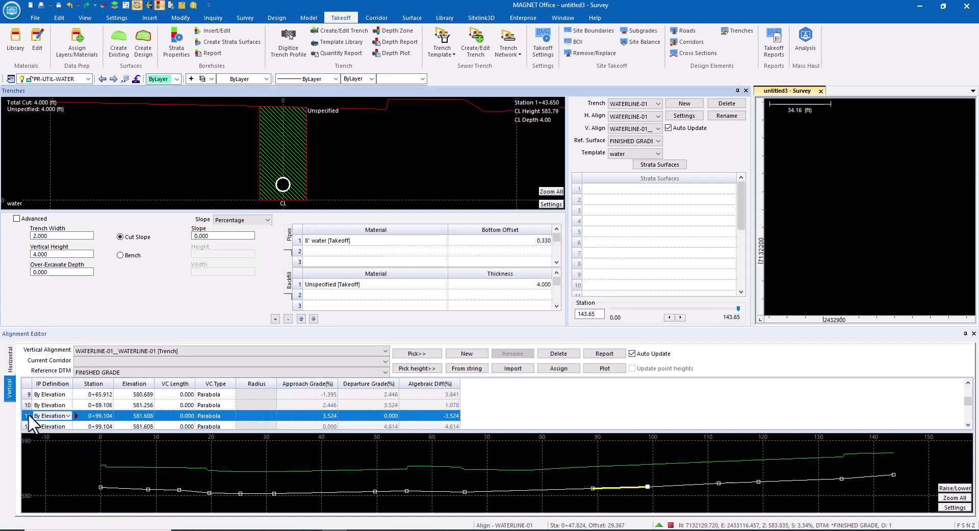
right_click(27, 415)
click(53, 455)
- Delete the remaining vertical IPs at stations 0+89.106 and 1+11.959
right_click(26, 404)
click(54, 445)
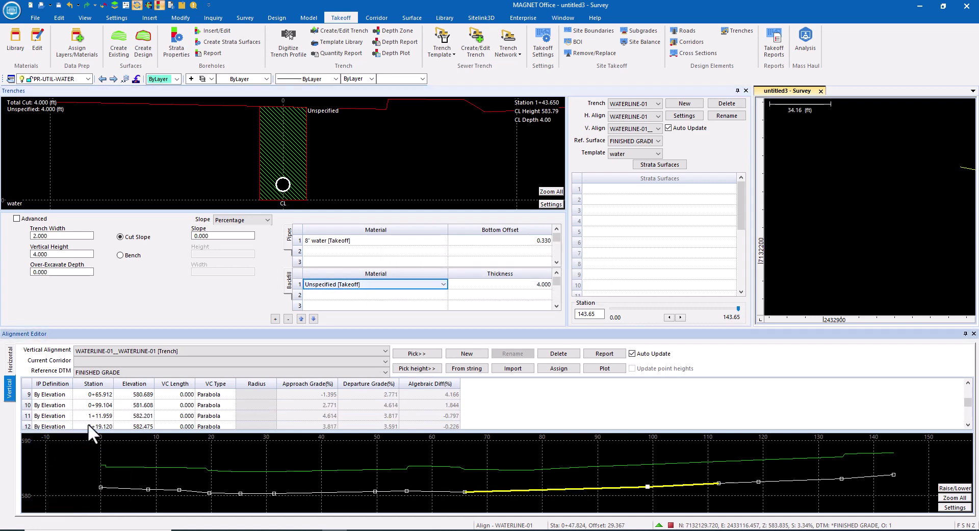
right_click(25, 413)
click(53, 452)
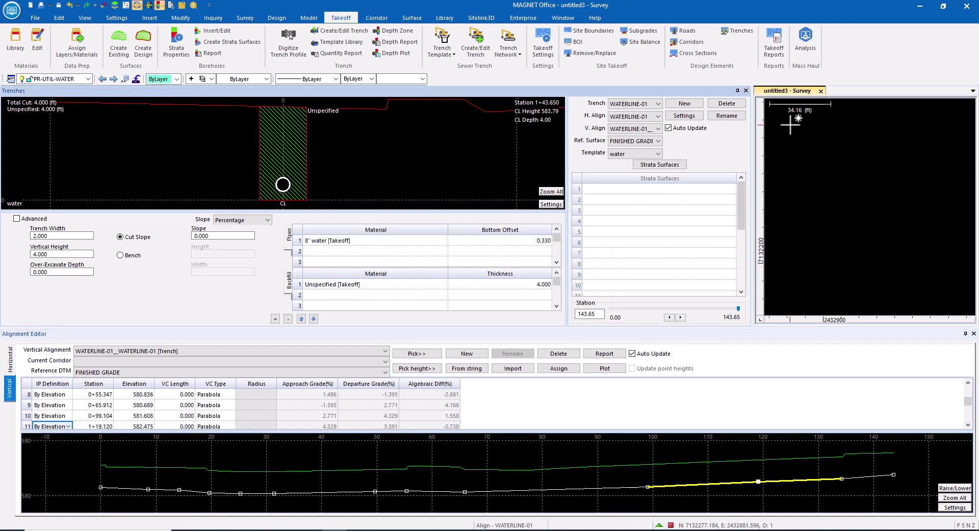
- Close the trench and alignment editors and inspect the trench along the water line in plan view
click(746, 91)
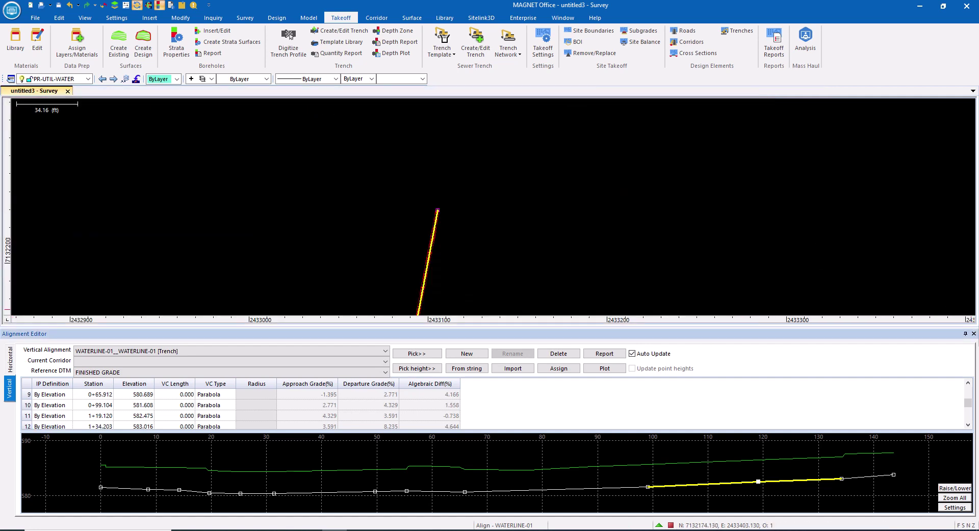
click(973, 334)
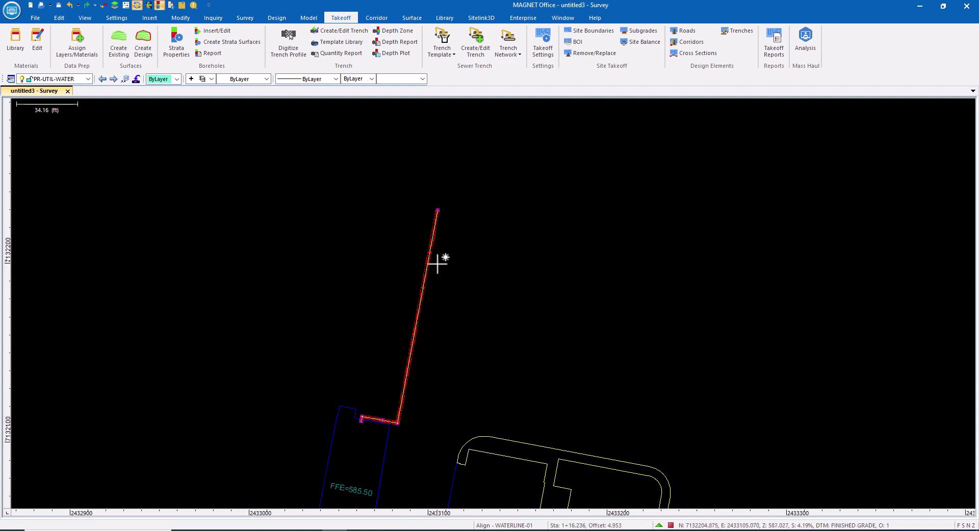
scroll(361, 422, up, 3)
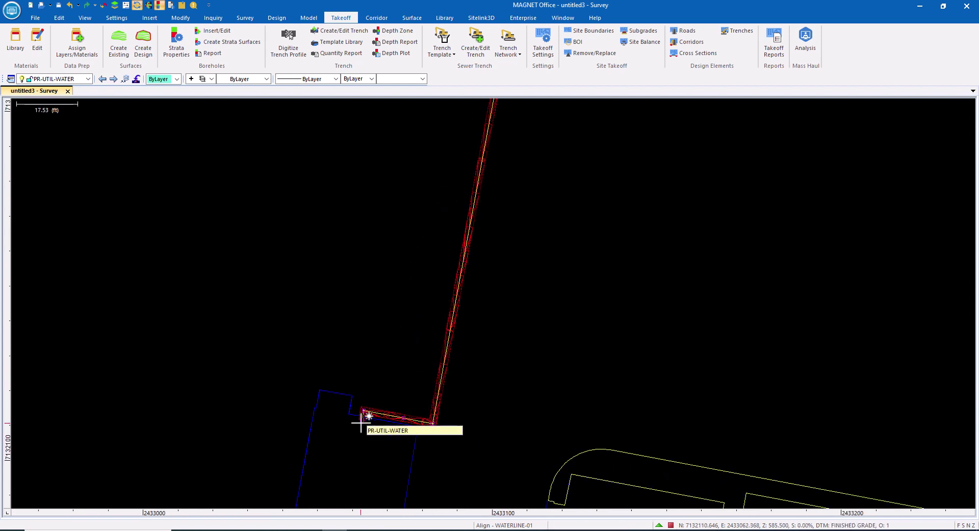
mouse_move(487, 151)
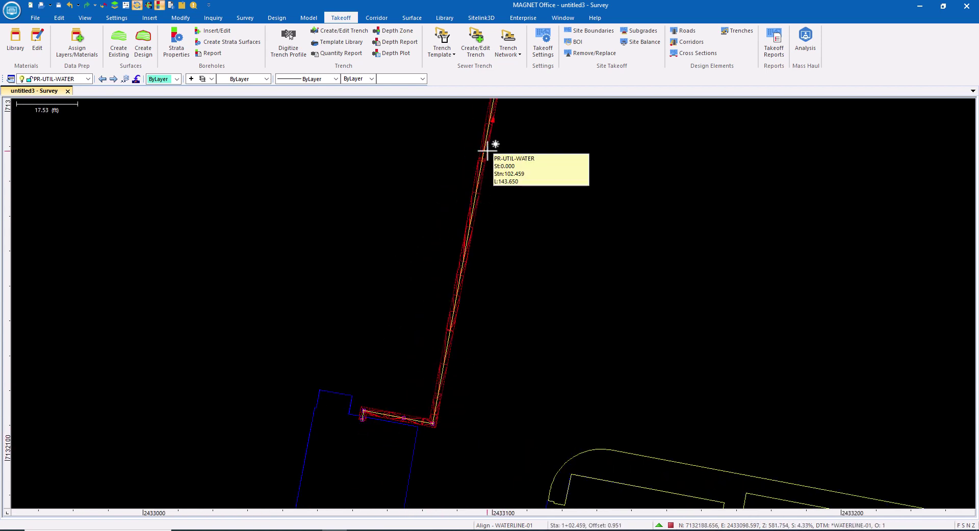
- Generate the trench quantity report for WATERLINE-01's complete design, check the backfill volume and pipe length, and close the report
click(341, 52)
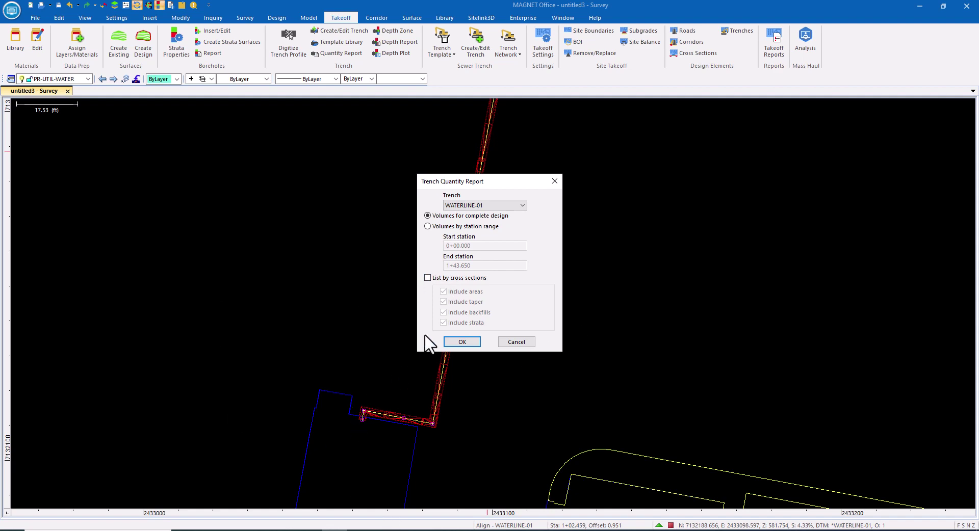
click(462, 341)
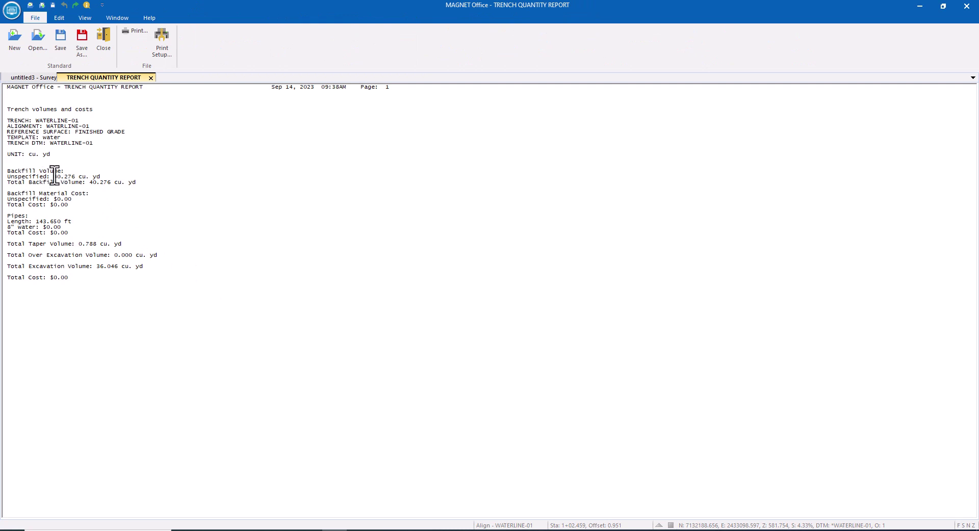
drag(54, 176, 116, 180)
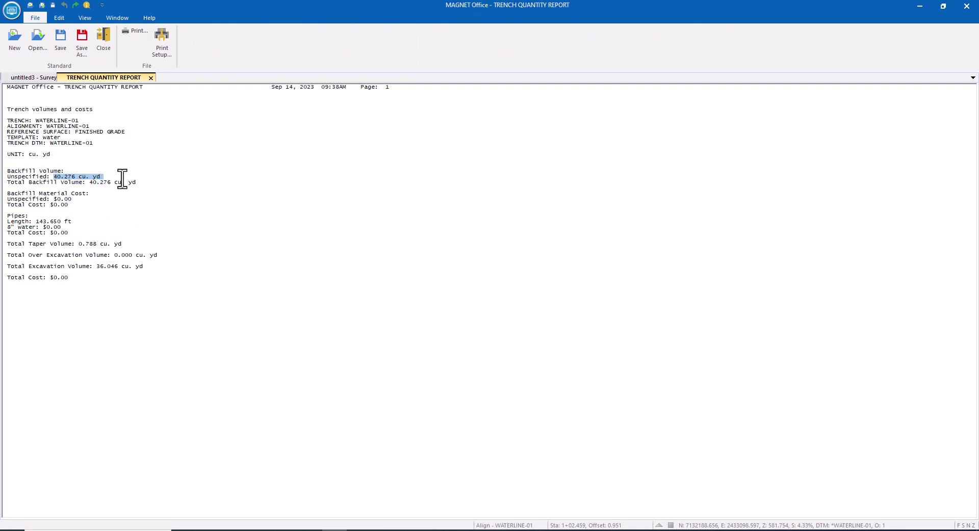
drag(36, 222, 62, 222)
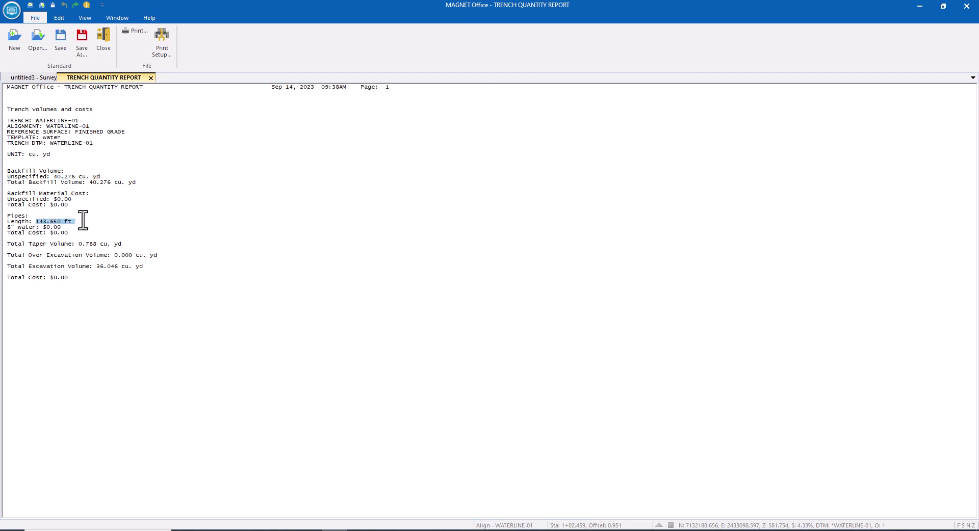
click(151, 77)
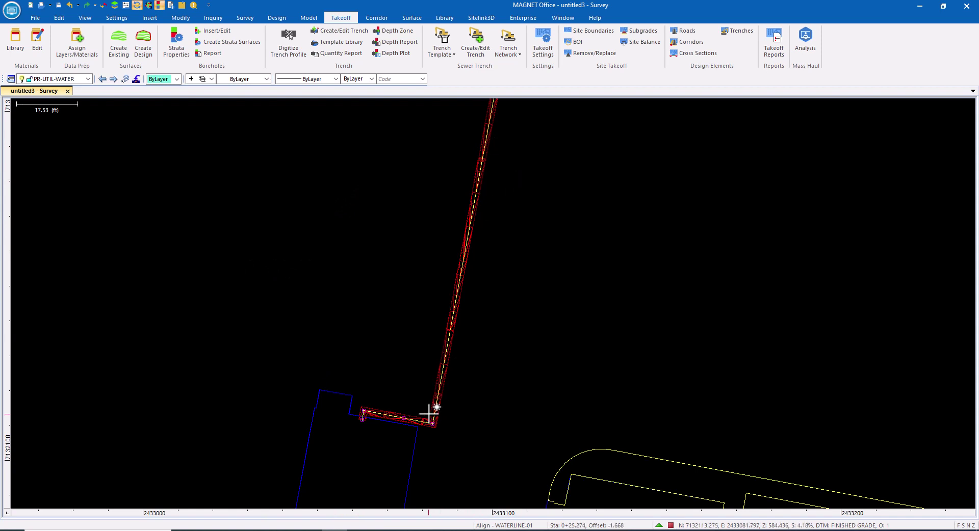
- Reopen trench WATERLINE-01 for editing to review its template and vertical alignment, and close both editors
click(349, 29)
click(533, 175)
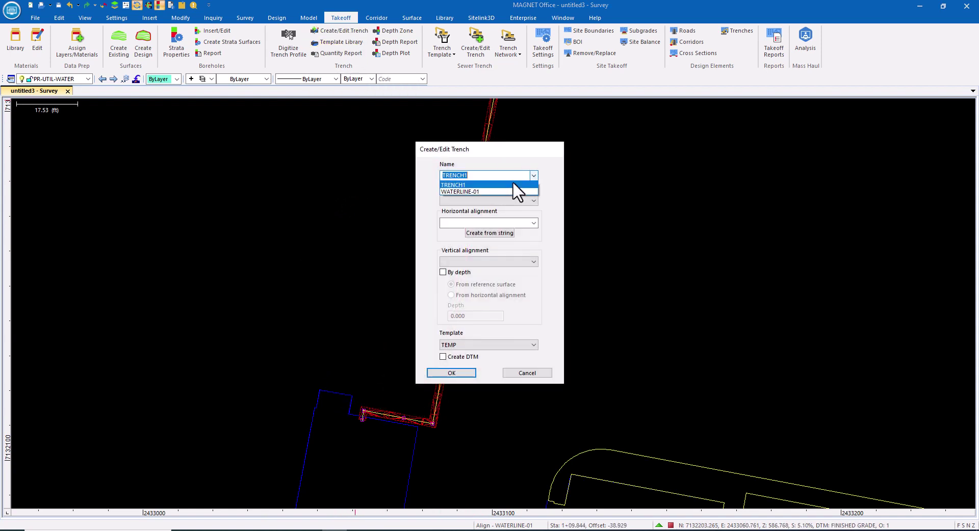
click(472, 188)
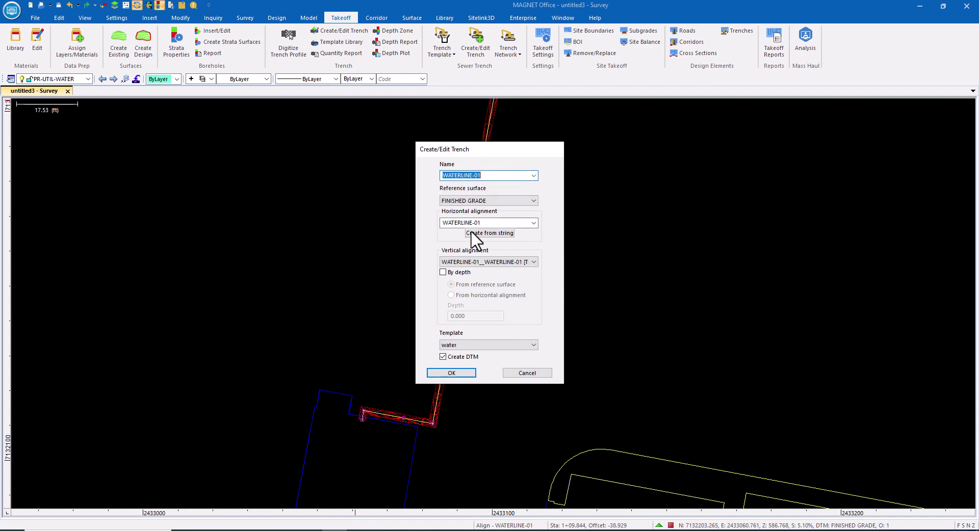
click(464, 373)
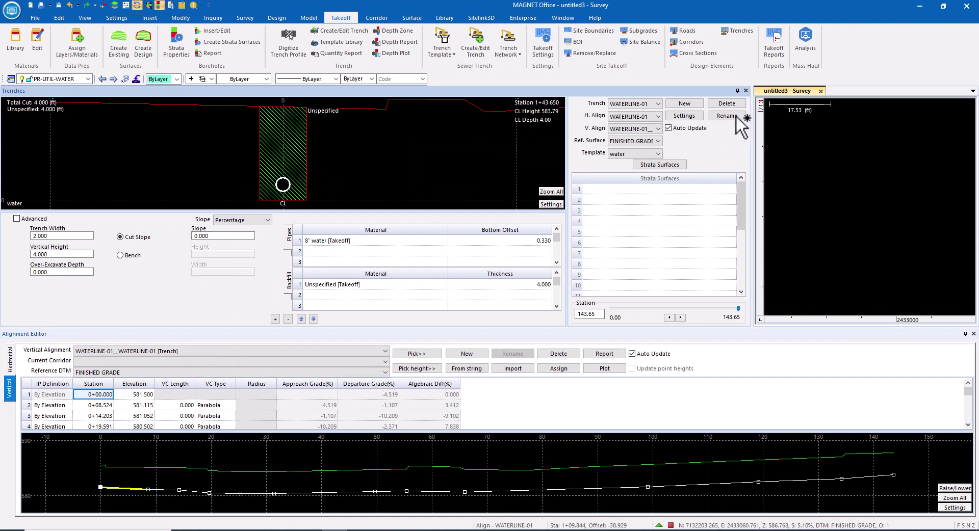
click(746, 90)
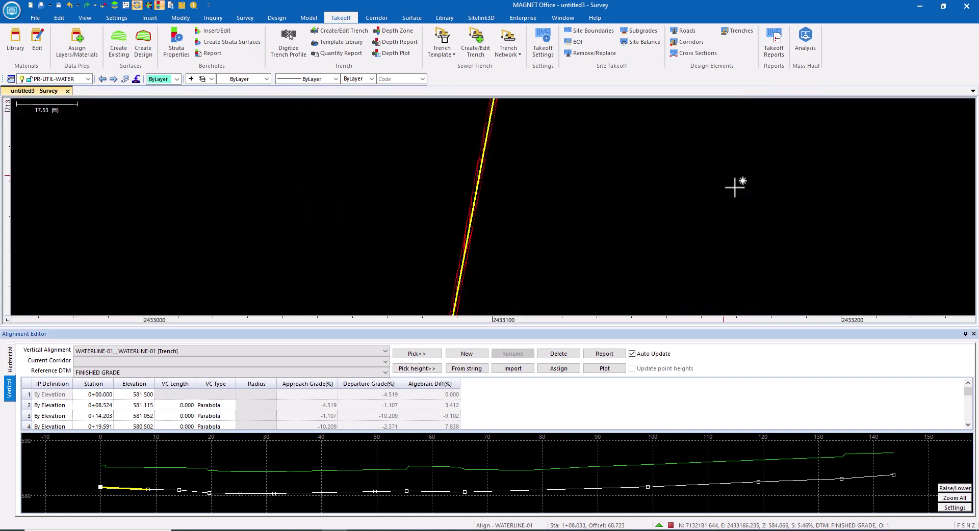
click(973, 334)
- Generate the trench depth report for WATERLINE-01, check the length in the shallowest depth range, and close the report
scroll(409, 202, down, 1)
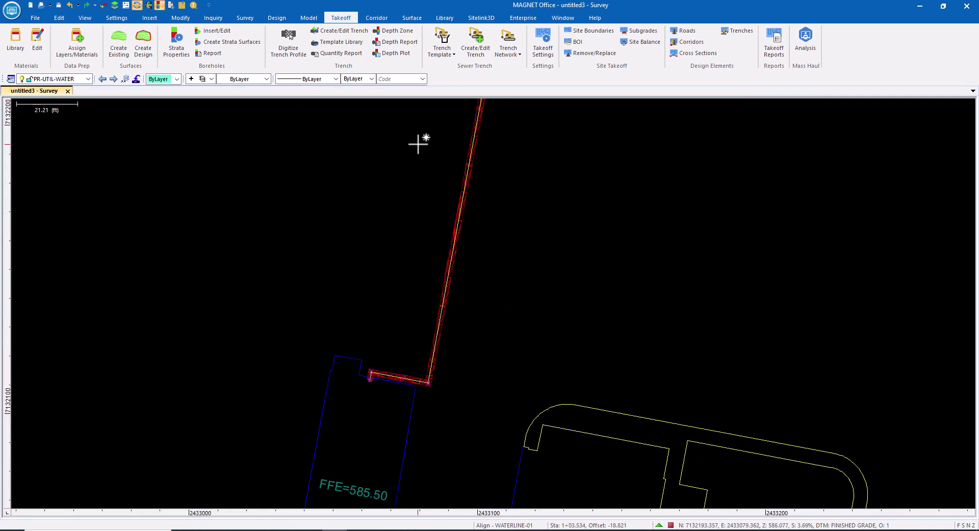
middle_drag(417, 142, 402, 201)
click(389, 42)
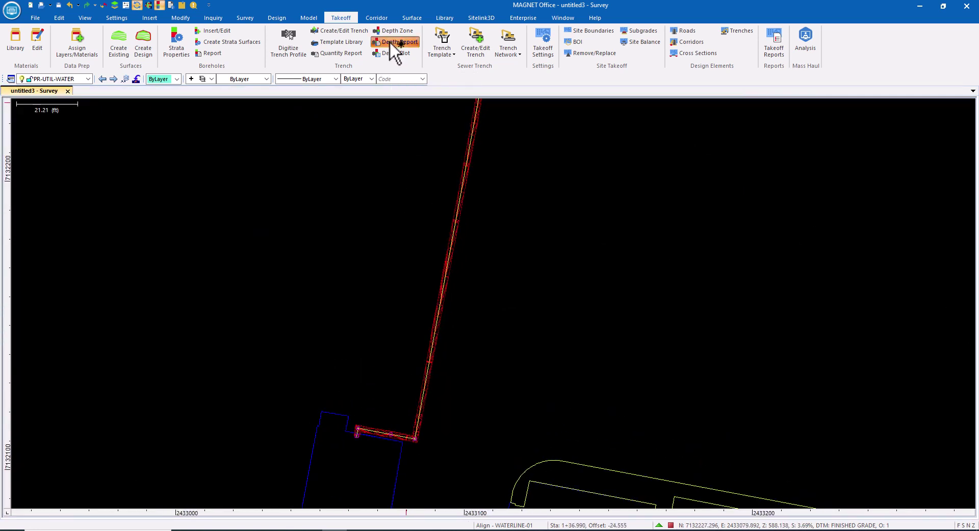
click(463, 280)
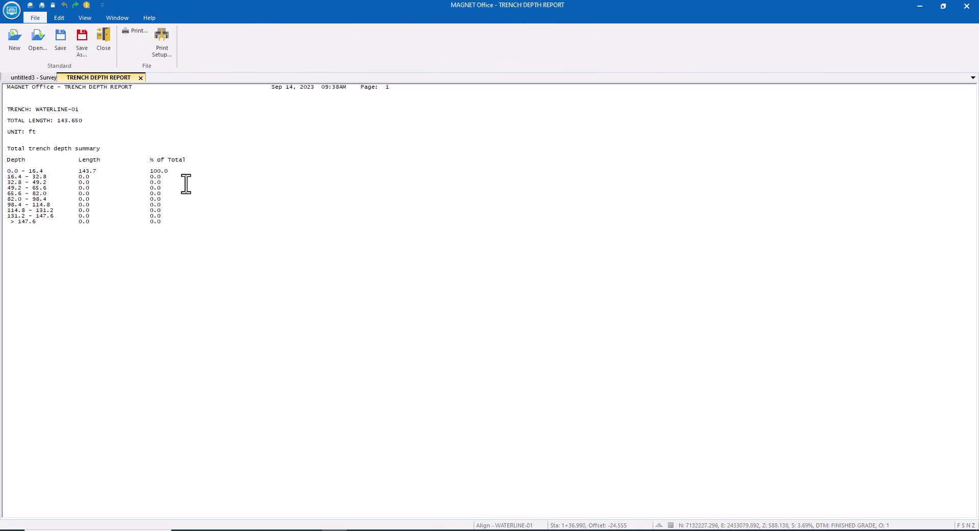
drag(221, 171, 5, 171)
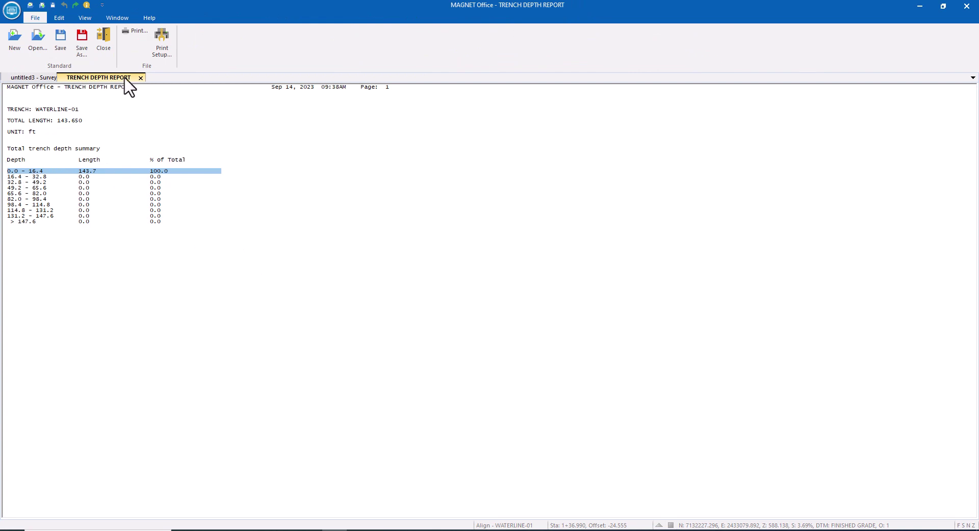
click(141, 77)
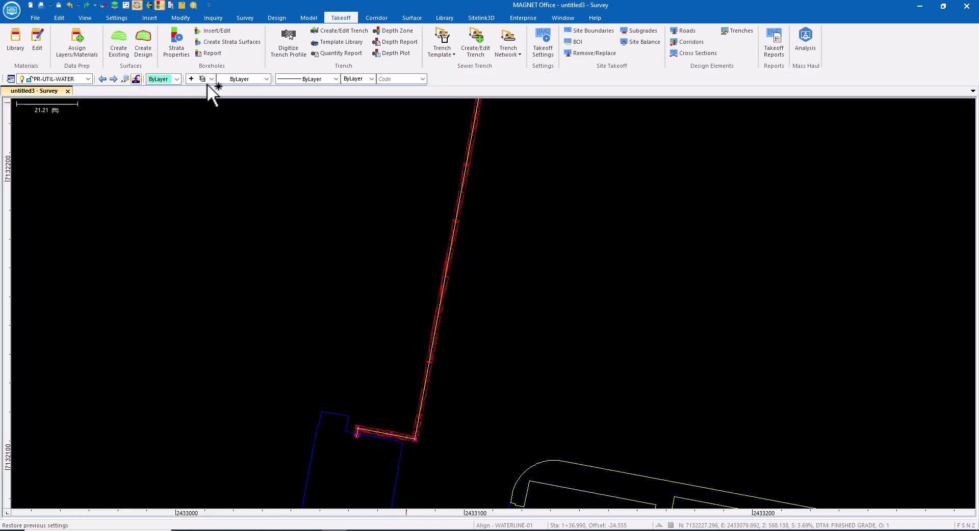
- Start depth zoning for trench WATERLINE-01 and set Zone 1 to end at 4 ft with bright green colour 10
click(403, 32)
click(458, 278)
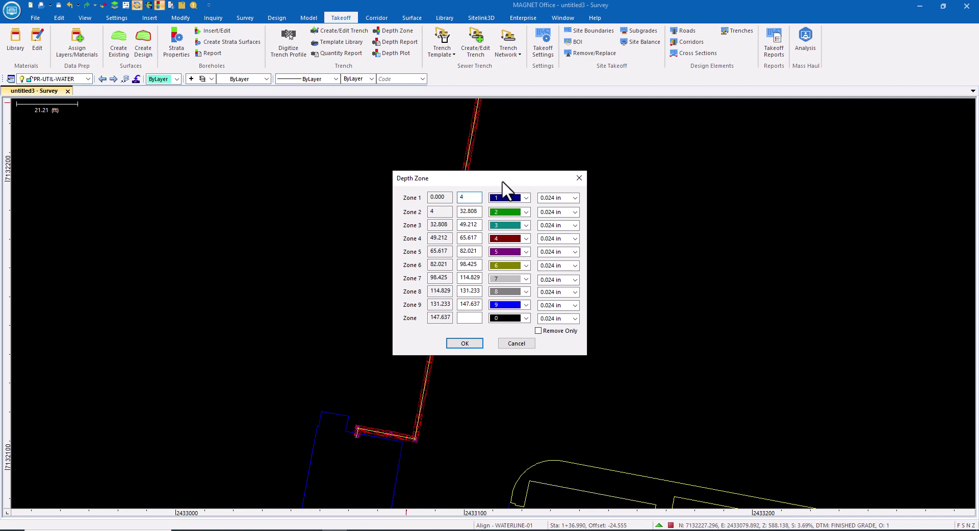
click(526, 198)
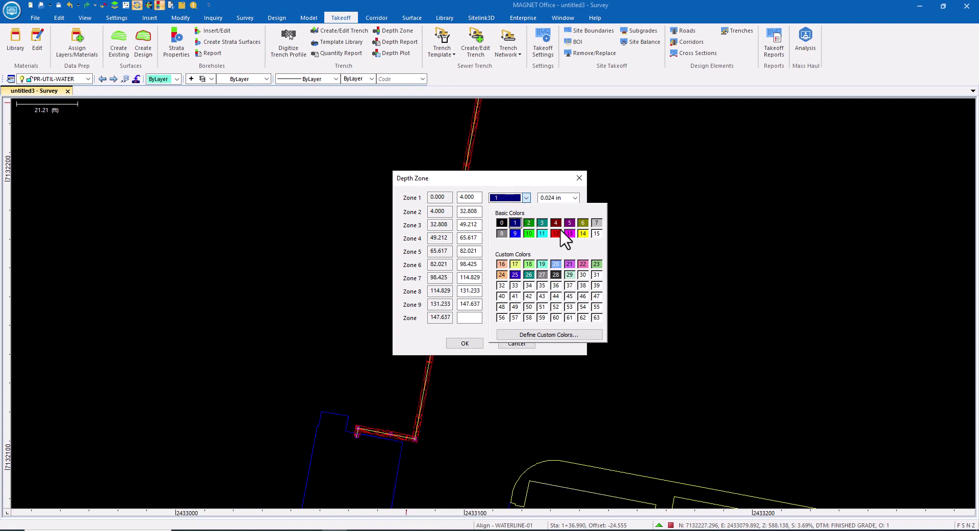
click(529, 234)
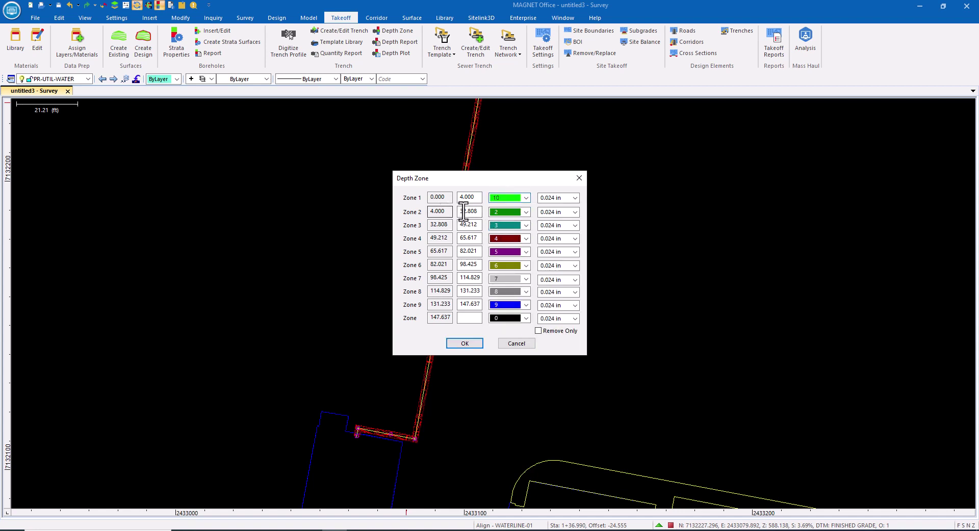
- Set depth Zone 2 to end at 5 ft and give it magenta colour 13
click(525, 212)
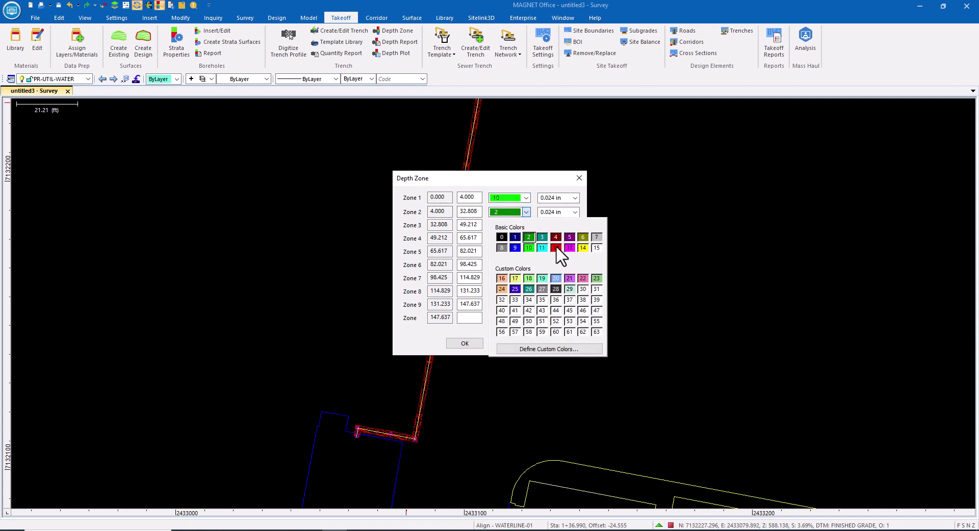
click(555, 248)
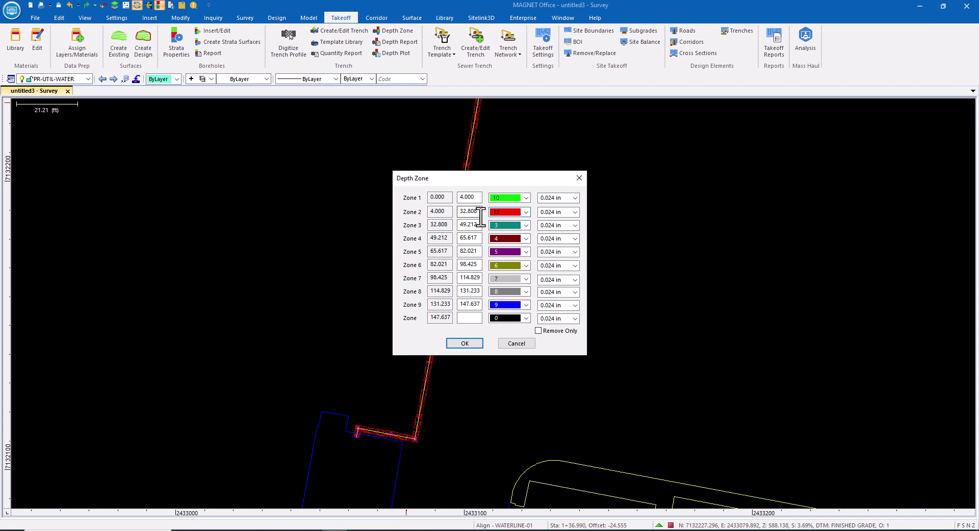
double_click(480, 212)
click(526, 212)
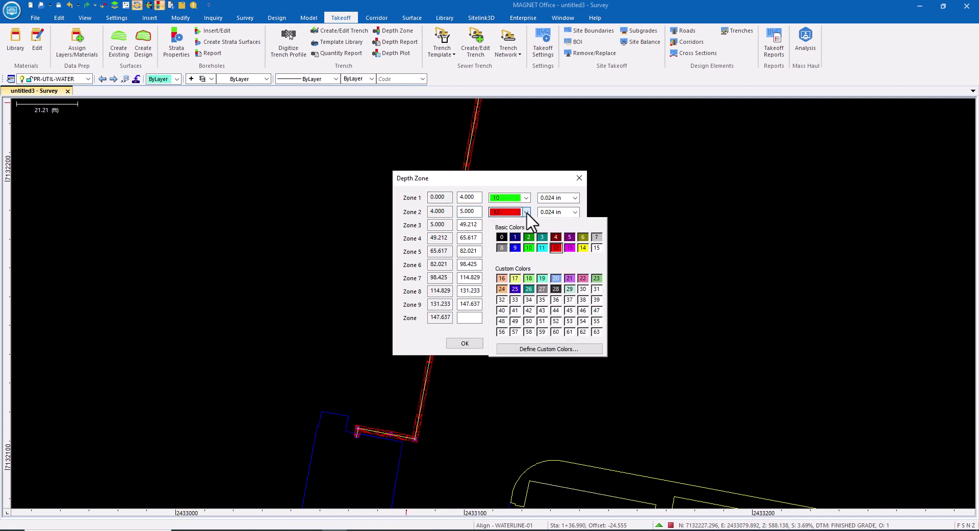
click(565, 245)
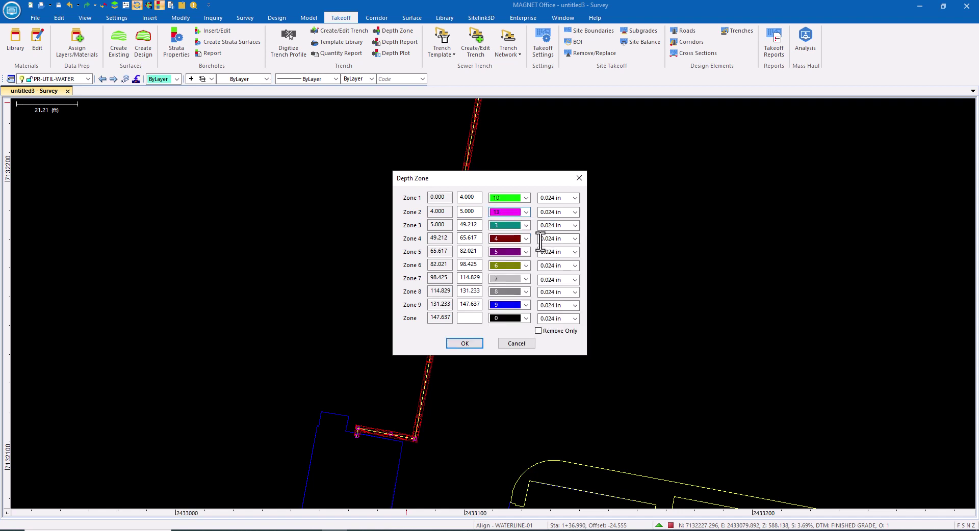
- Set depth Zone 3 to end at 6 ft in red, and apply the depth zones to the trench
double_click(481, 225)
click(526, 227)
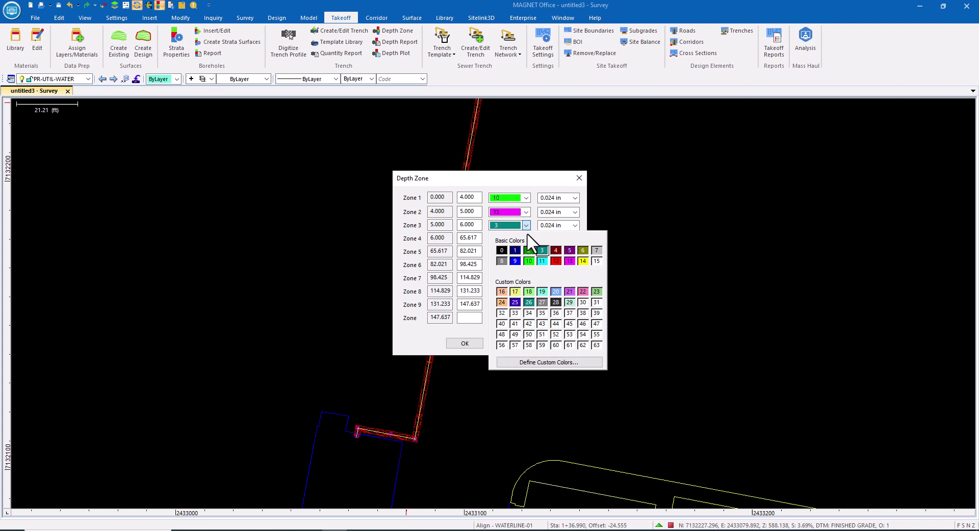
click(560, 261)
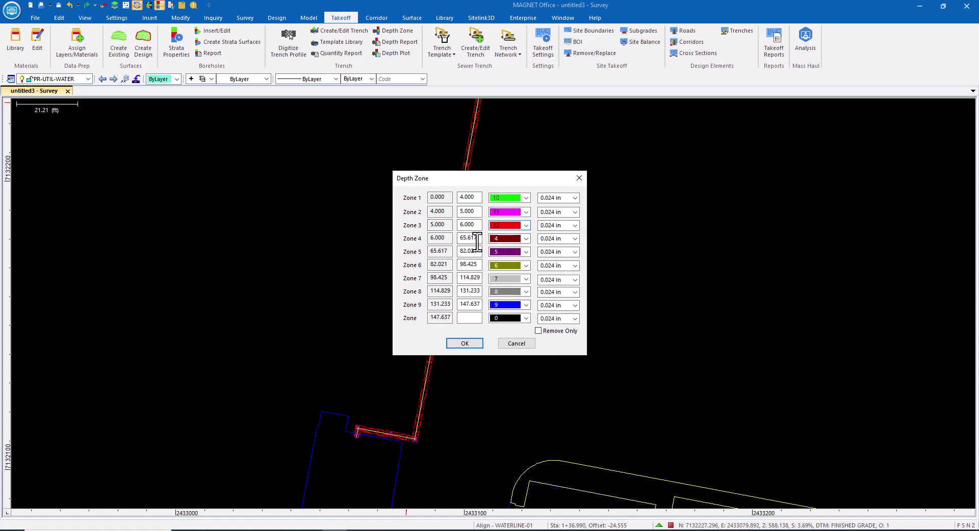
click(460, 342)
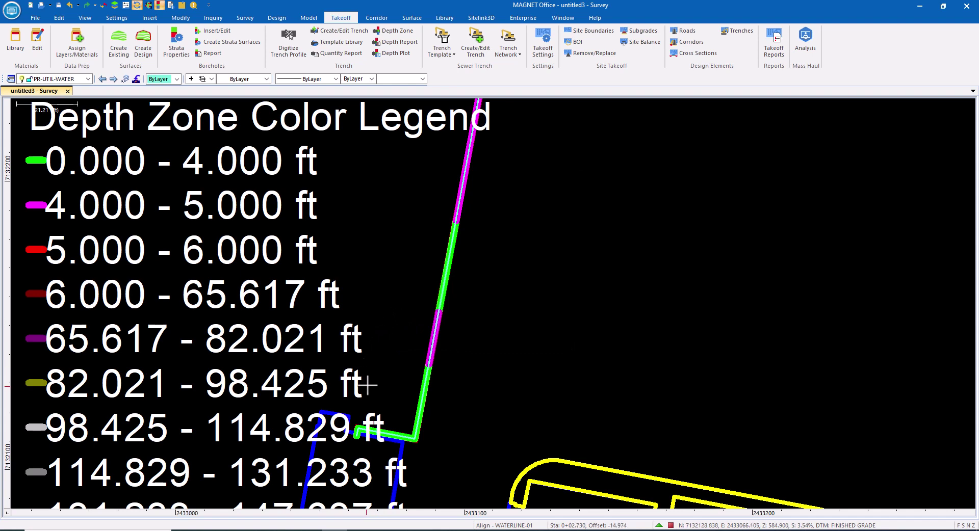
- Select the whole Depth Zone Color Legend and move it west into the empty area clear of the trench and building
scroll(371, 381, down, 2)
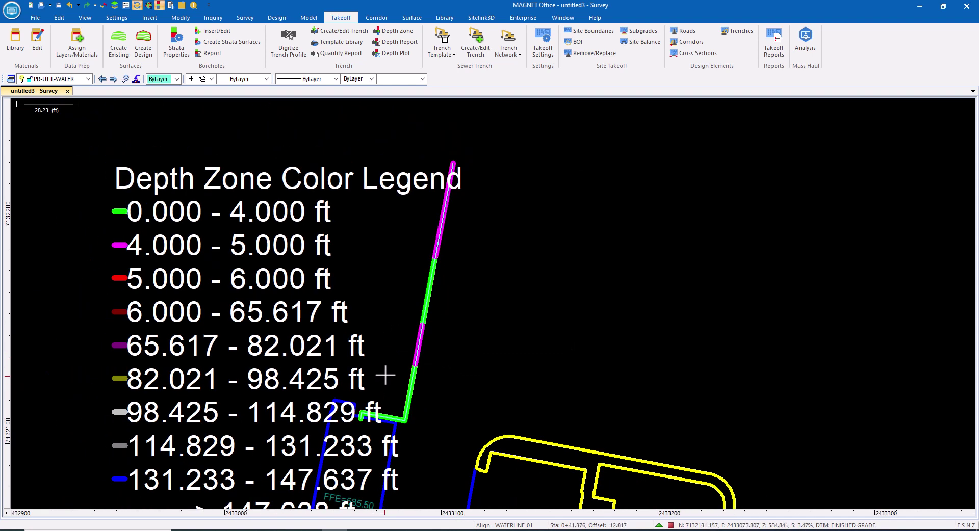
middle_drag(439, 296, 448, 285)
scroll(373, 333, down, 4)
middle_drag(390, 324, 442, 323)
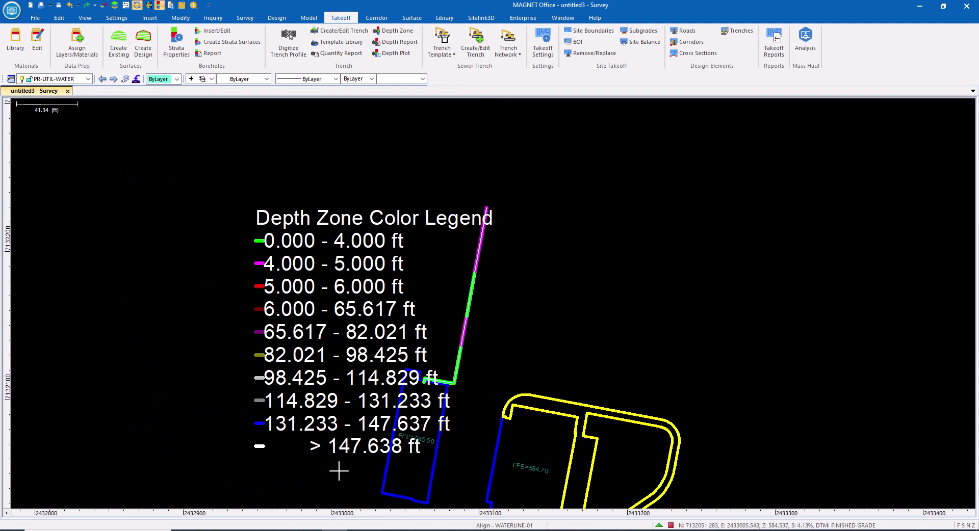
drag(338, 470, 164, 171)
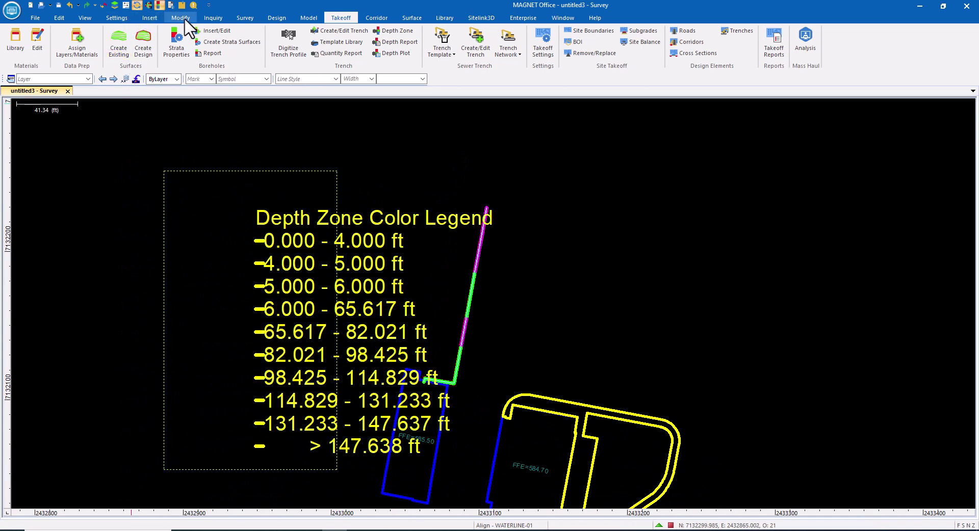
click(185, 23)
click(575, 42)
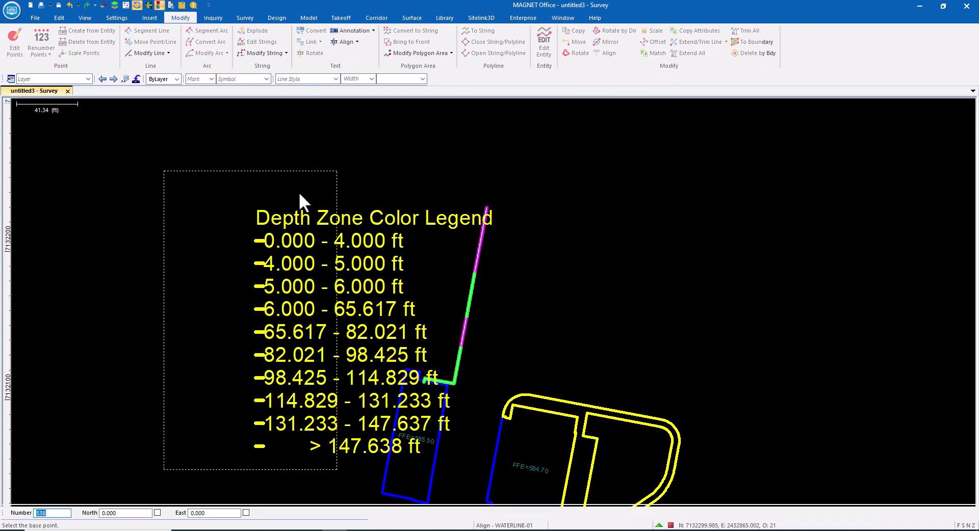
click(260, 217)
click(53, 232)
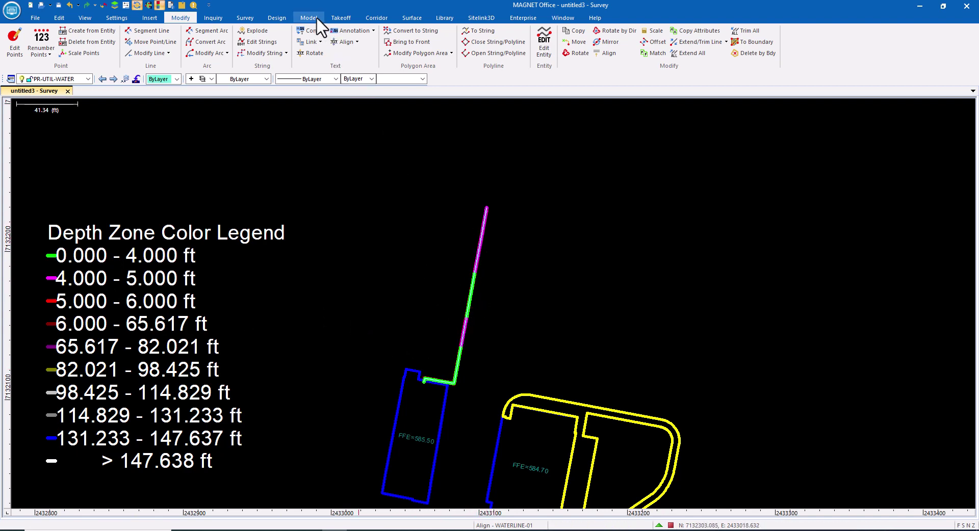
- Generate the trench depth report for WATERLINE-01 again, check the lengths in the 0–4 and 4–5 ft ranges, and close it
click(336, 16)
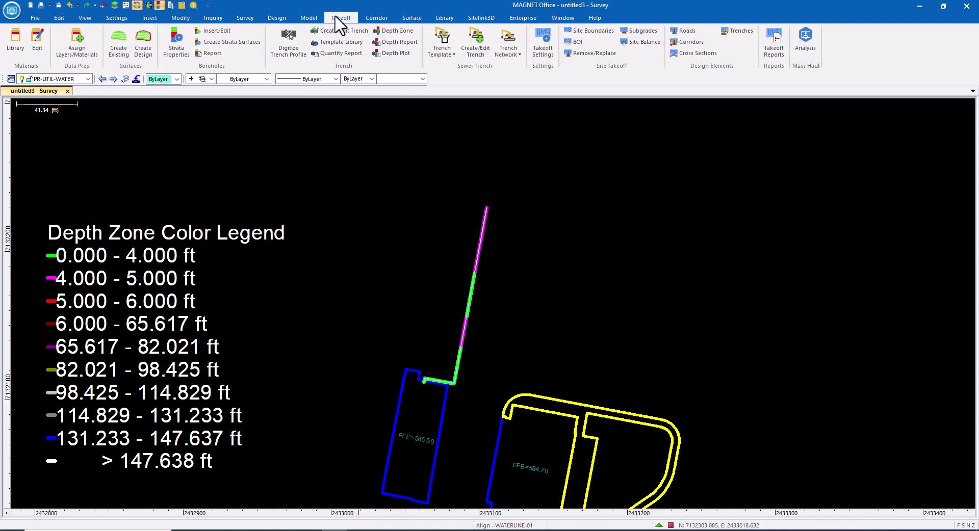
click(395, 43)
click(462, 281)
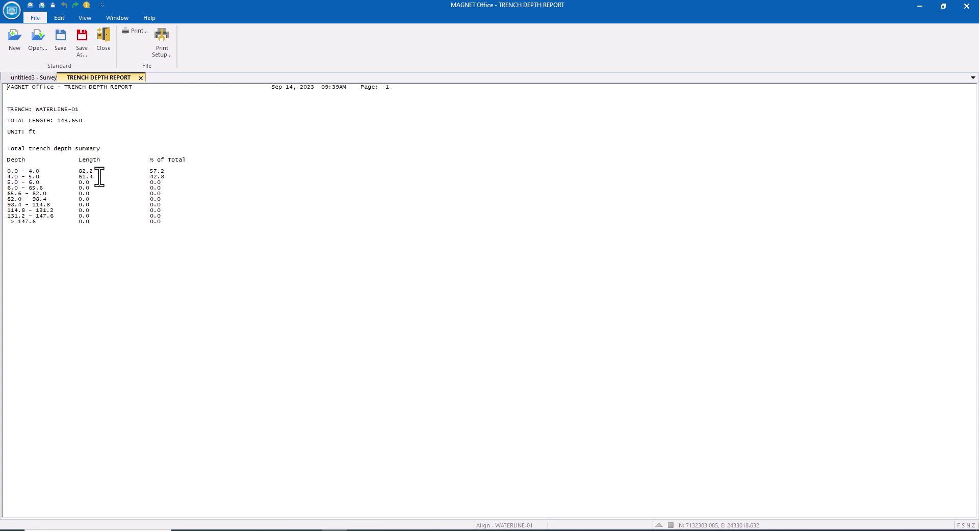
click(141, 78)
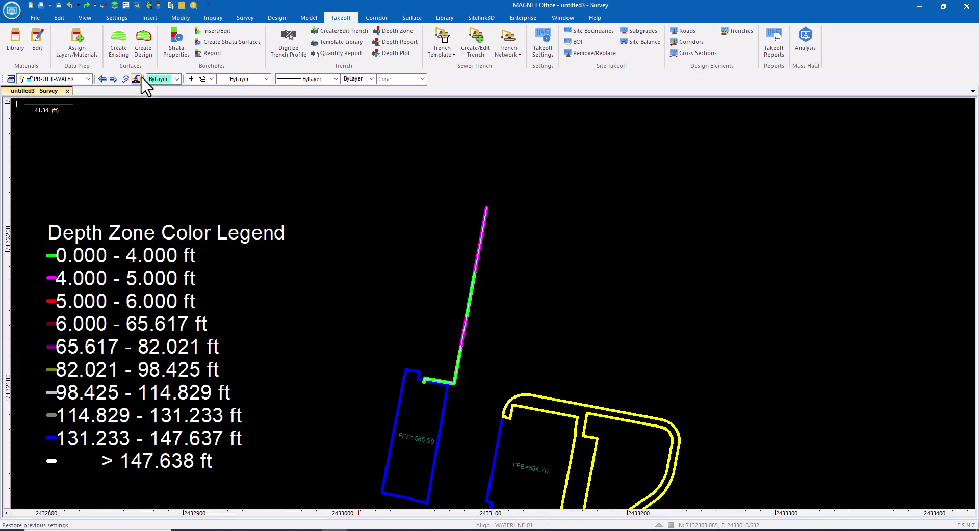
- Plot WATERLINE-01's depth profile at 1 in = 10 ft horizontal and 1 in = 1 ft vertical, inspect its depth zone band, and close the drawing
click(393, 52)
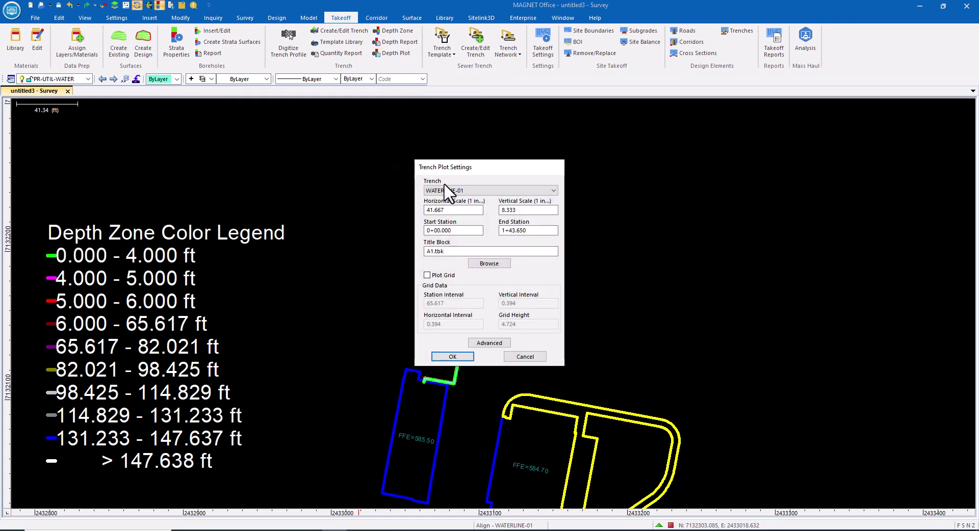
double_click(455, 210)
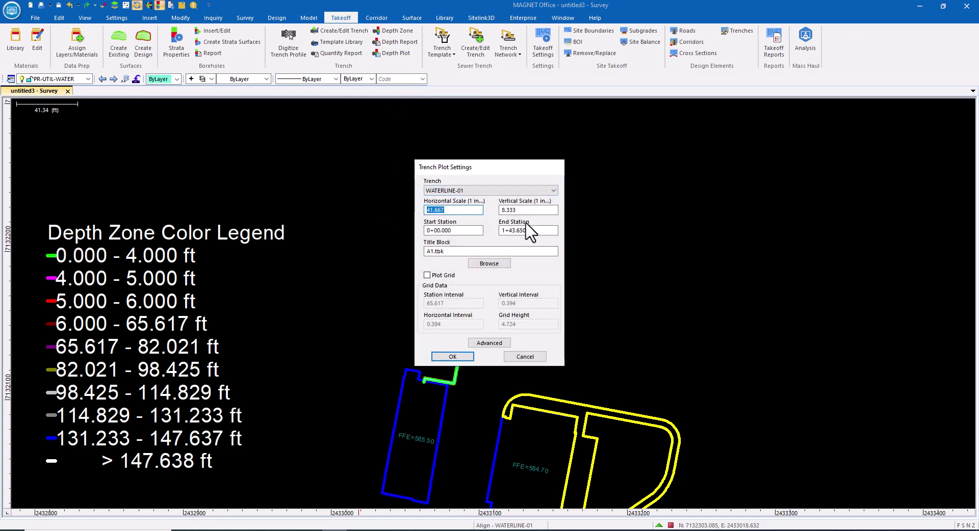
text(10)
key(Tab)
text(1)
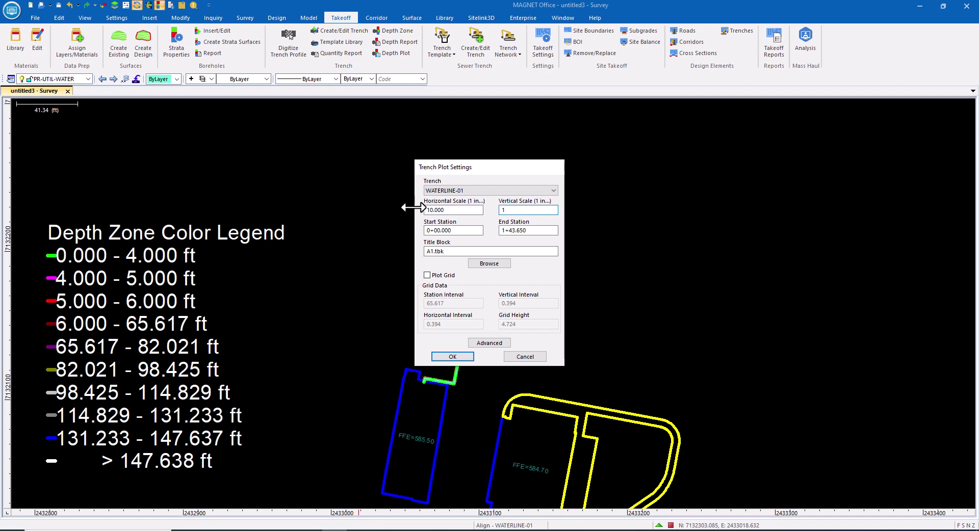
click(446, 356)
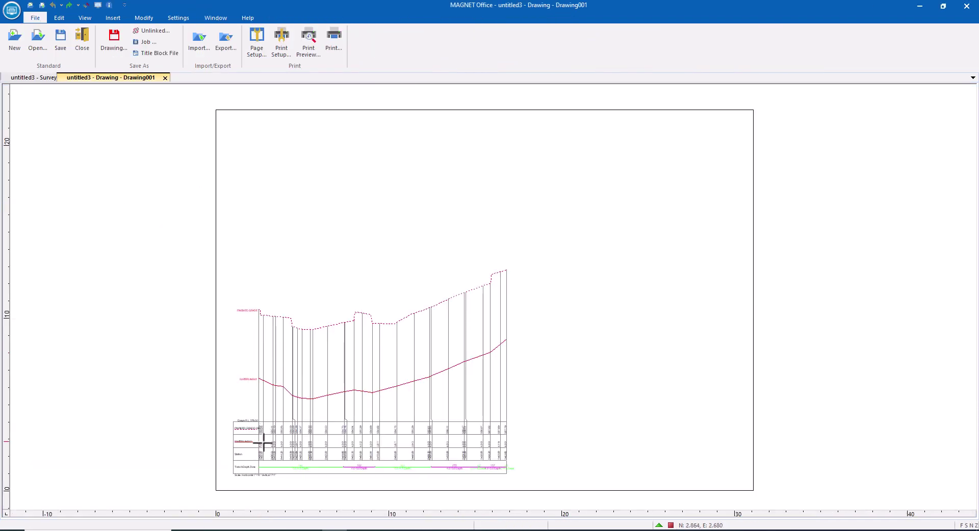
scroll(263, 444, up, 5)
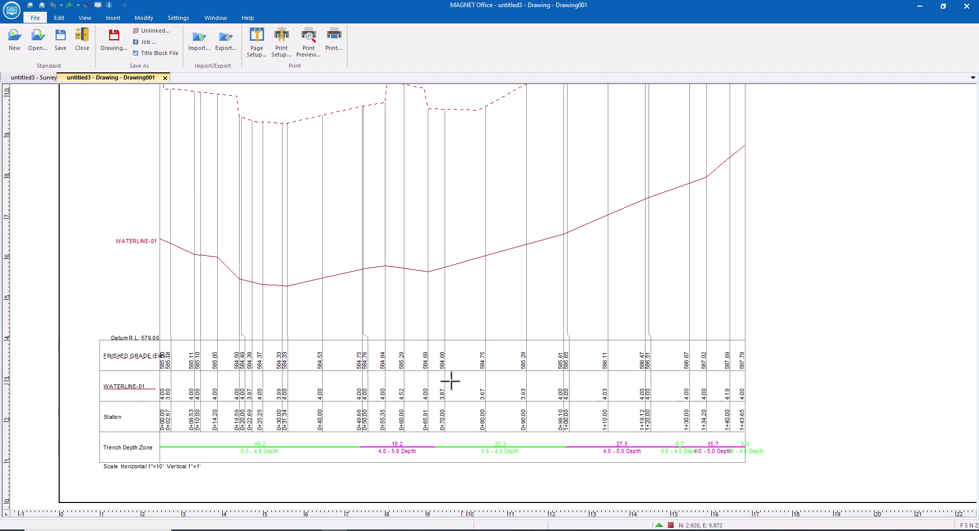
click(164, 78)
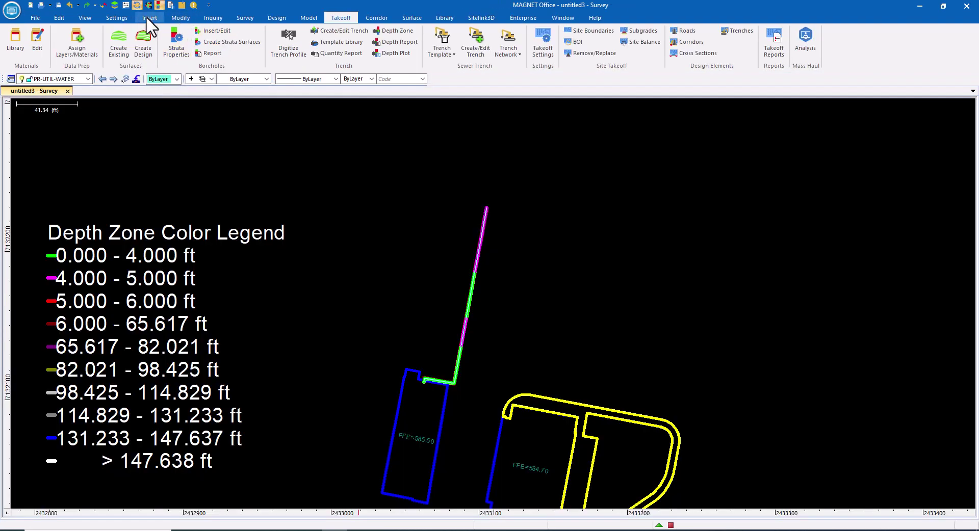
- View the WATERLINE-01 surface in the 3D surface viewer, examine the trench shape from several angles, and close the viewer
click(85, 18)
click(399, 38)
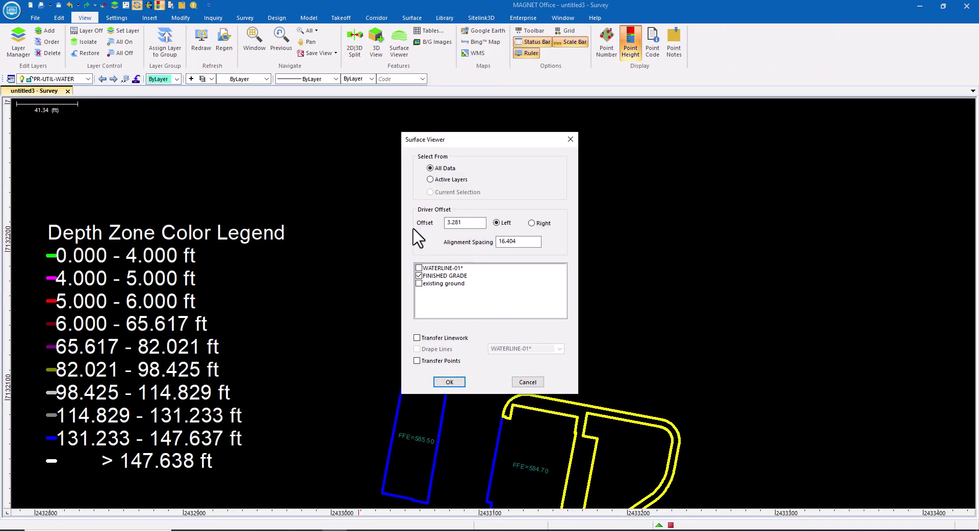
click(418, 268)
click(448, 382)
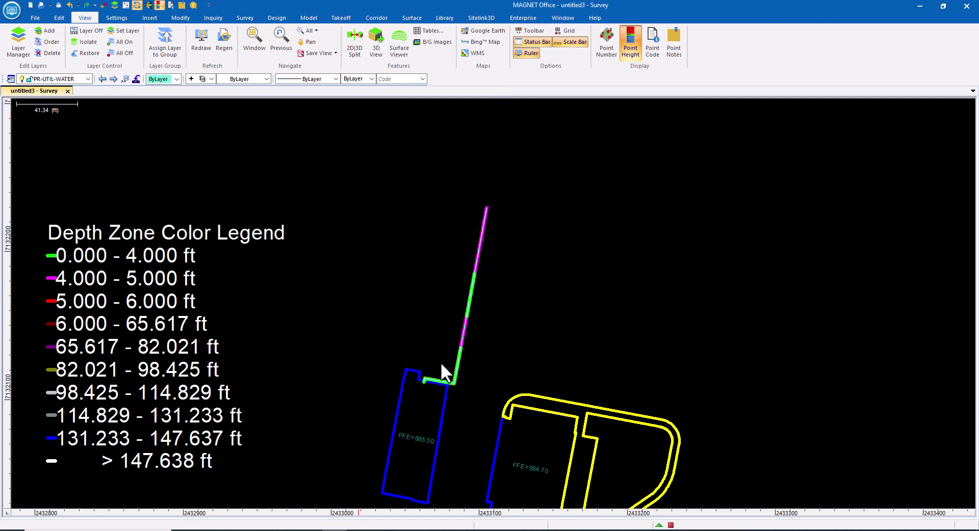
scroll(427, 298, up, 3)
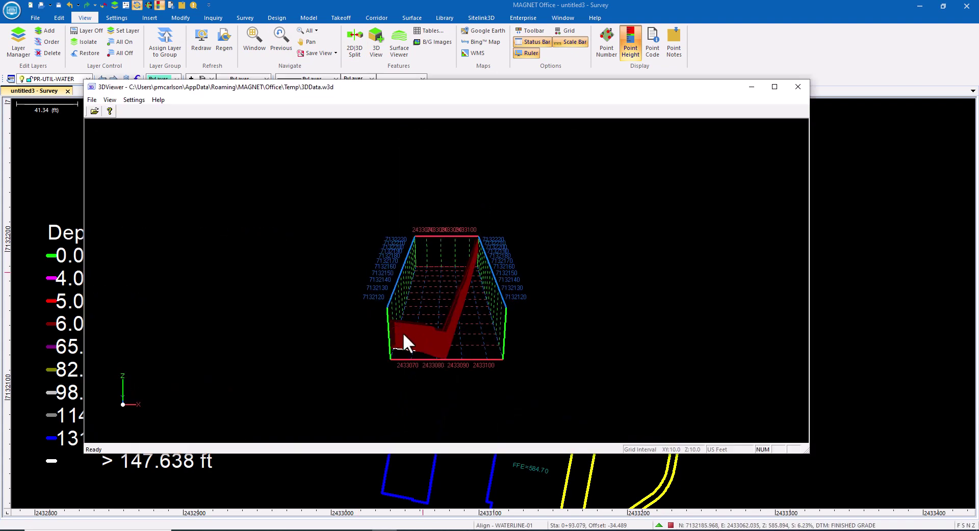
mouse_move(403, 334)
mouse_down()
mouse_move(420, 387)
mouse_move(512, 389)
mouse_move(460, 401)
mouse_move(323, 392)
mouse_move(196, 361)
mouse_move(430, 294)
mouse_move(390, 301)
mouse_move(547, 326)
mouse_move(668, 273)
mouse_move(721, 300)
mouse_move(399, 324)
mouse_up()
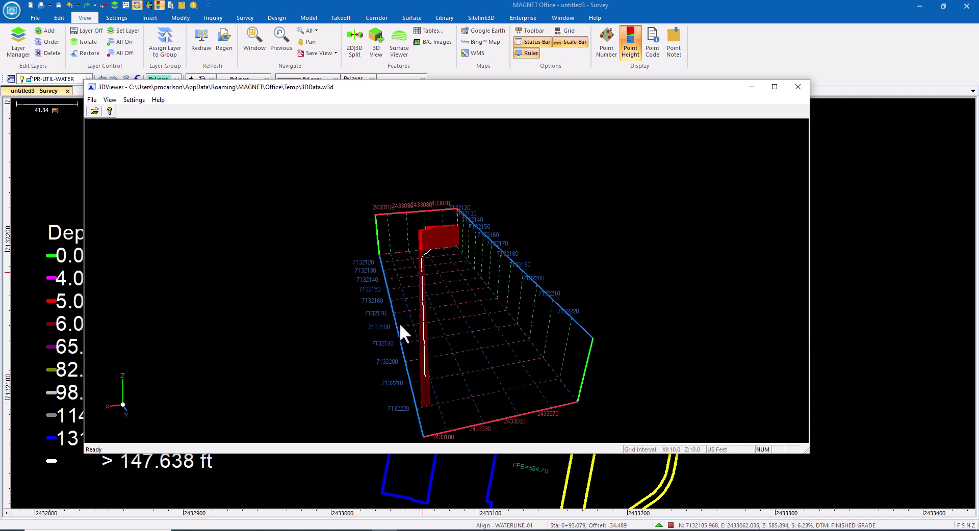
click(798, 87)
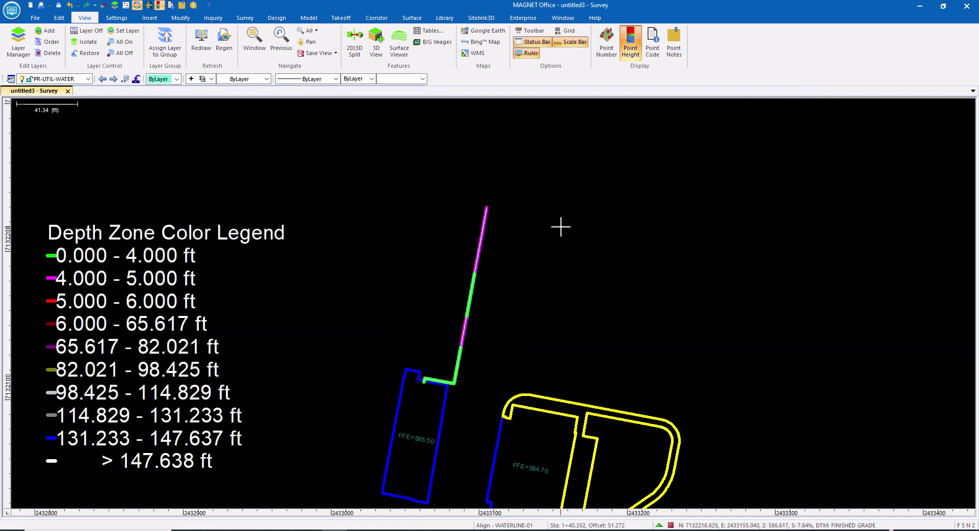